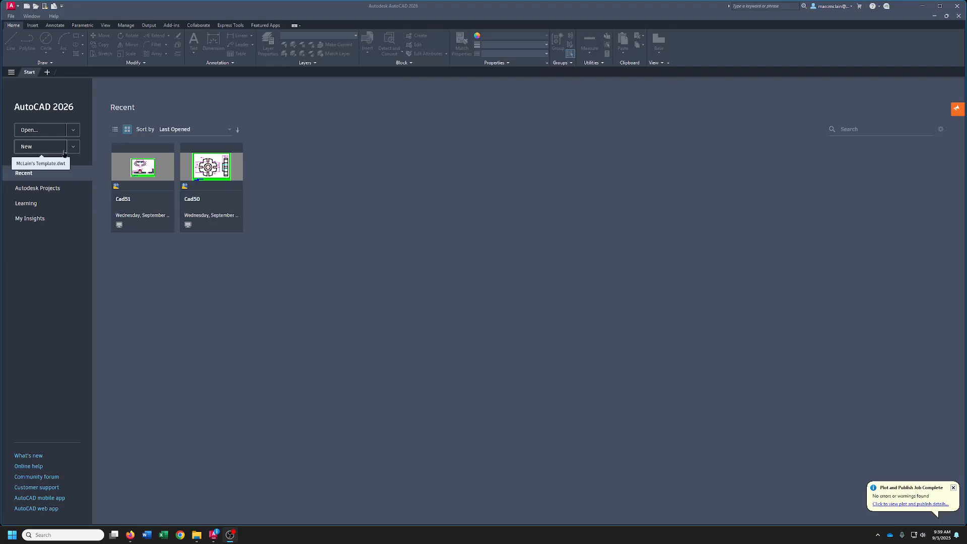
Start a new drawing from the default template and make ObjectLines the current layer, keeping model space active after viewing Layout1
left_click(42, 149)
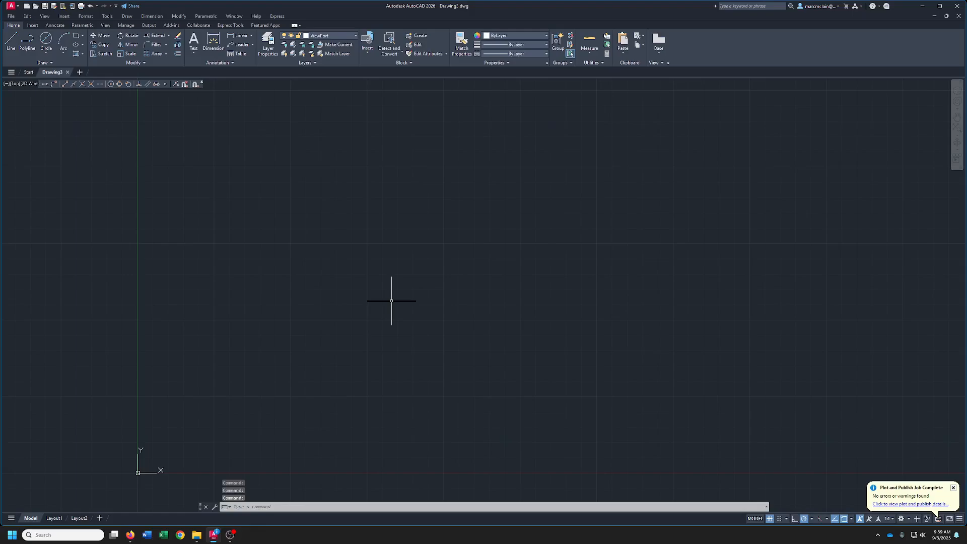
left_click(355, 36)
left_click(339, 108)
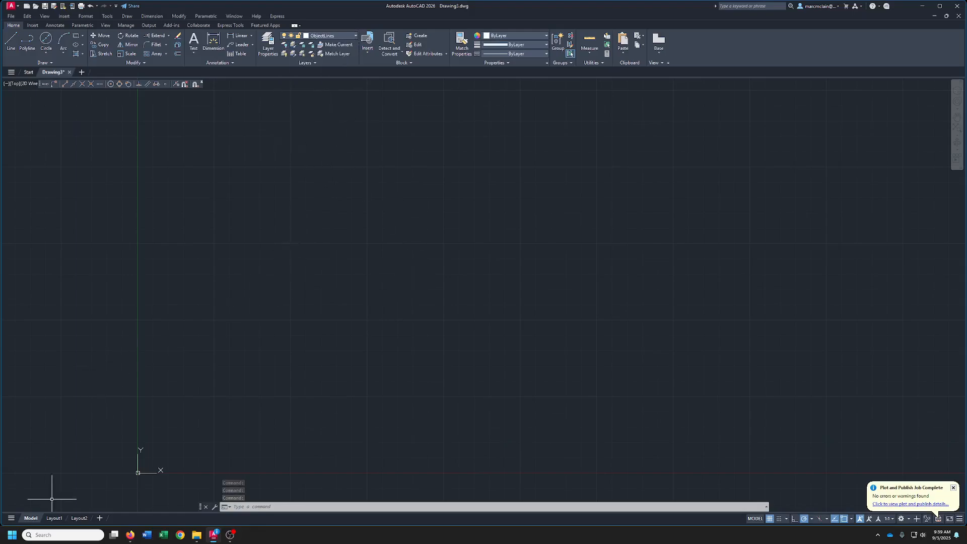
left_click(54, 519)
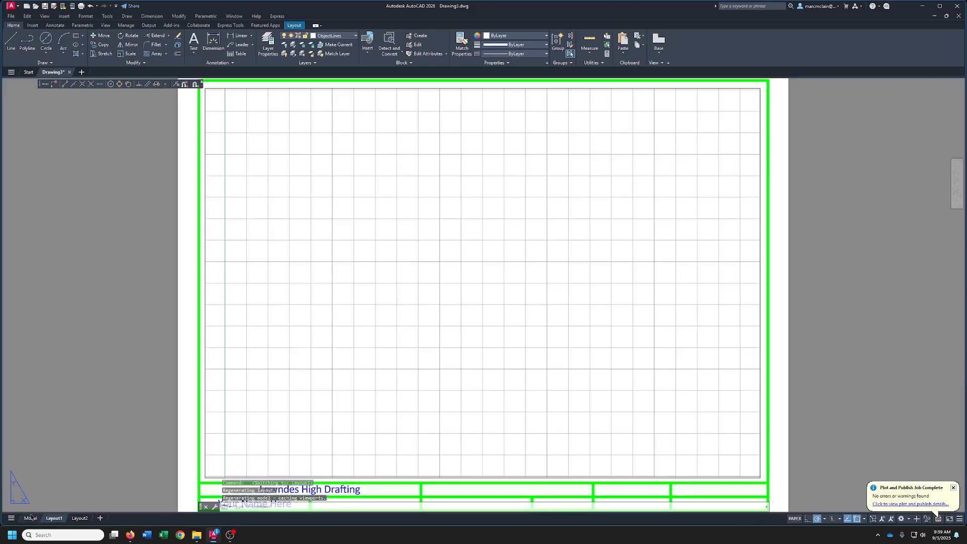
left_click(31, 519)
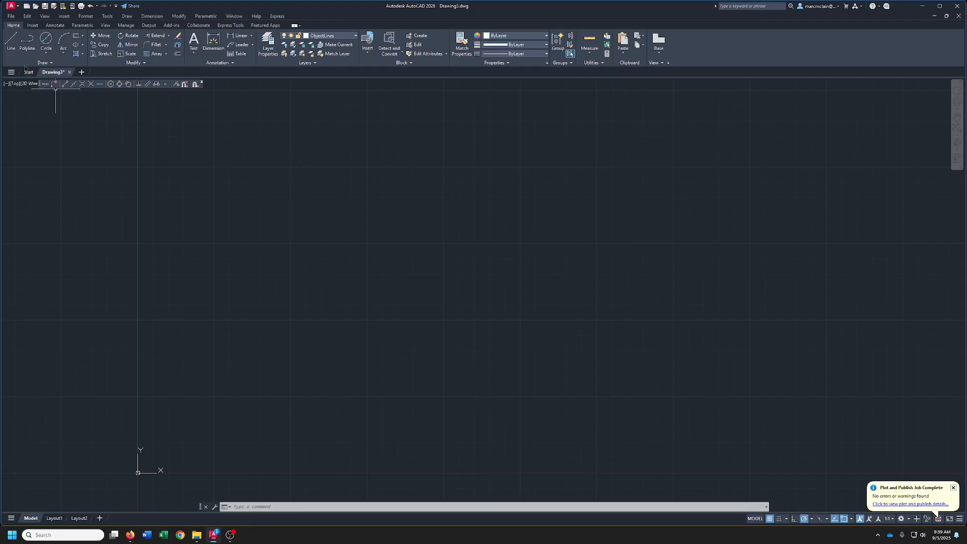
Draw a rectangle 3.5 wide and 2.5 high with its first corner at the origin 0,0
left_click(76, 36)
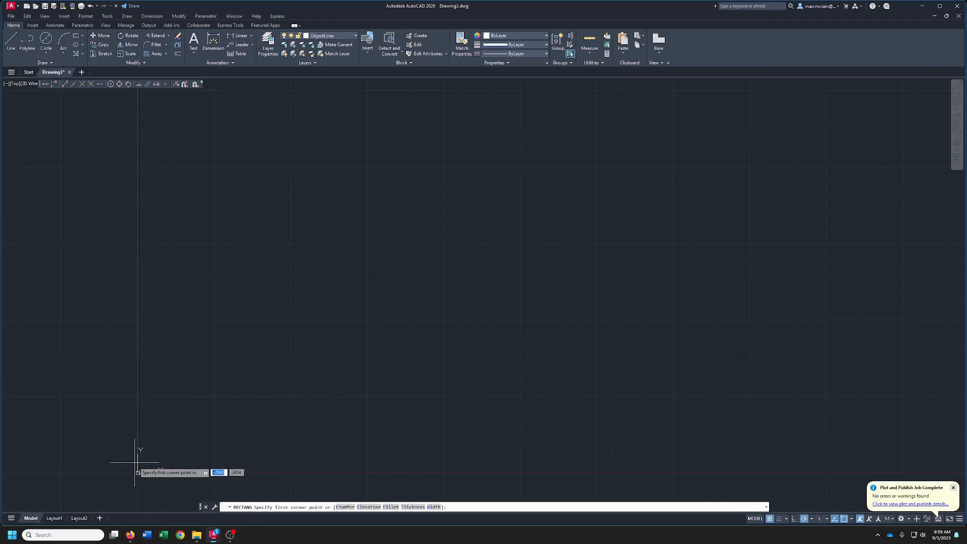
type("0")
key("Tab")
type("0")
key("Return")
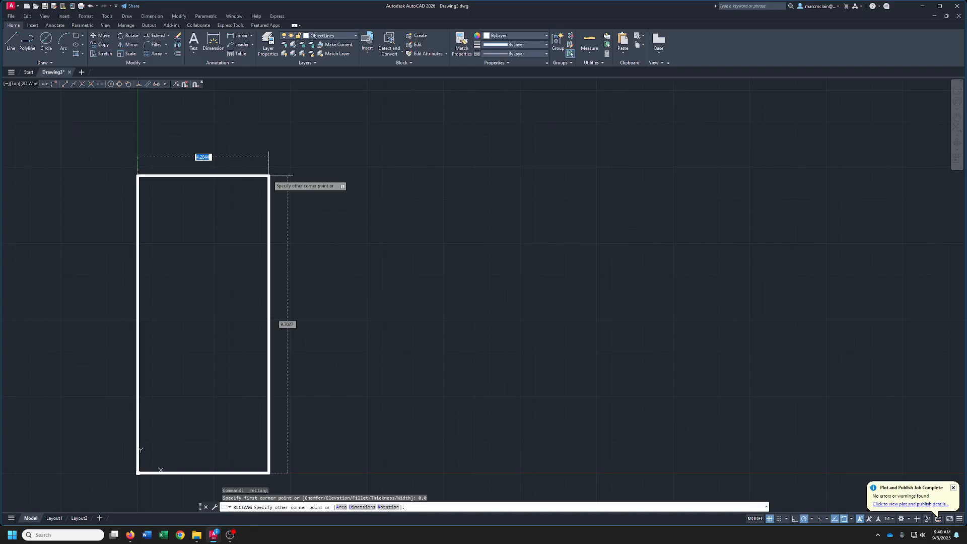
type("3.5")
key("Tab")
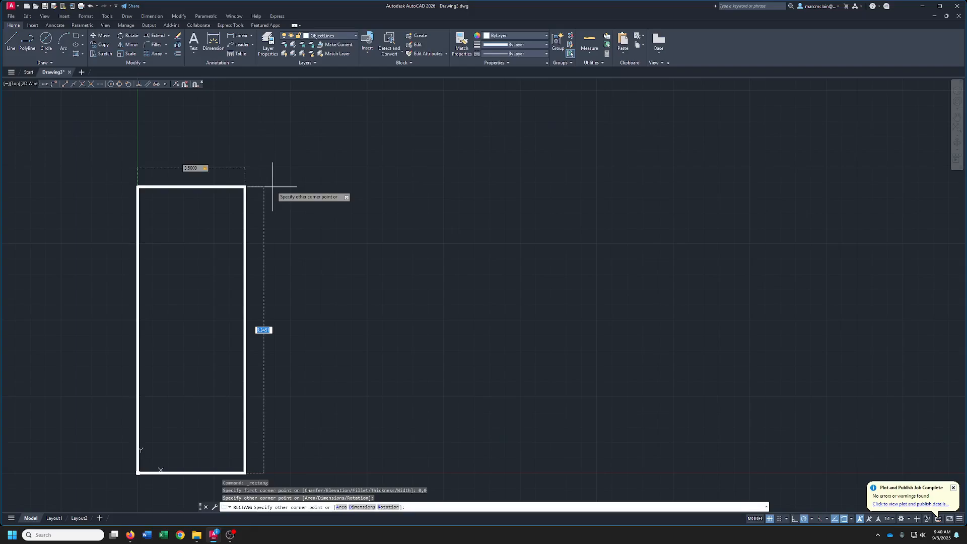
type("2.5")
key("Return")
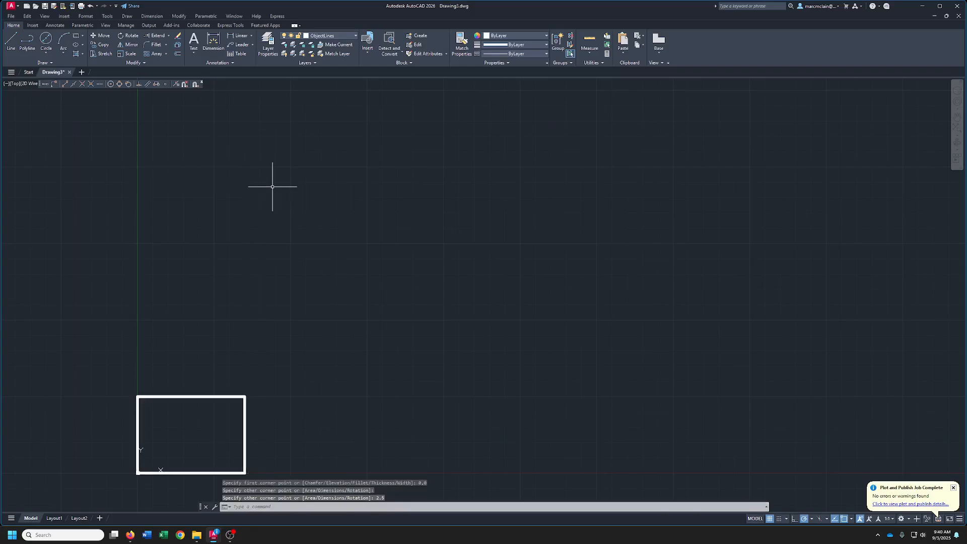
Explode the rectangle into separate lines
middle_click_drag(216, 426, 379, 283)
scroll(281, 350, "up", 4)
left_click(570, 166)
left_click(470, 223)
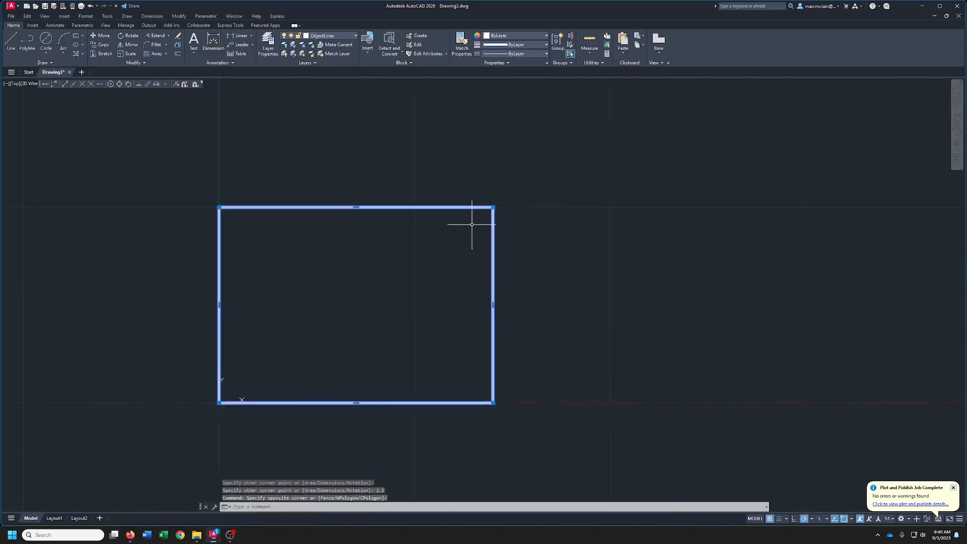
left_click(177, 45)
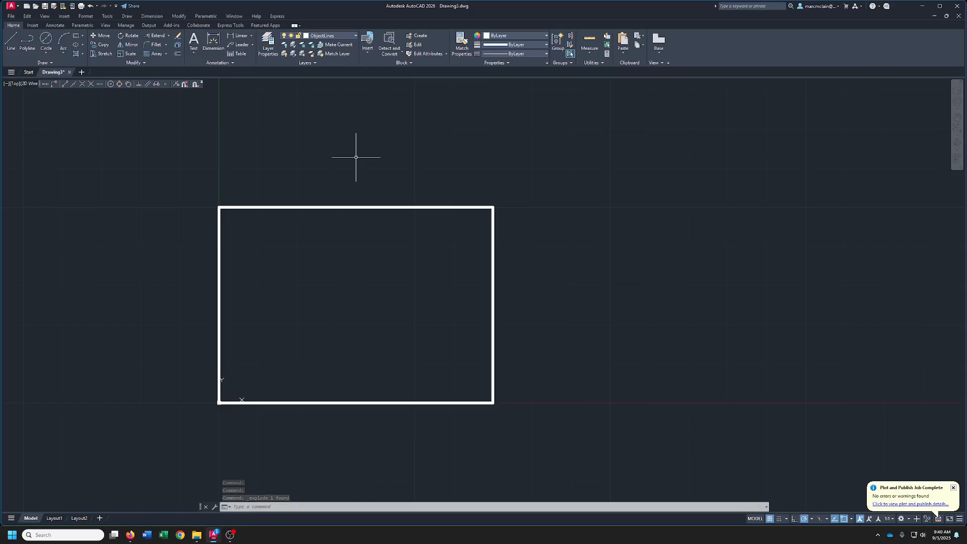
Offset the rectangle's bottom edge upward by .5
left_click(177, 53)
type(".5")
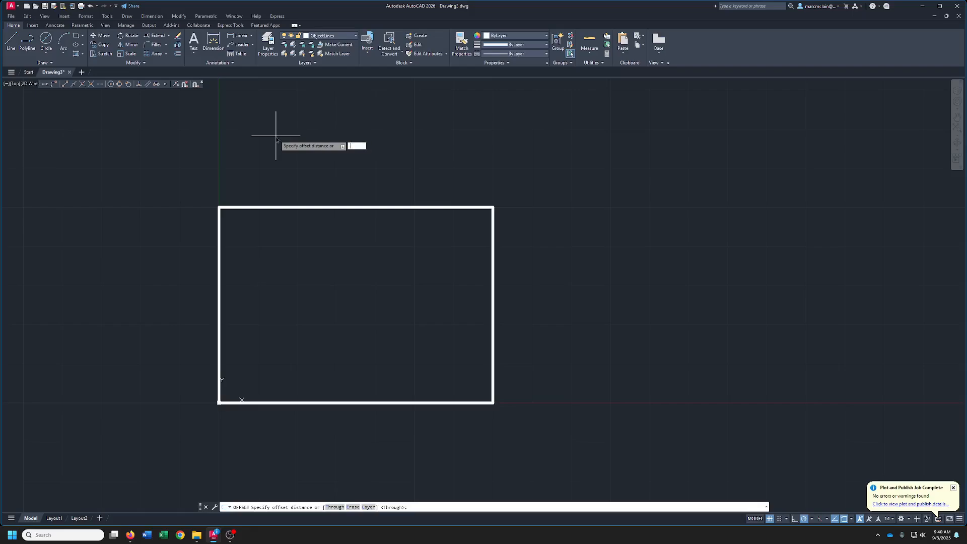
key("Return")
left_click(367, 404)
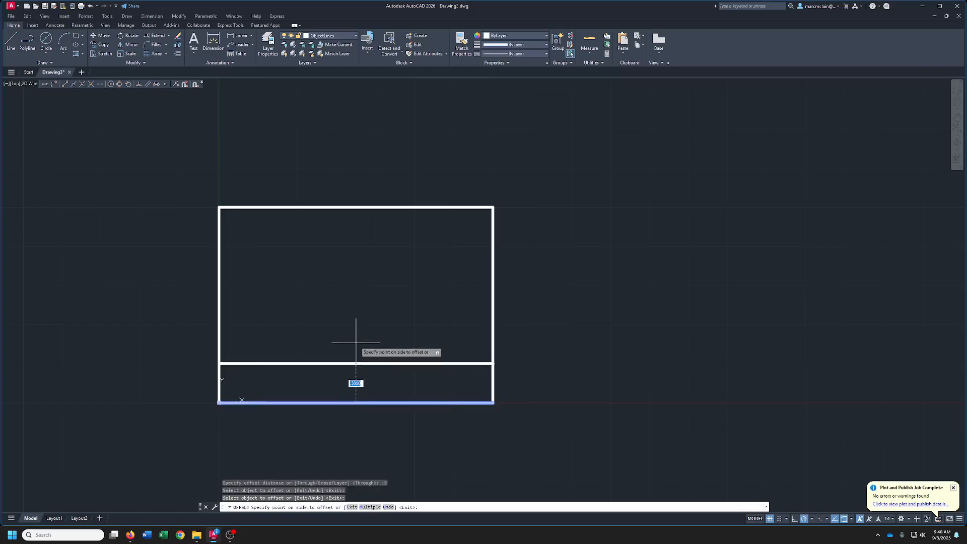
left_click(366, 325)
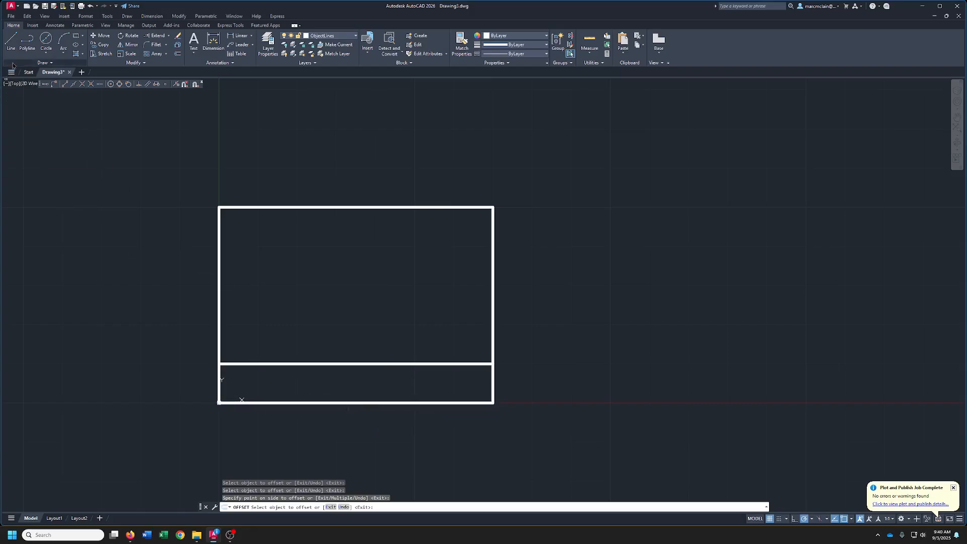
Draw a vertical line .75 long upward from the midpoint of the bottom edge
left_click(12, 45)
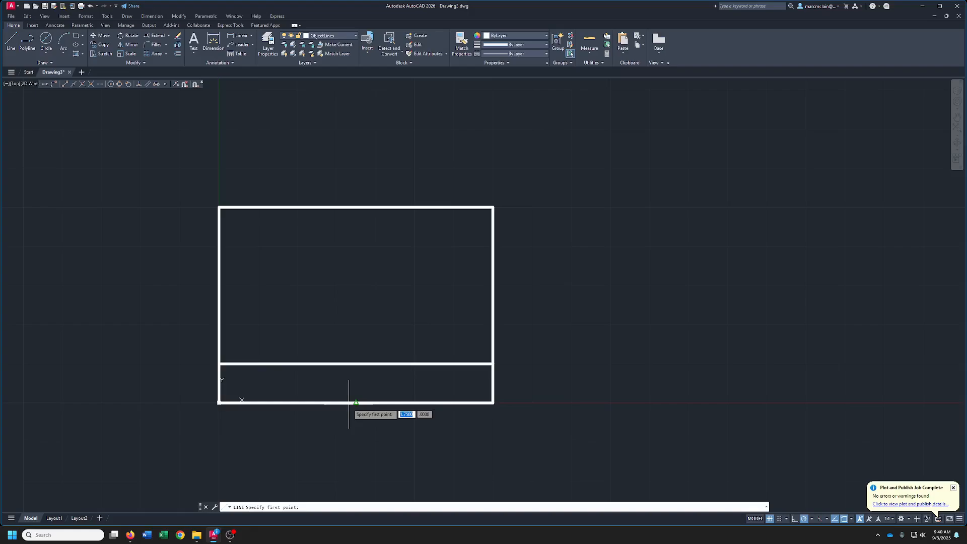
left_click(357, 403)
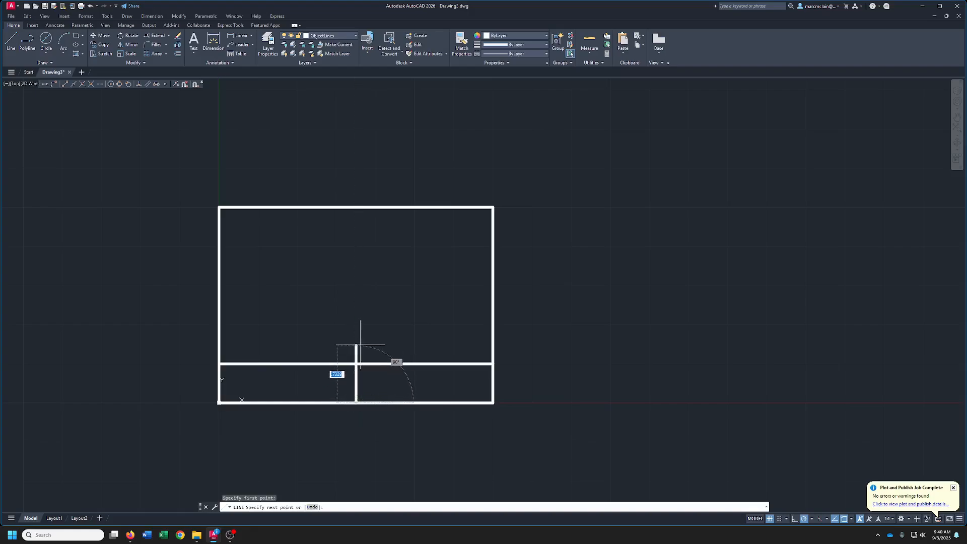
key("BackSpace")
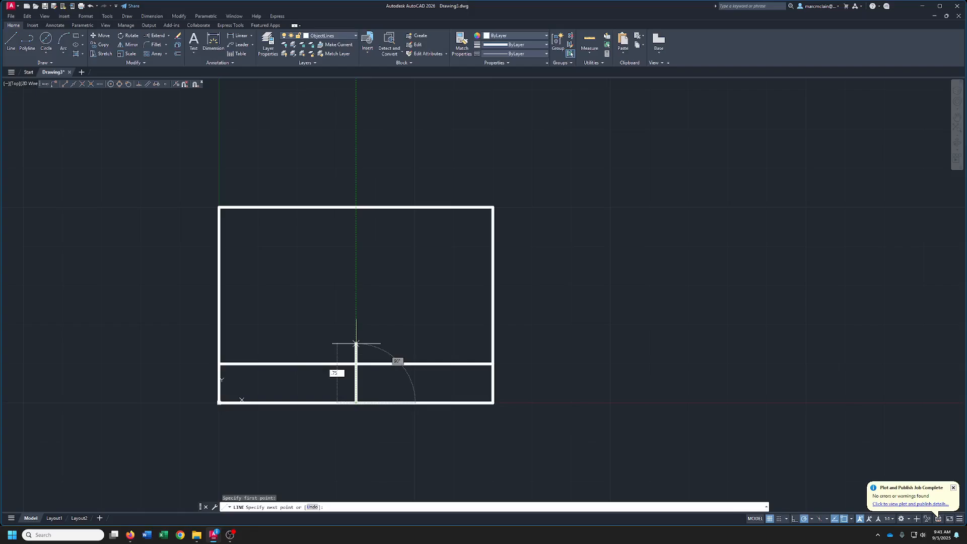
type(".75")
key("Return")
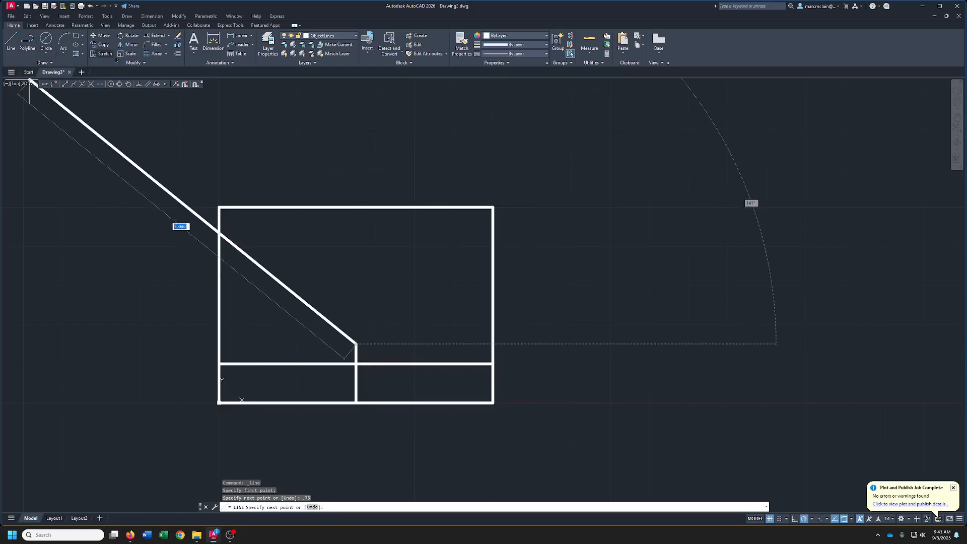
Offset the short vertical center line by .625 to both sides
left_click(177, 54)
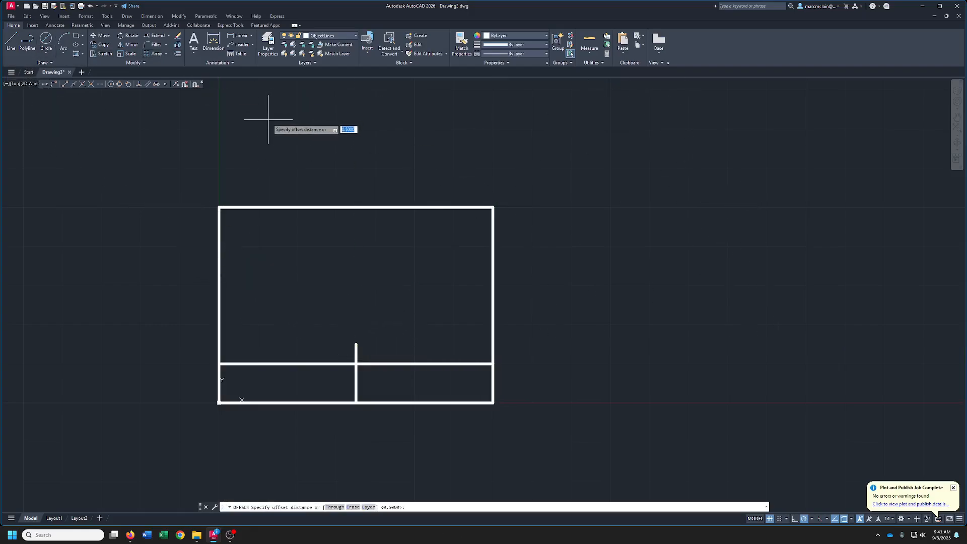
type(".625")
key("Return")
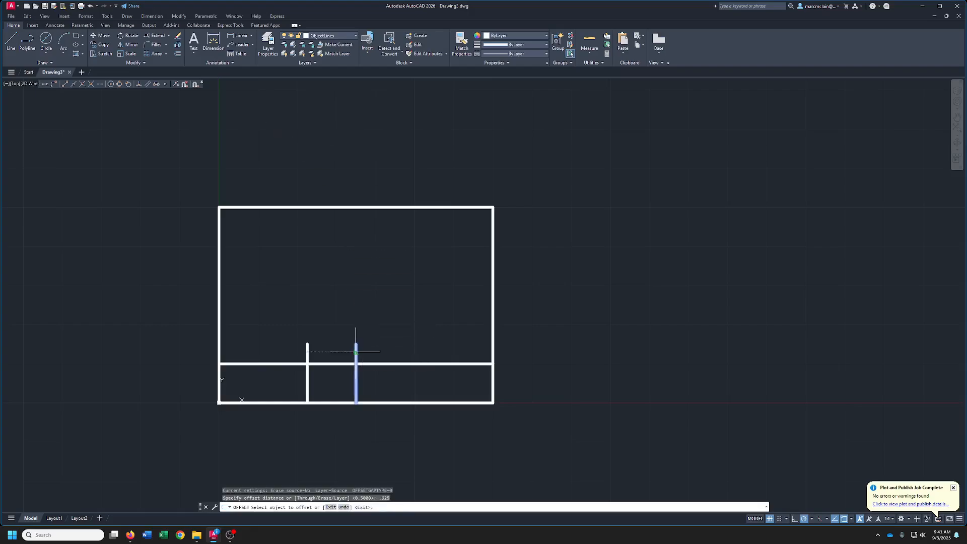
left_click(356, 352)
left_click(361, 353)
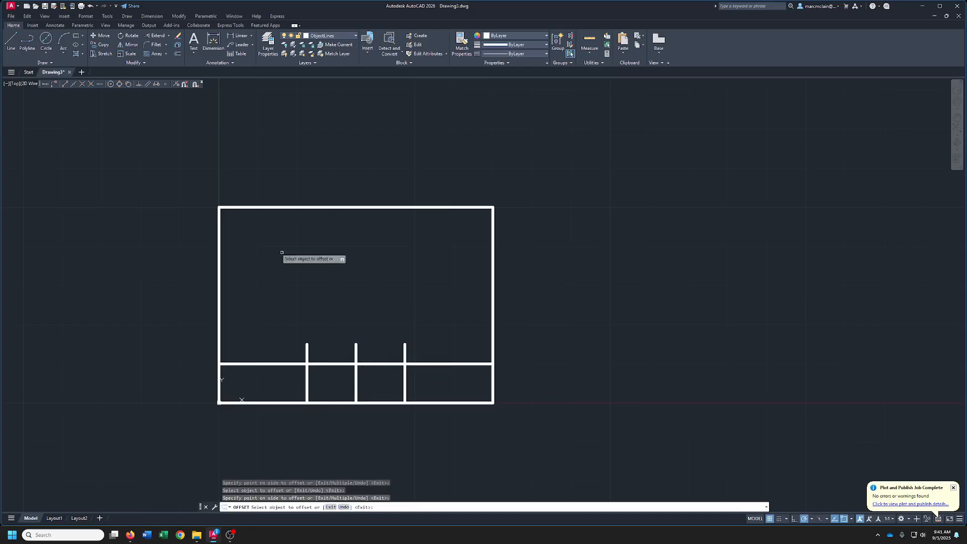
Draw a horizontal line joining the upper ends of the two offset vertical lines
left_click(10, 41)
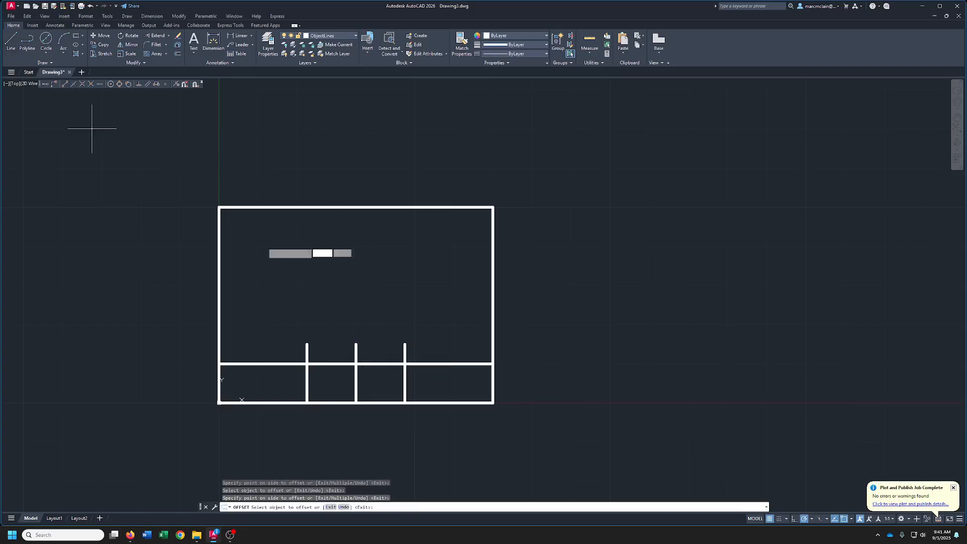
left_click(307, 345)
left_click(405, 344)
right_click(404, 345)
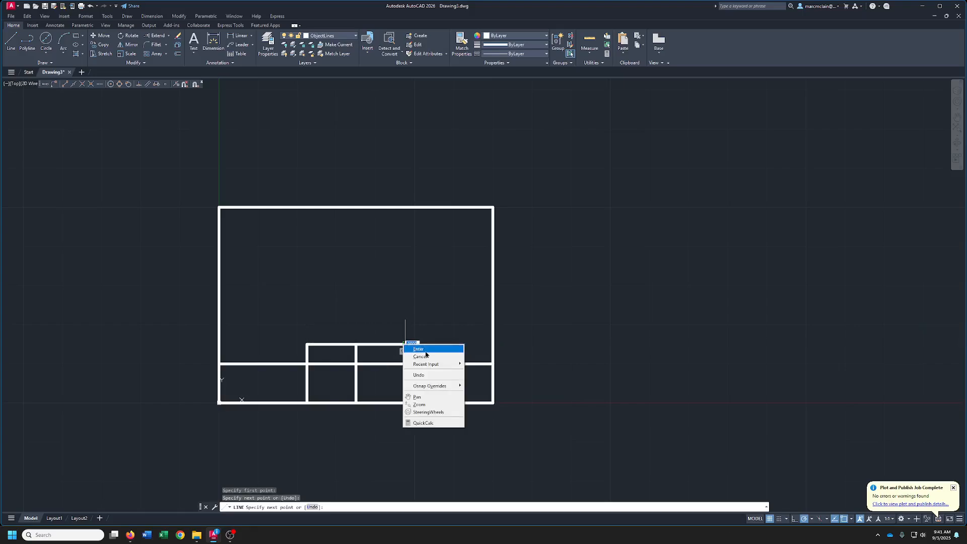
left_click(426, 351)
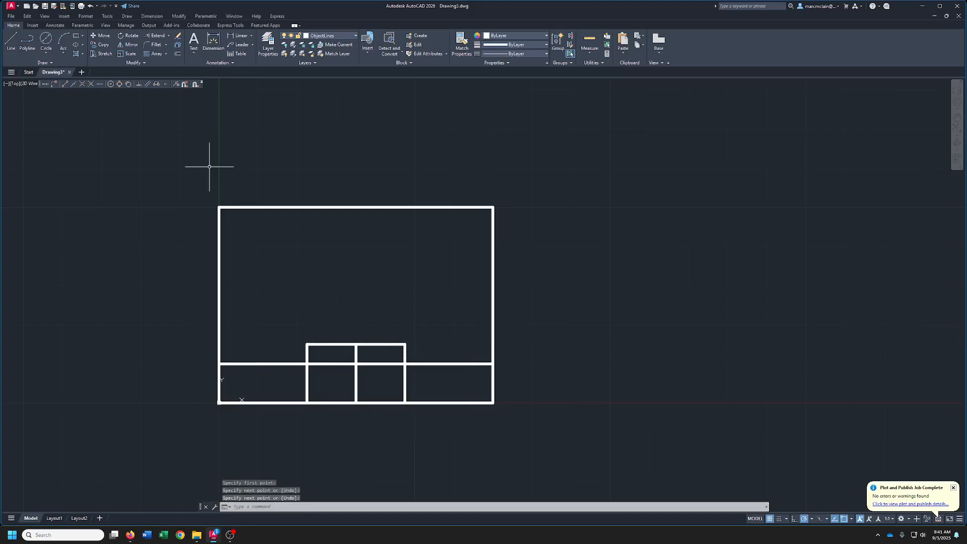
Trim away the center line and the horizontal segments between the two offset verticals to open the bottom notch
left_click(168, 39)
left_click(158, 47)
mouse_move(333, 391)
left_mouse_down()
mouse_move(334, 408)
mouse_move(359, 385)
mouse_move(347, 372)
mouse_move(365, 364)
mouse_move(373, 403)
left_mouse_up()
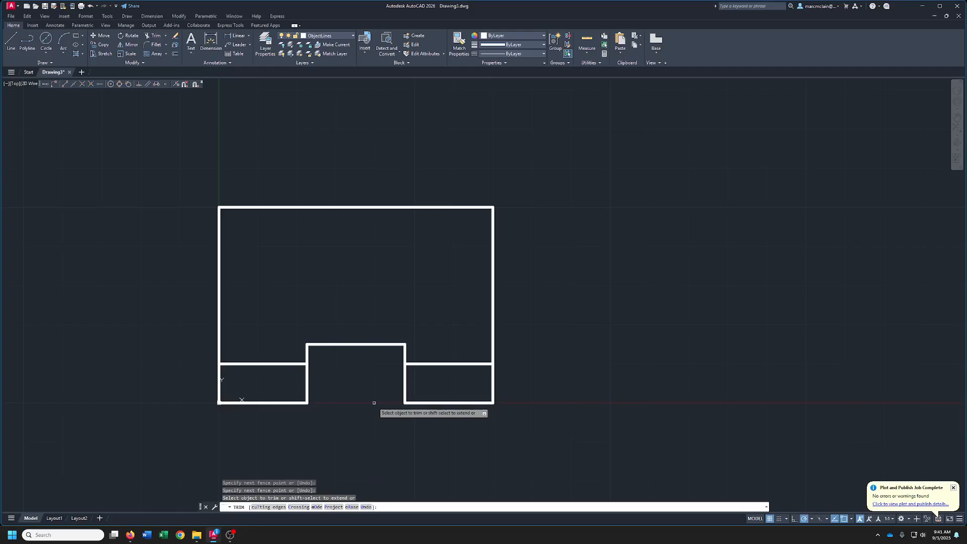
left_click(10, 41)
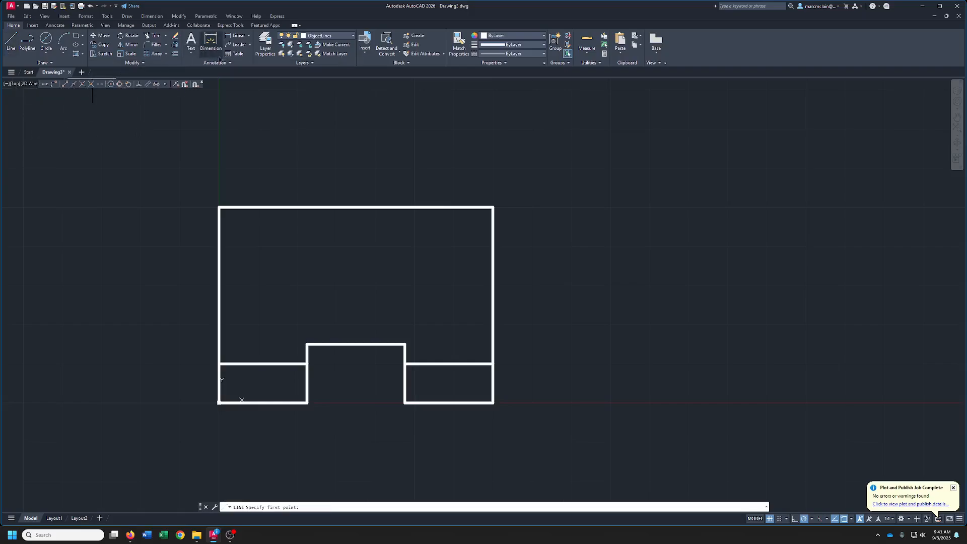
Offset the notch's upper edge upward by .5
left_click(174, 53)
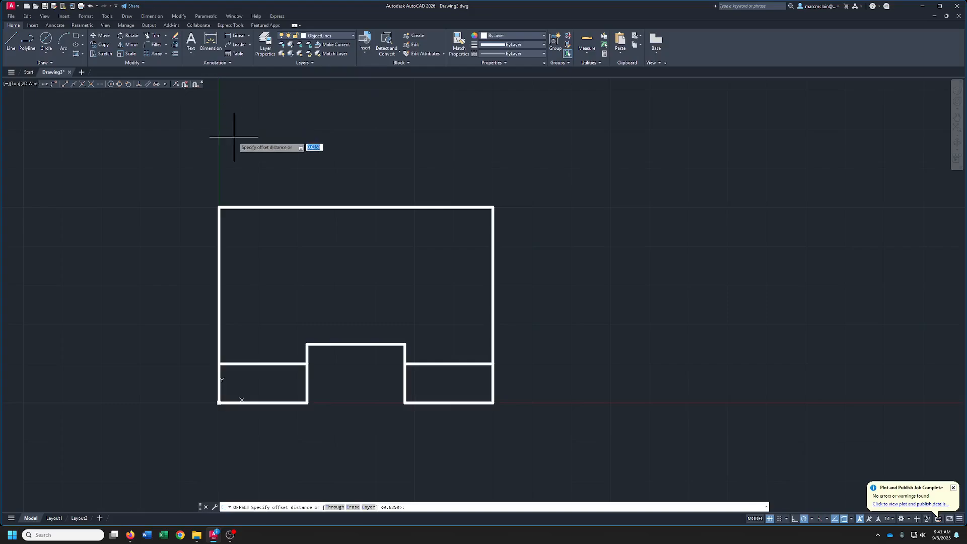
type(".5")
key("Return")
left_click(373, 345)
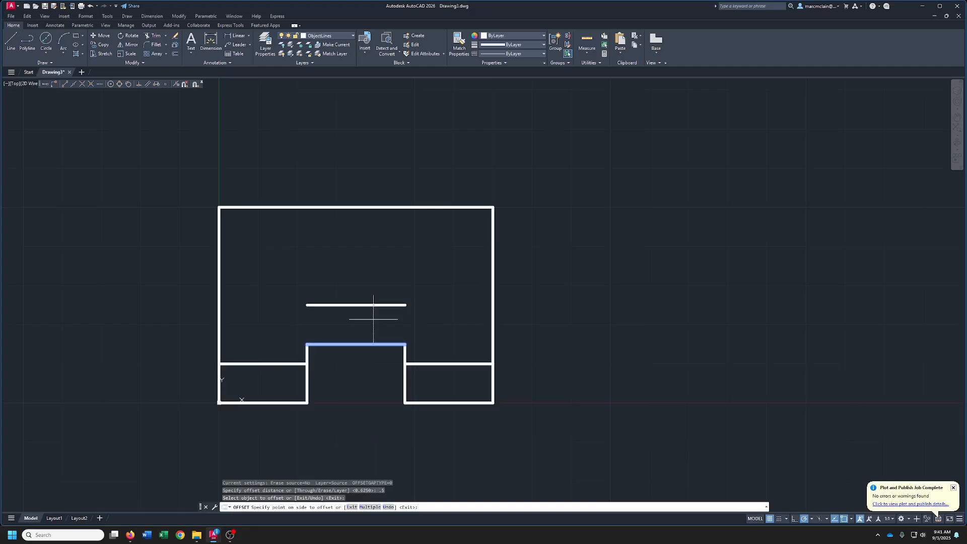
left_click(373, 318)
Draw a vertical line from the midpoint of the new horizontal line up to the rectangle's top edge
left_click(12, 49)
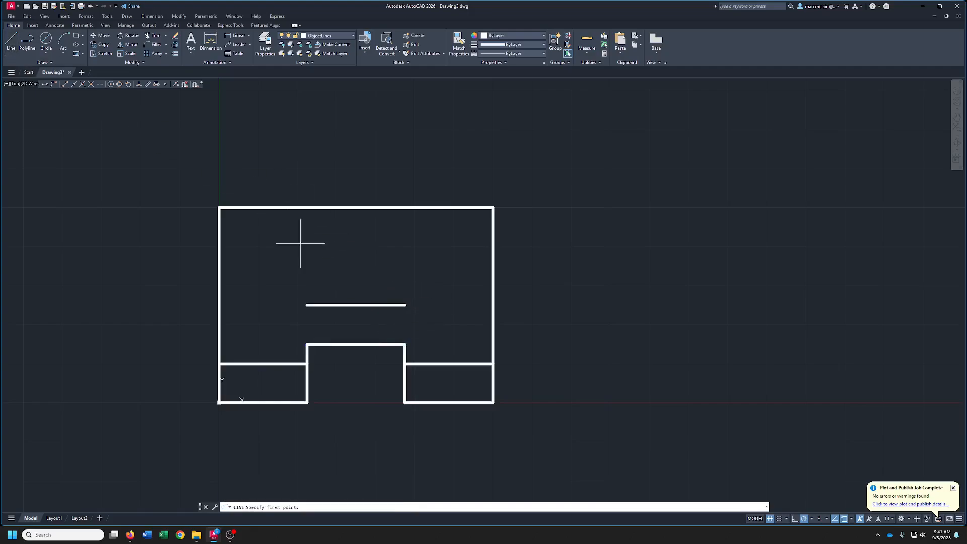
left_click(356, 305)
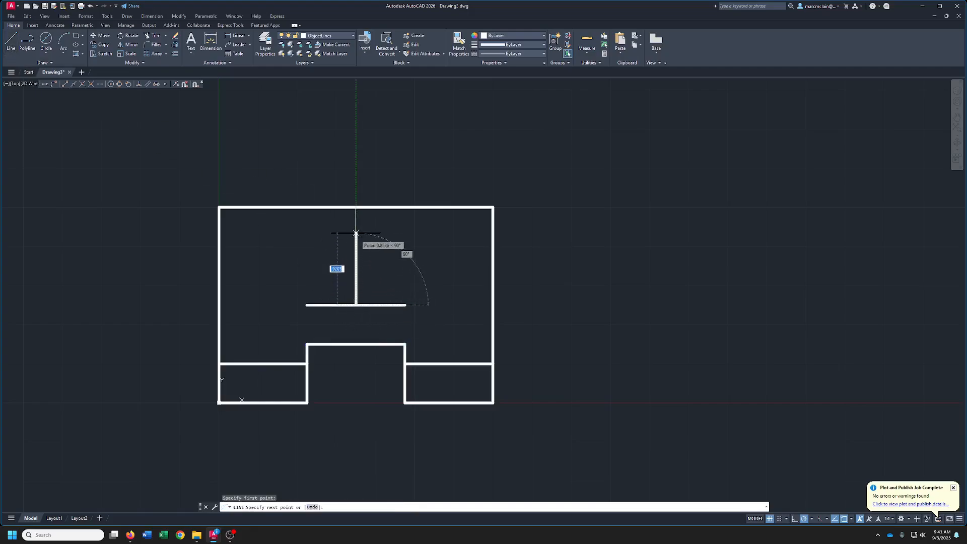
left_click(356, 207)
right_click(356, 207)
left_click(368, 214)
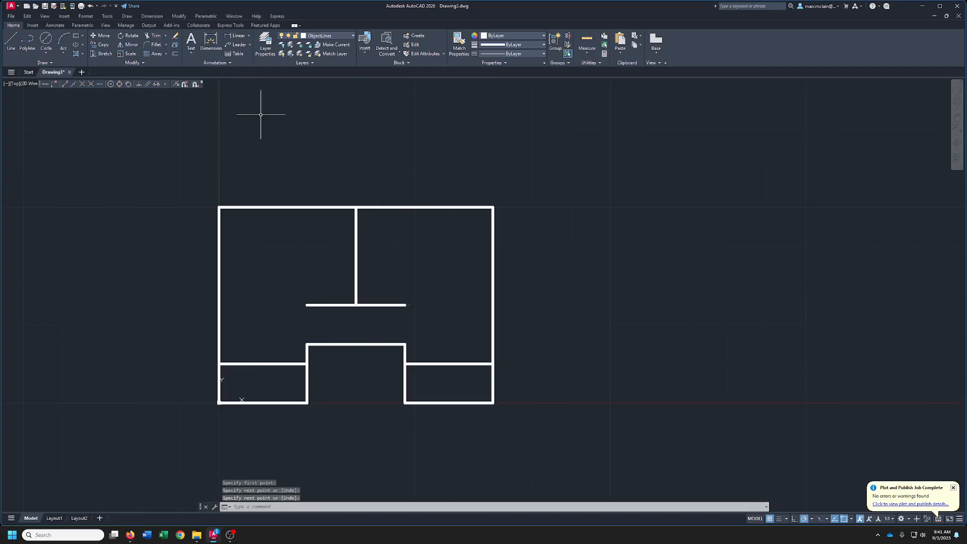
Offset the upper vertical center line by 0.5 to both sides
type("o")
key("Return")
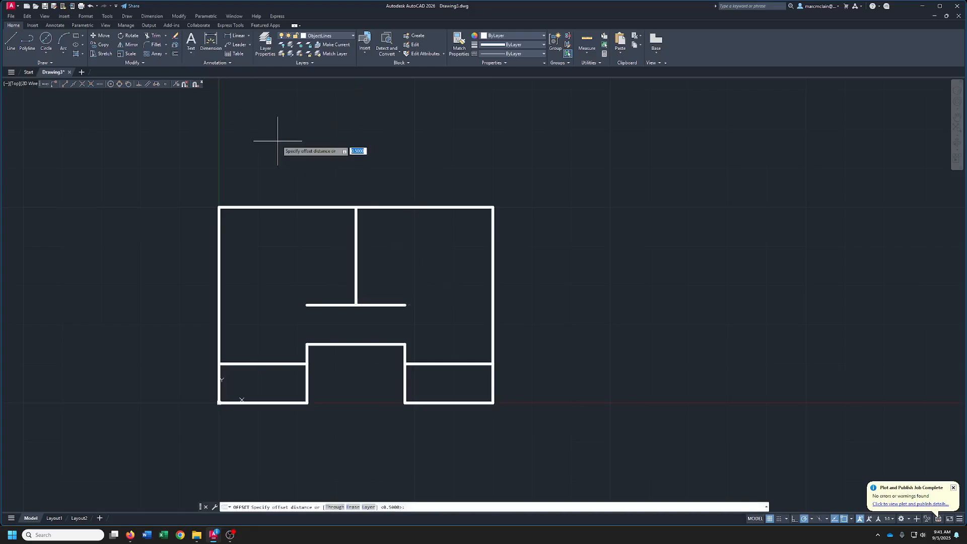
key("Return")
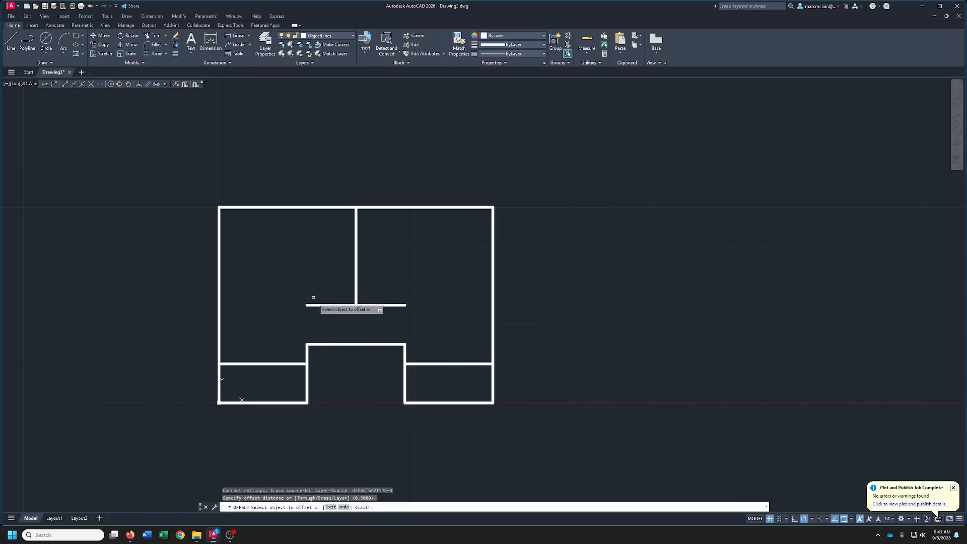
left_click(356, 282)
left_click(377, 285)
left_click(356, 267)
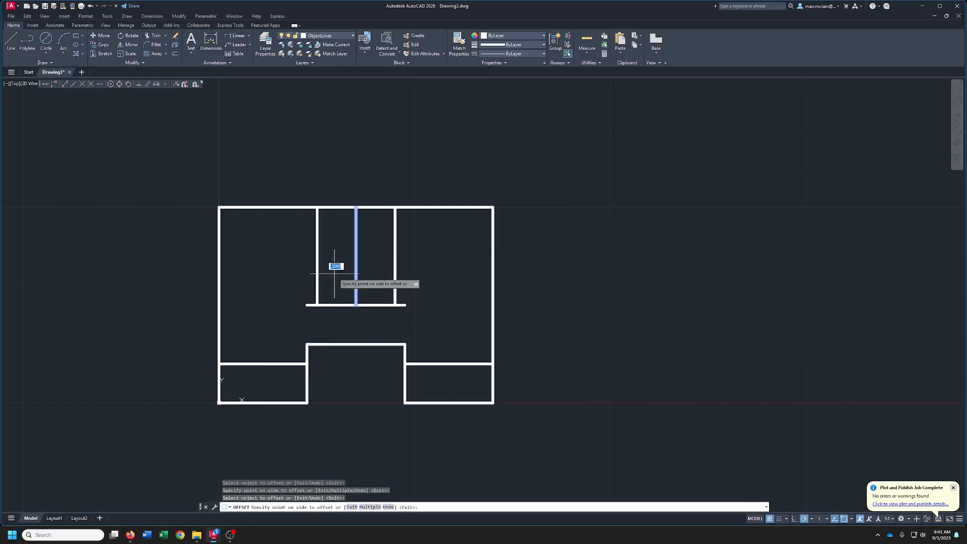
left_click(334, 266)
right_click(332, 263)
left_click(347, 266)
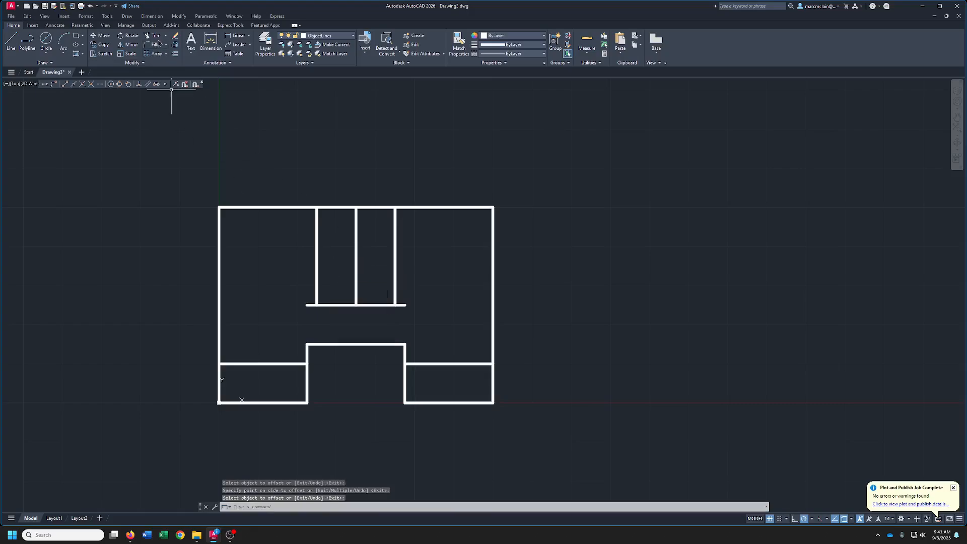
Trim both overhanging ends of the upper slot's bottom line and erase the slot's vertical center line
left_click(153, 36)
left_click(309, 306)
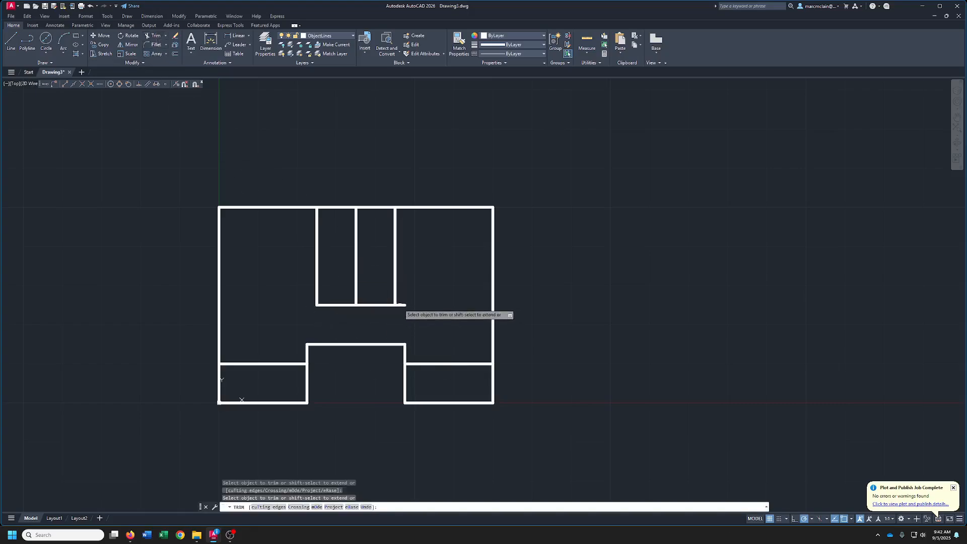
left_click(400, 305)
key("Escape")
left_click(371, 234)
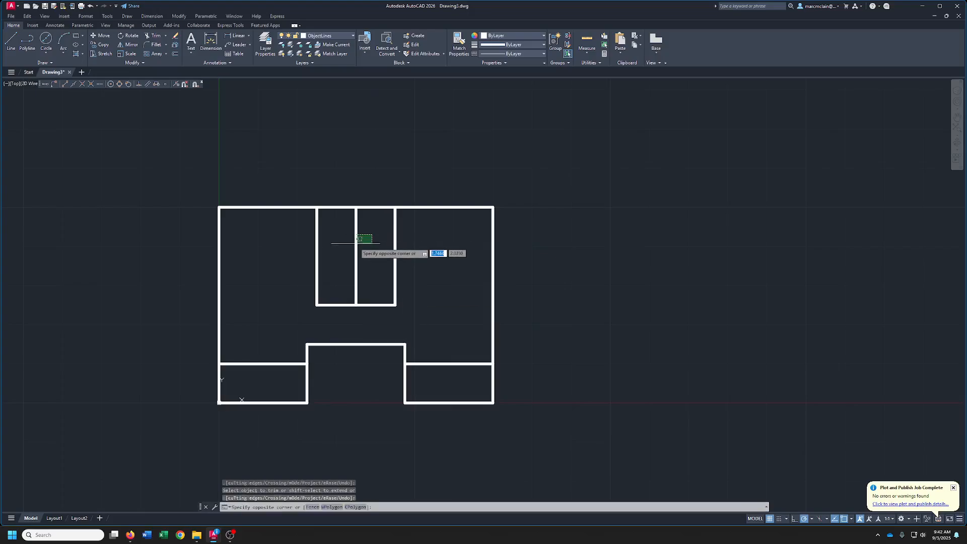
left_click(346, 248)
key("Delete")
Trim the part's top edge between the two slot walls to open the upper slot
left_click(153, 35)
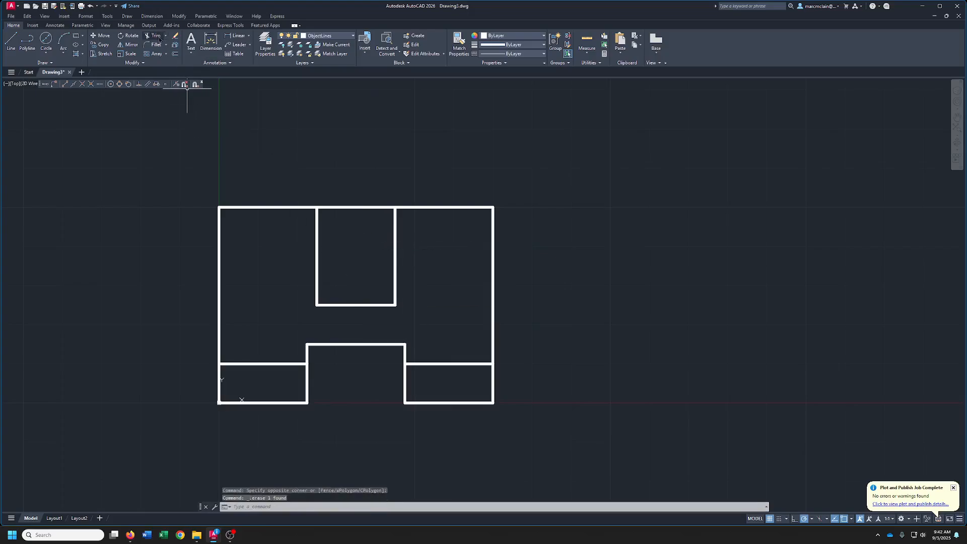
left_click(370, 192)
left_click(368, 232)
key("Return")
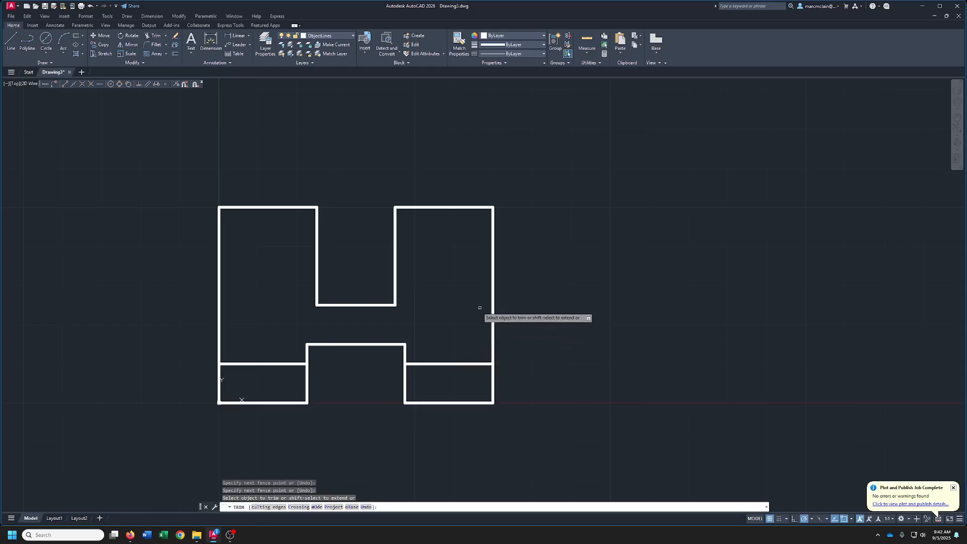
Offset the part's left and right outer edges inward by .75
left_click(176, 54)
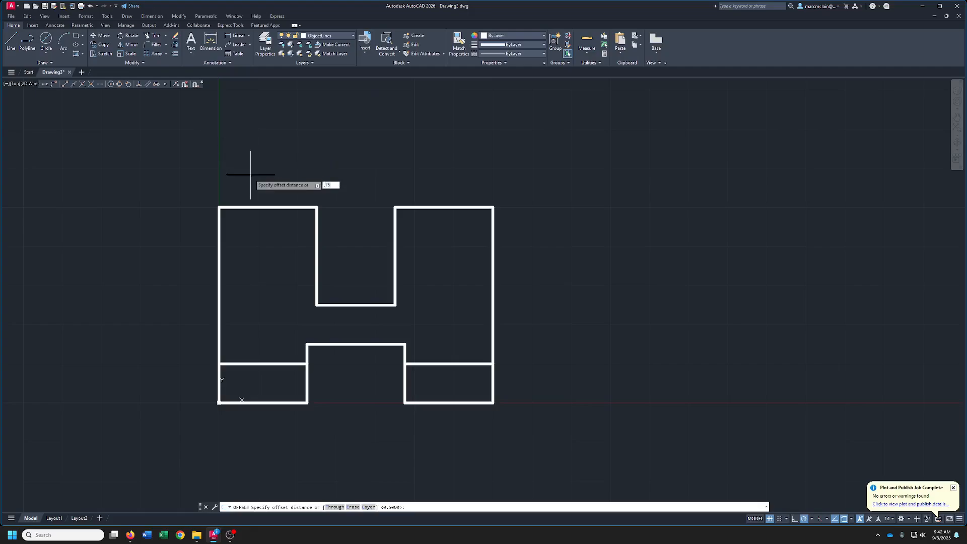
key("Return")
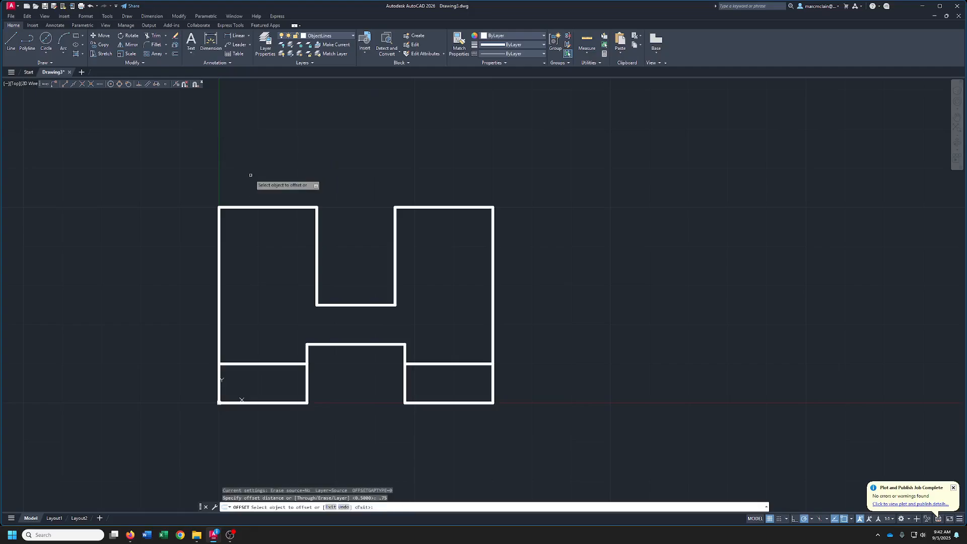
left_click(218, 272)
left_click(242, 268)
left_click(493, 280)
left_click(467, 274)
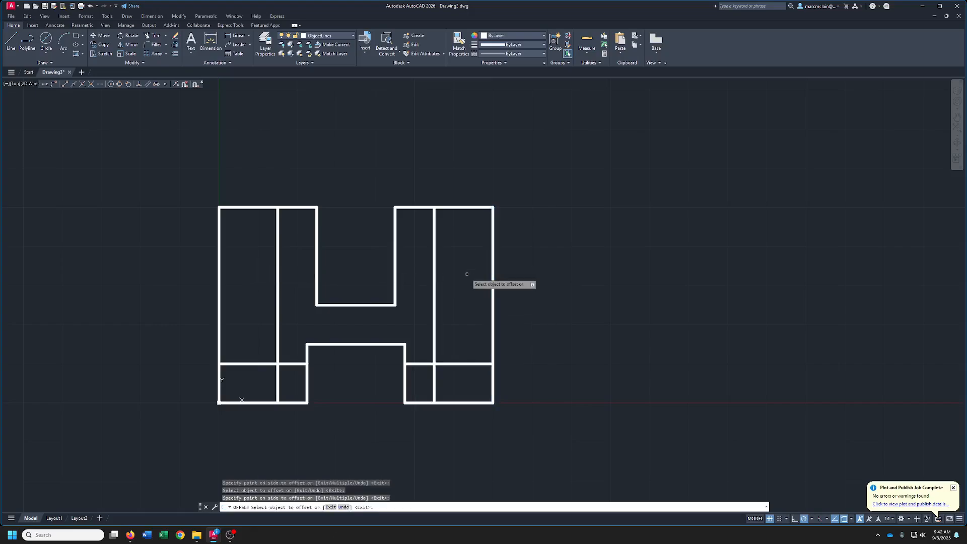
Trim the outer top corners and the excess lines inside both base blocks, leaving a stepped outline with a foot on each side
left_click(154, 36)
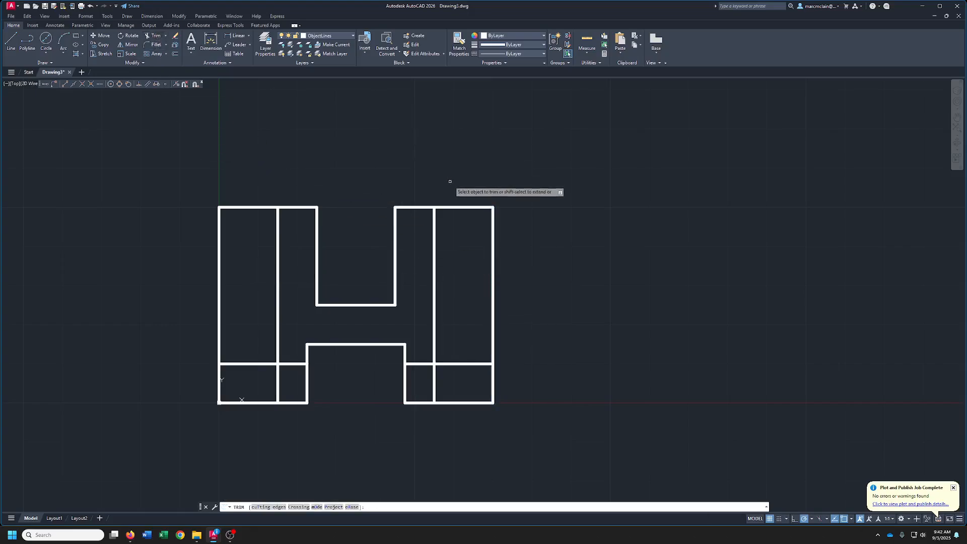
left_click_drag(450, 181, 467, 216)
left_click_drag(267, 189, 249, 229)
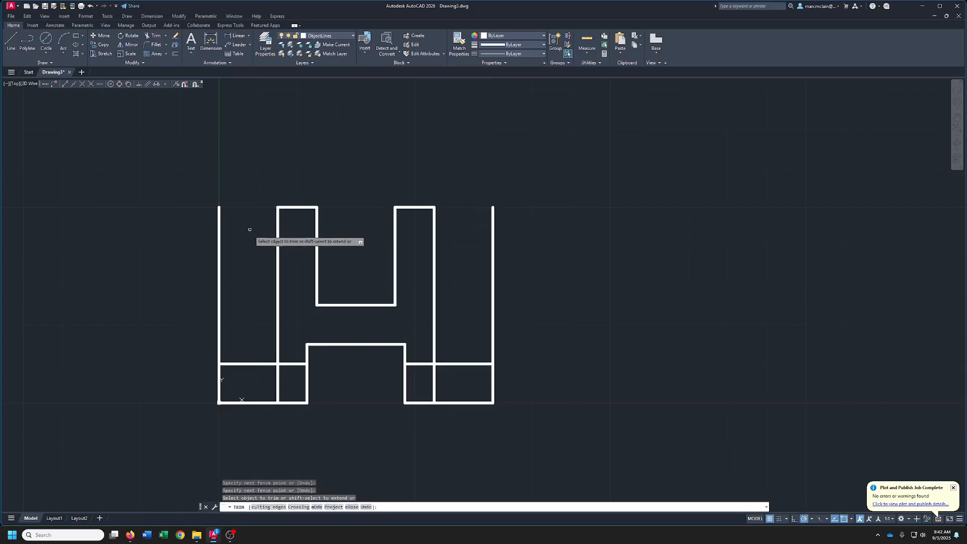
mouse_move(268, 377)
left_mouse_down()
mouse_move(294, 341)
mouse_move(204, 323)
left_mouse_up()
left_click_drag(422, 352, 449, 384)
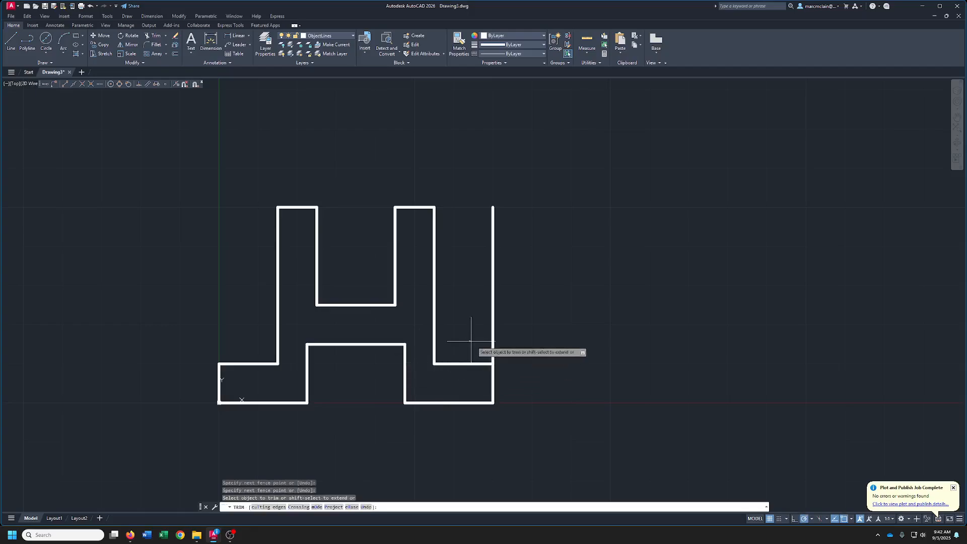
left_click_drag(471, 341, 506, 339)
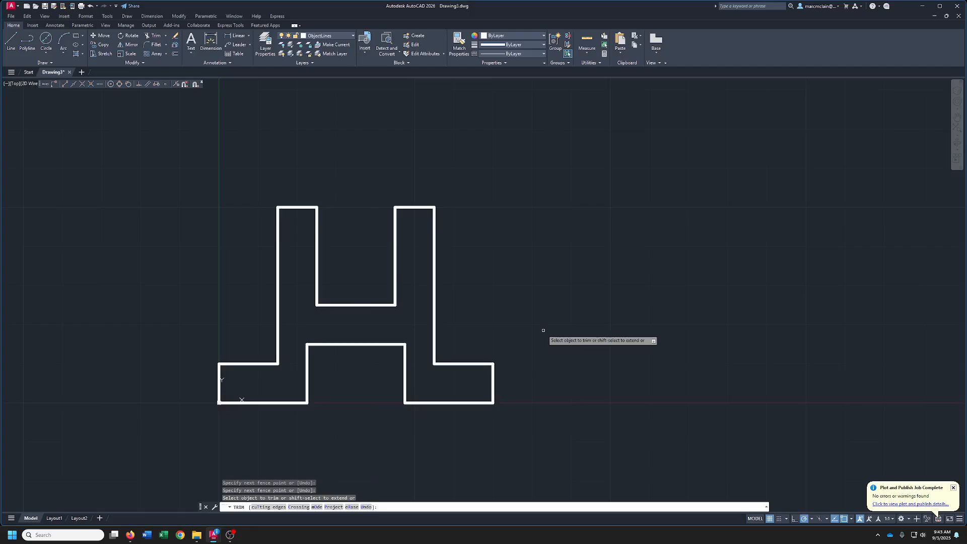
right_click(523, 213)
left_click(548, 218)
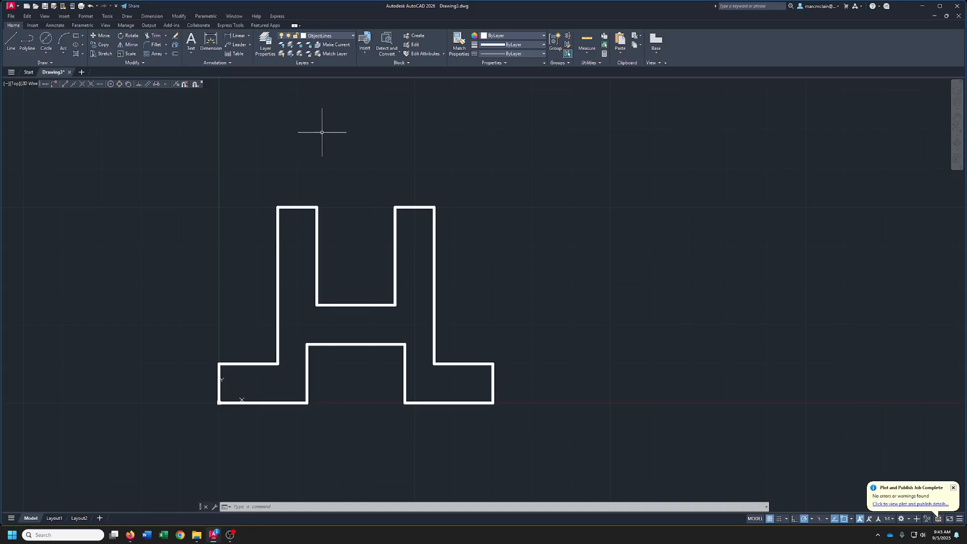
On the Const. layer, draw a horizontal line 1.5 long outward from the front view's lower right corner
middle_click_drag(370, 238, 321, 235)
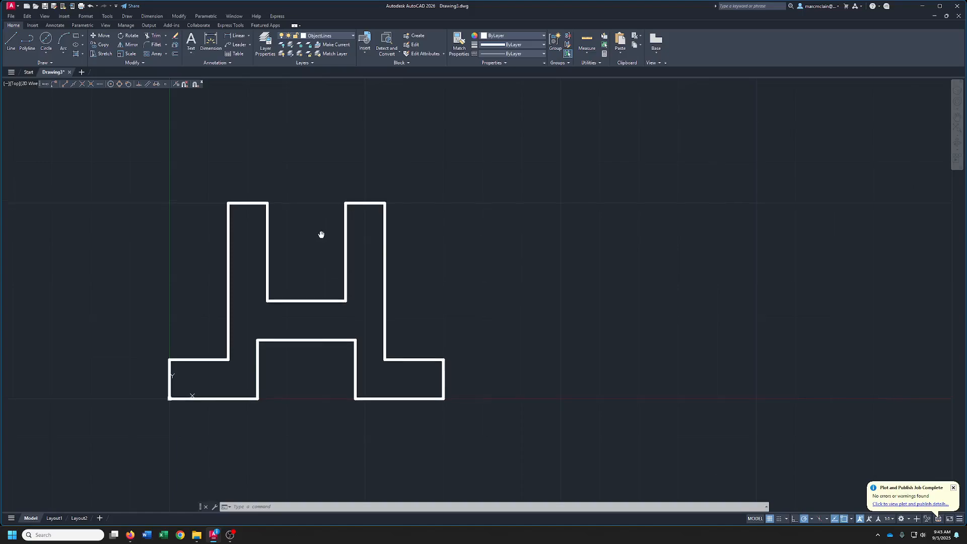
left_click(344, 38)
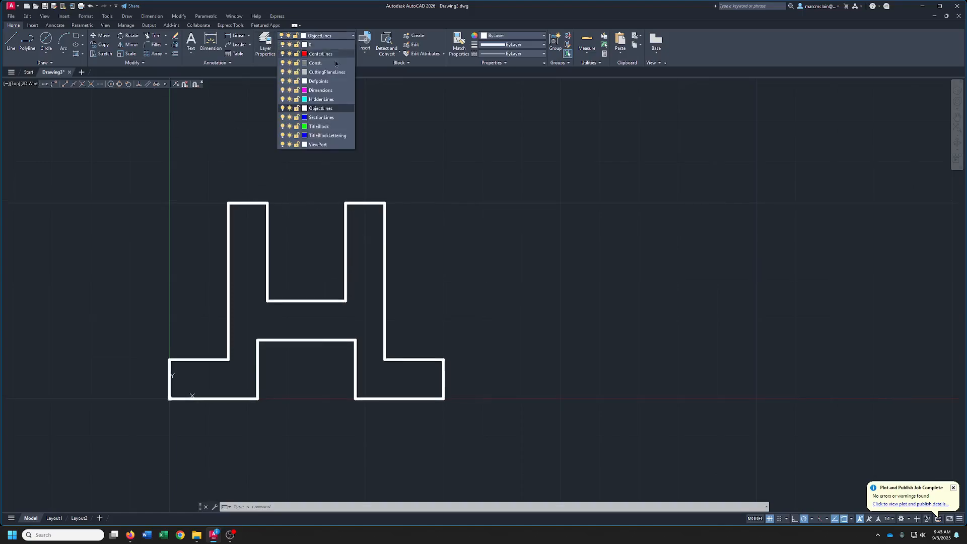
left_click(317, 53)
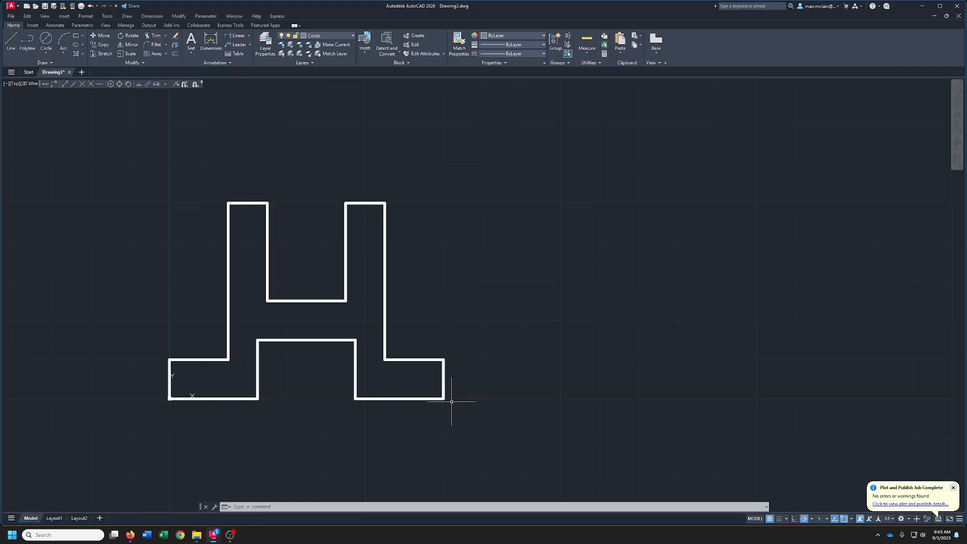
type("l")
key("Return")
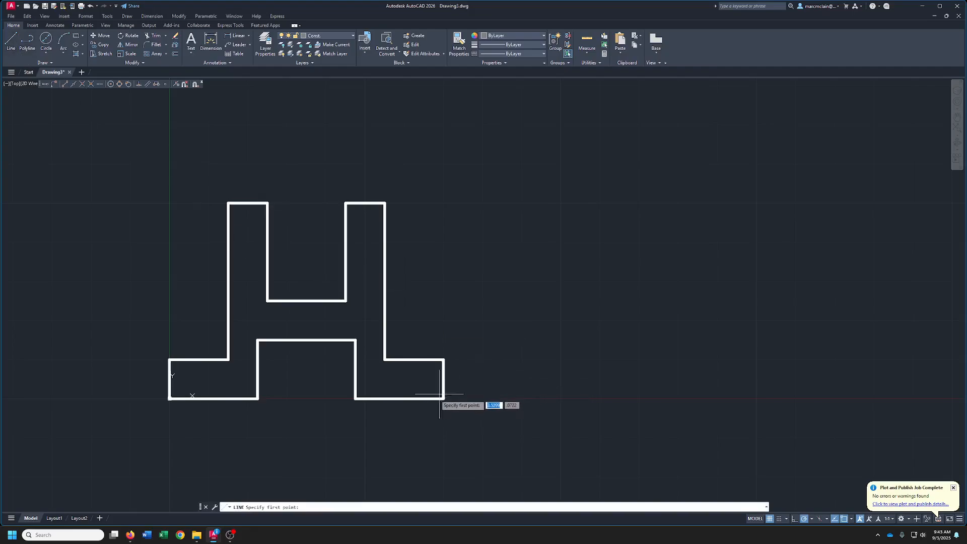
left_click(444, 399)
type("1")
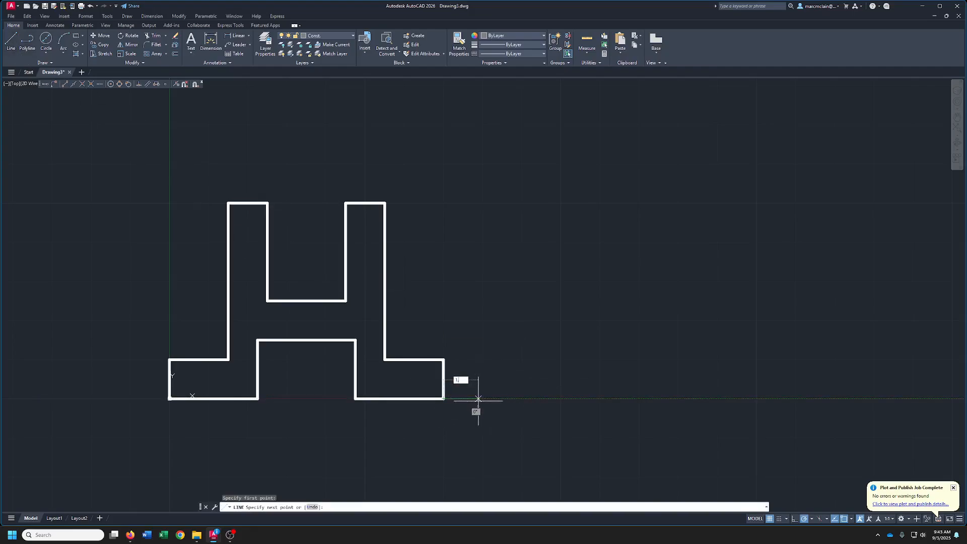
key("Return")
right_click(479, 399)
left_click(493, 404)
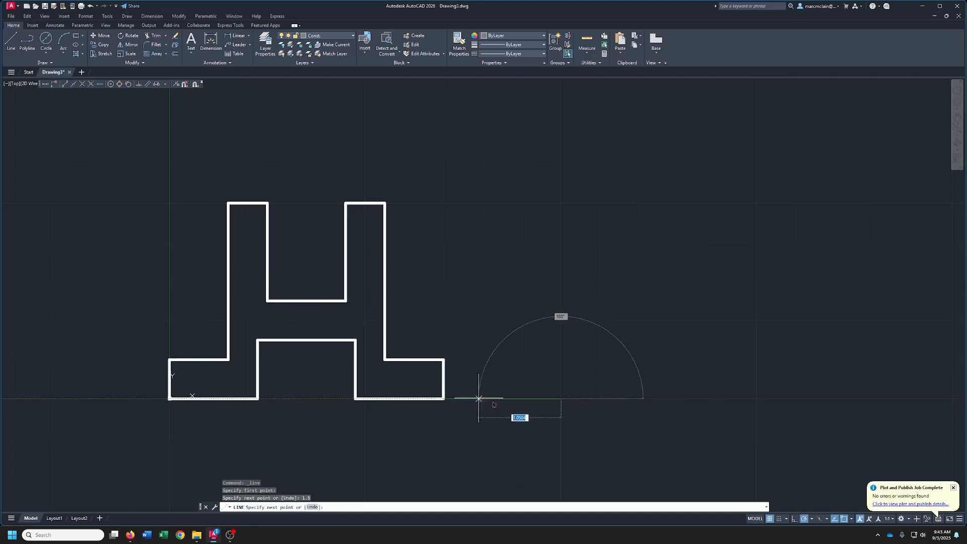
middle_click_drag(500, 313, 442, 304)
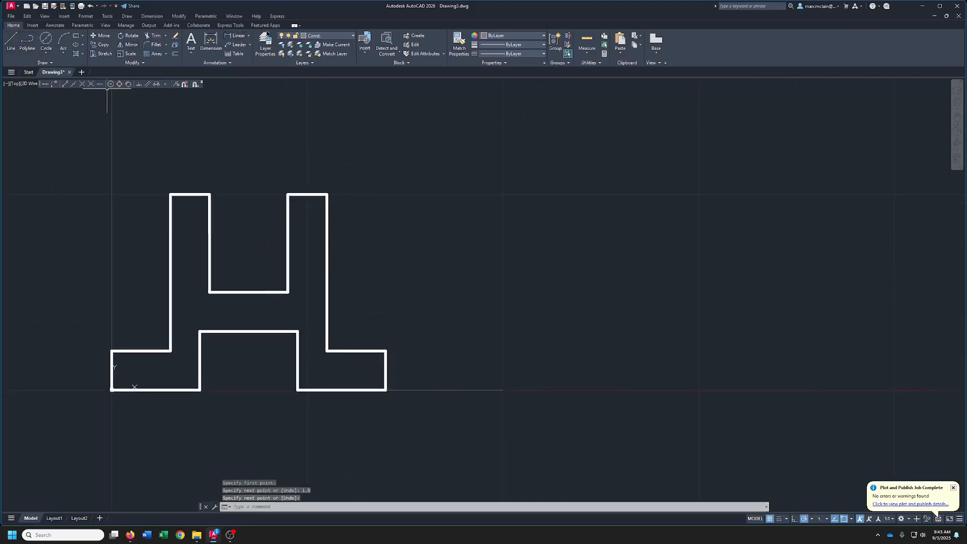
On the ObjectLines layer, draw a closed rectangle 1.25 wide from the construction line's free end, matching the height of the front view's foot
left_click(335, 36)
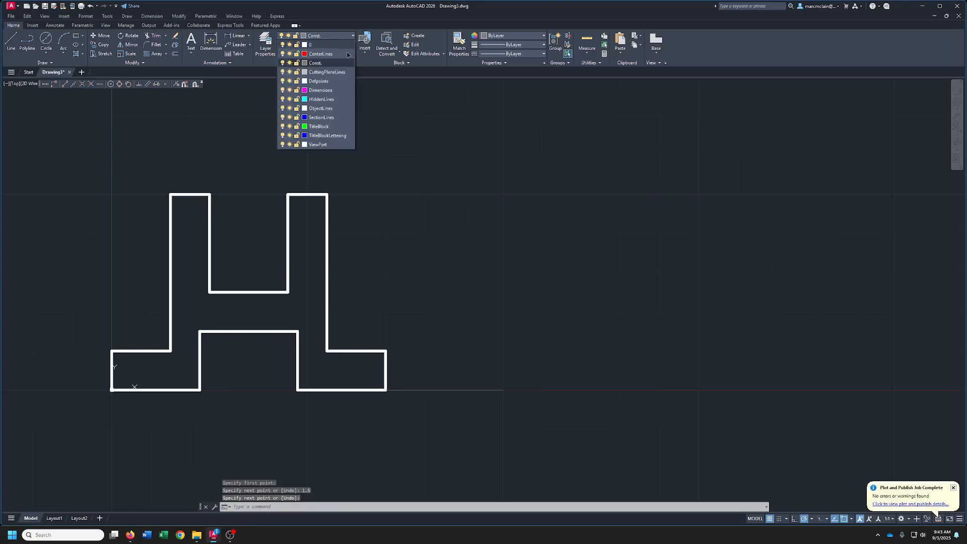
left_click(332, 110)
type("l")
key("Return")
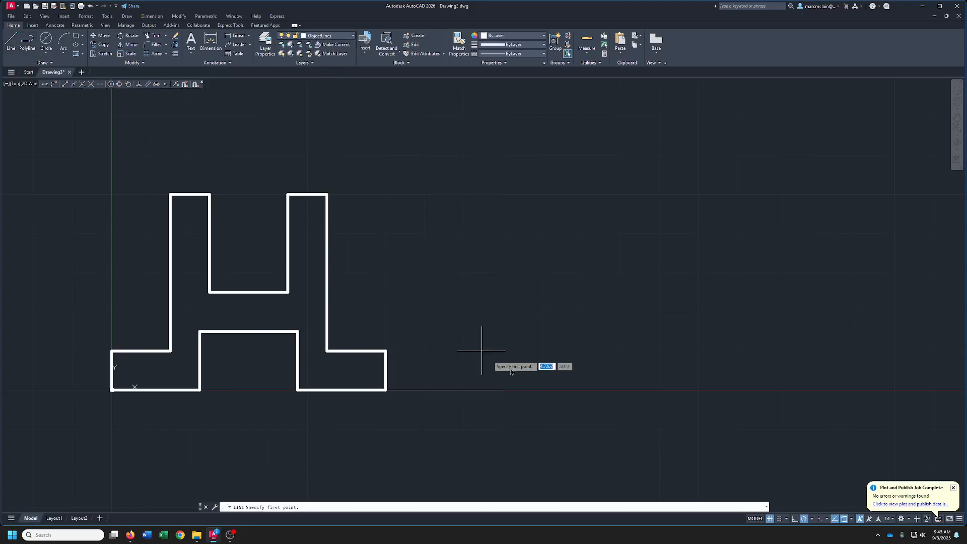
left_click(503, 390)
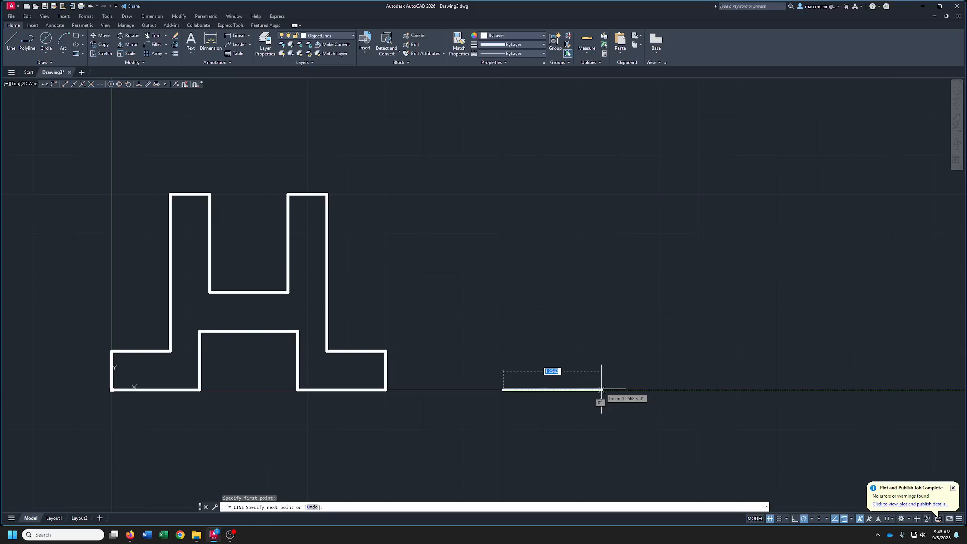
type("1.2")
key("Return")
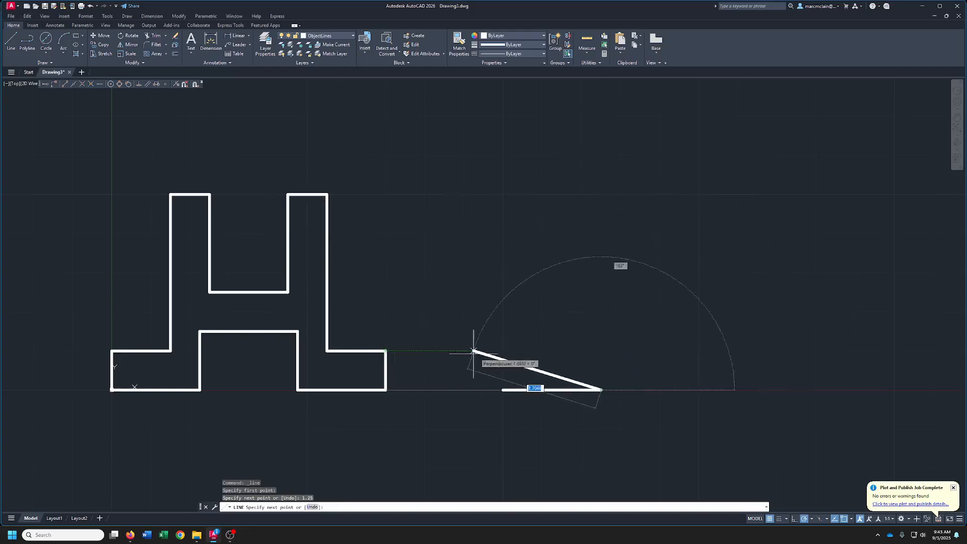
left_click(602, 351)
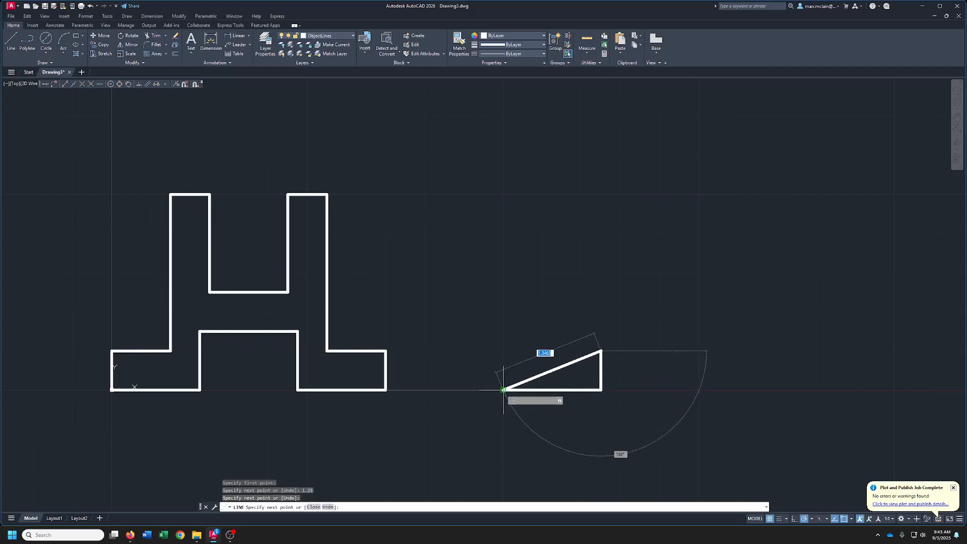
left_click(504, 351)
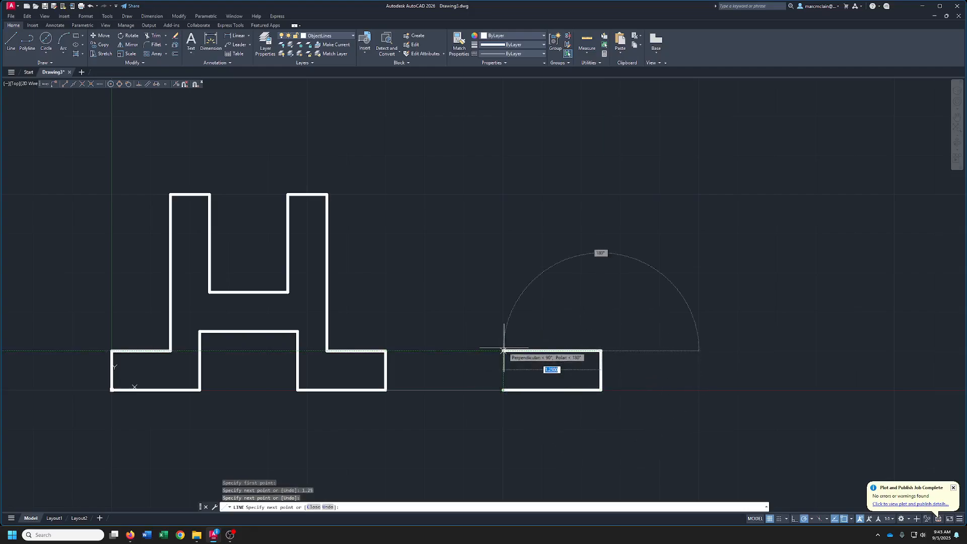
right_click(502, 390)
left_click(519, 422)
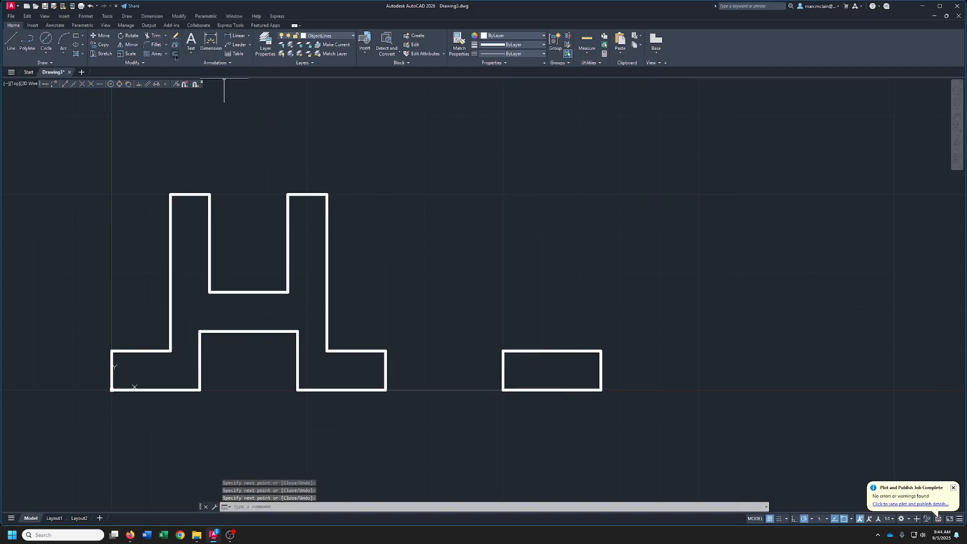
Offset the side rectangle's left edge and the front view's two outer foot edges inward by .30
left_click(175, 54)
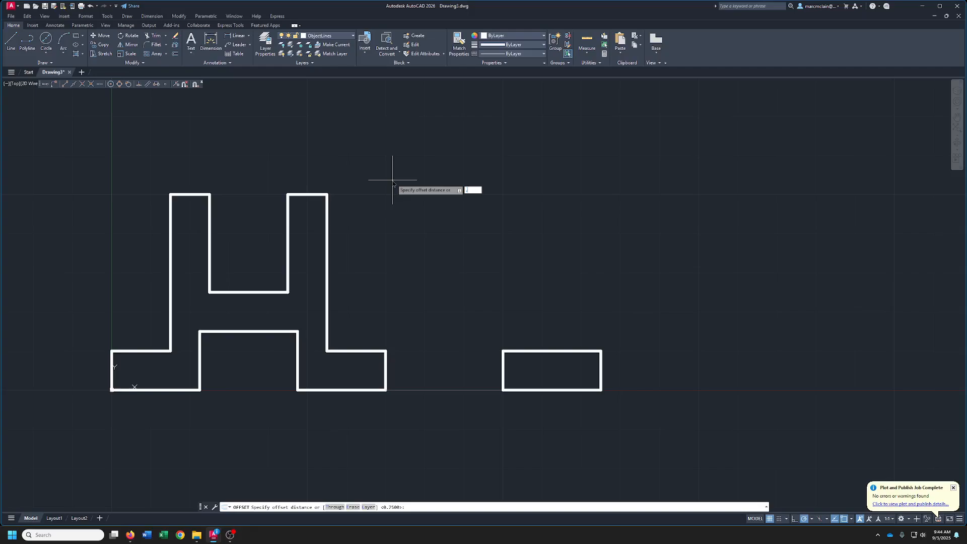
key("Return")
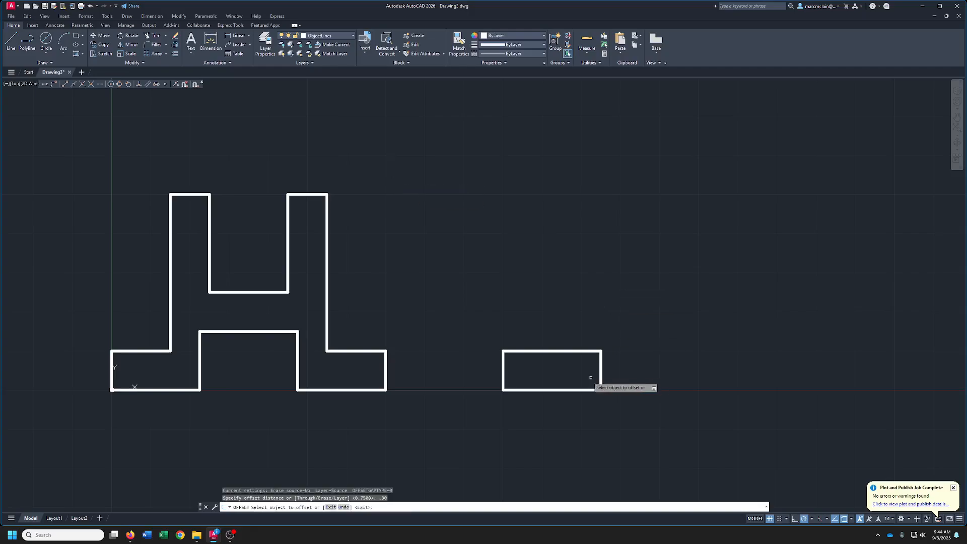
left_click(503, 376)
left_click(507, 376)
left_click(386, 373)
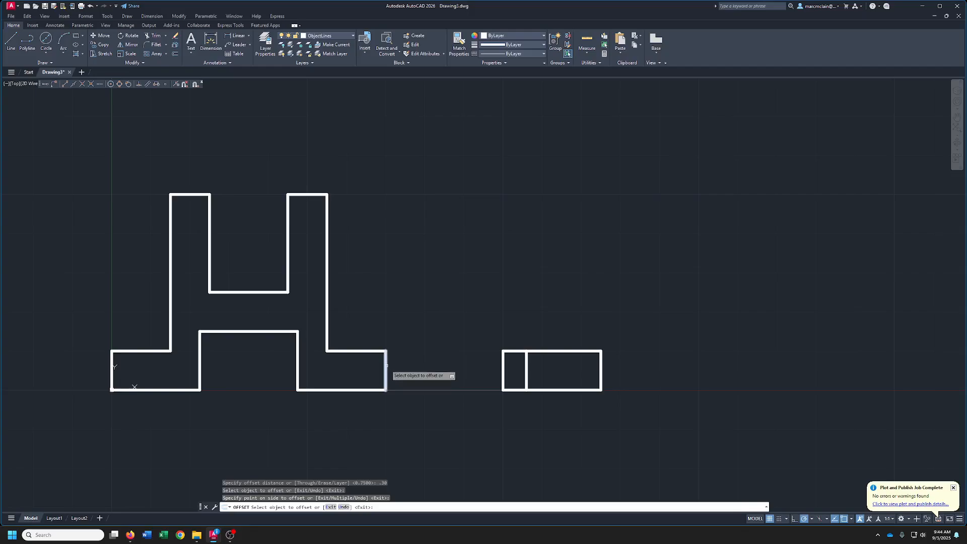
left_click(353, 378)
left_click(115, 373)
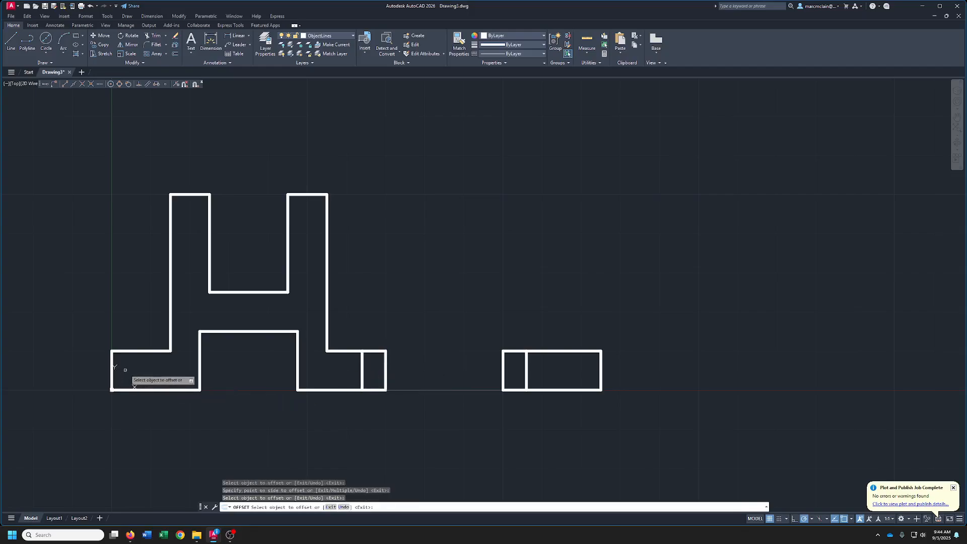
left_click(112, 371)
left_click(123, 361)
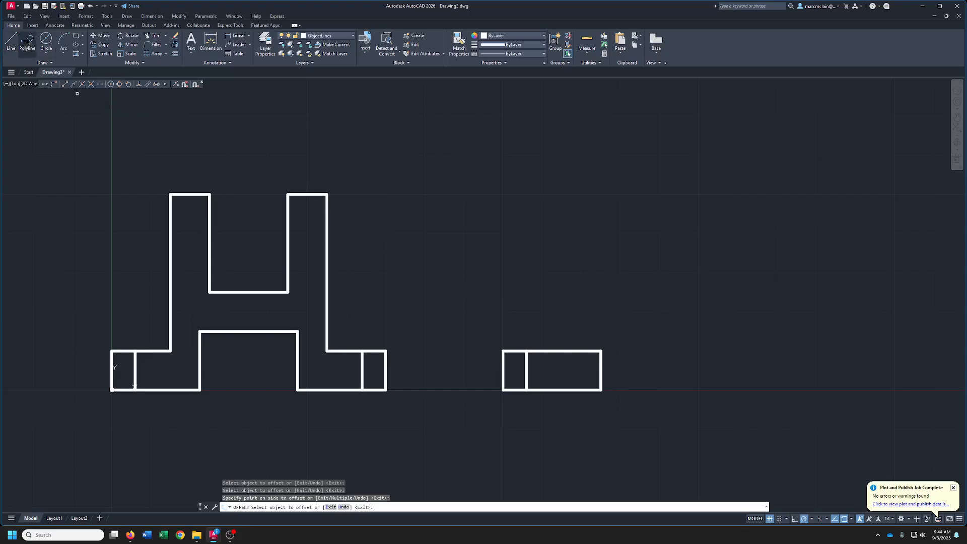
Draw a vertical line 1.5 long upward from the midpoint of the side rectangle's bottom edge
left_click(11, 43)
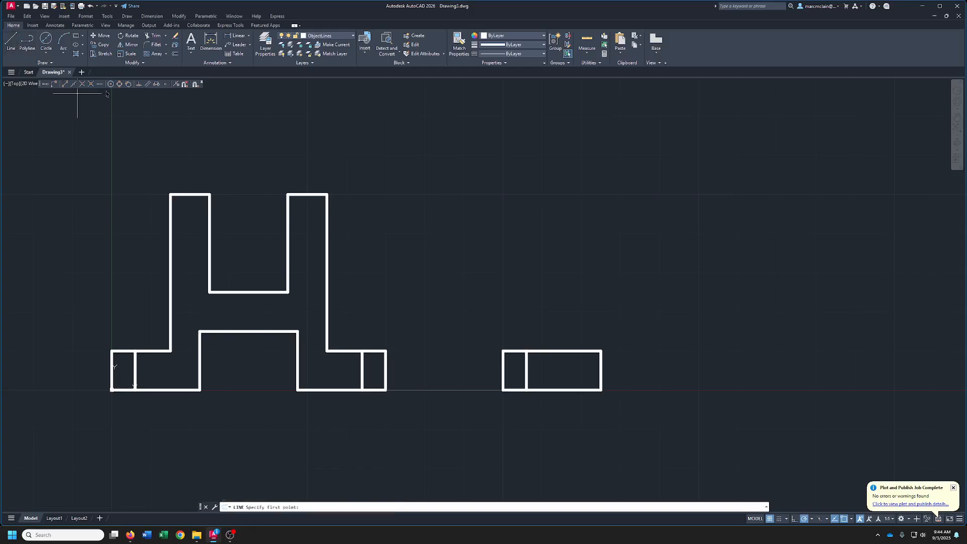
left_click(553, 389)
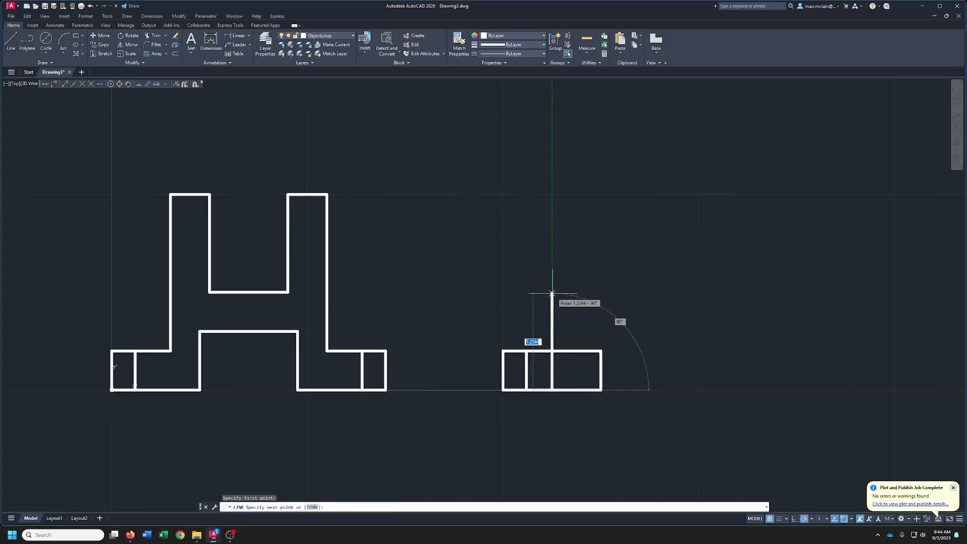
type("1.5")
key("Return")
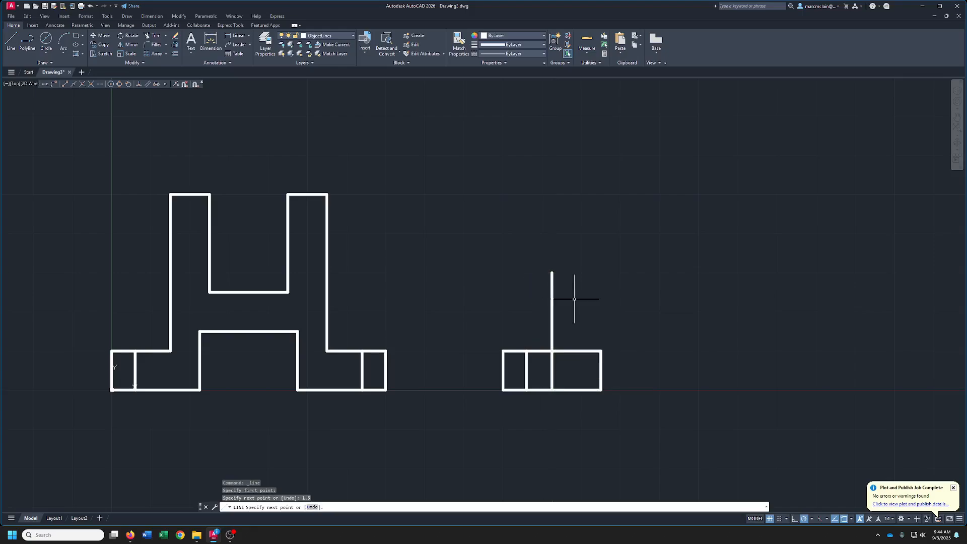
key("Return")
left_click(47, 40)
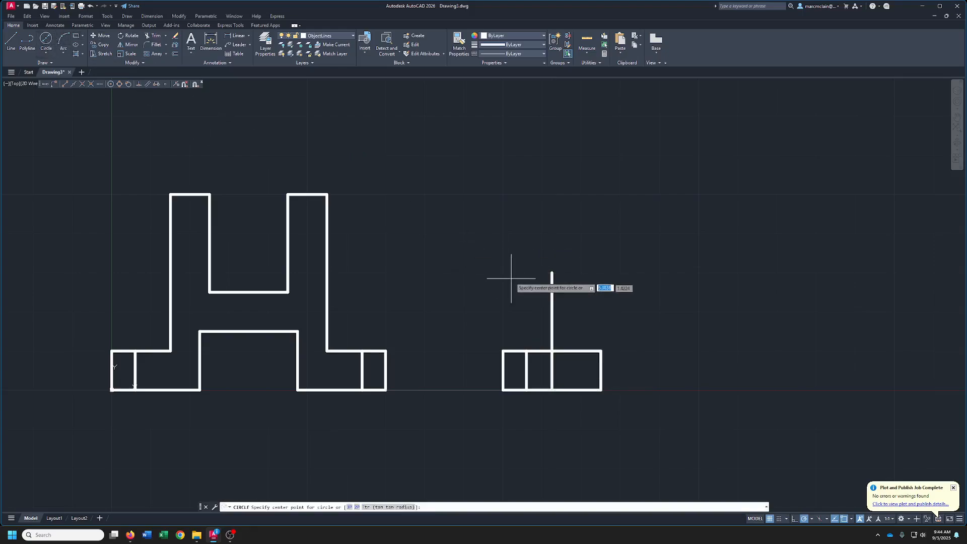
right_click(533, 254)
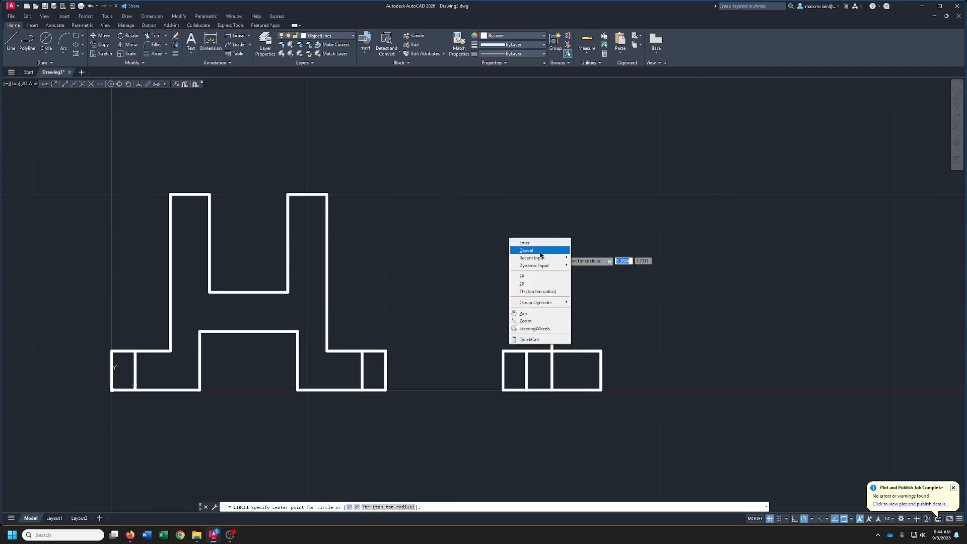
key("Escape")
key("Escape")
Move the side view's vertical line up so its lower end sits on the midpoint of the rectangle's top edge
left_click(553, 282)
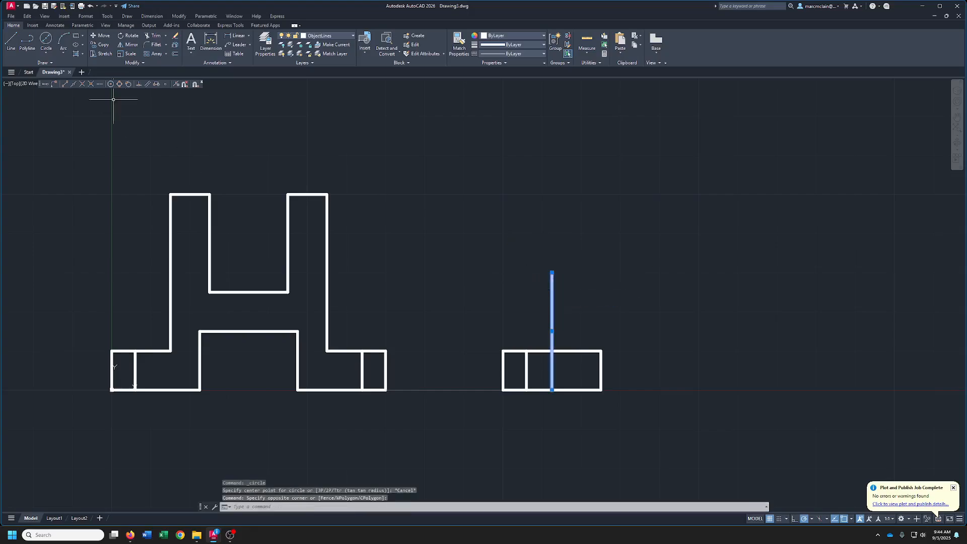
left_click(101, 35)
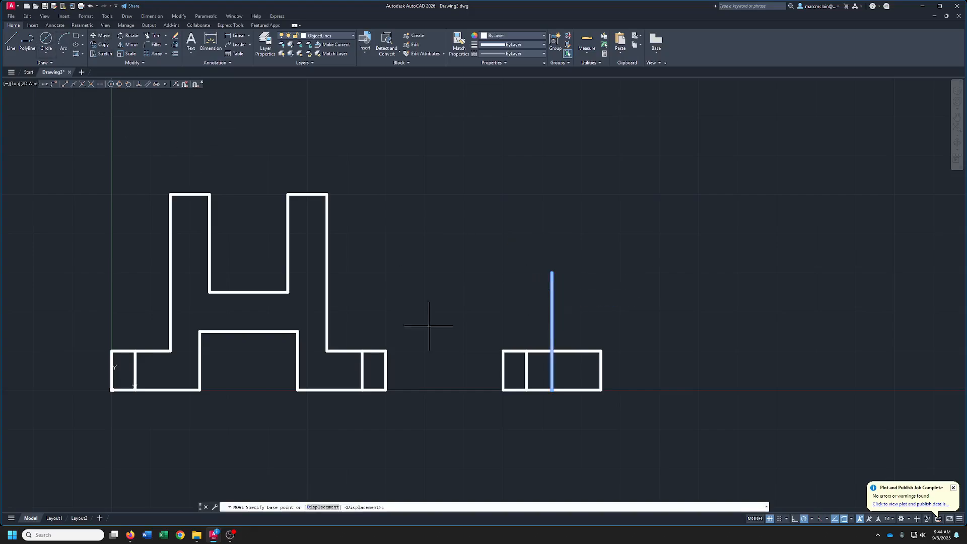
left_click(552, 390)
left_click(553, 351)
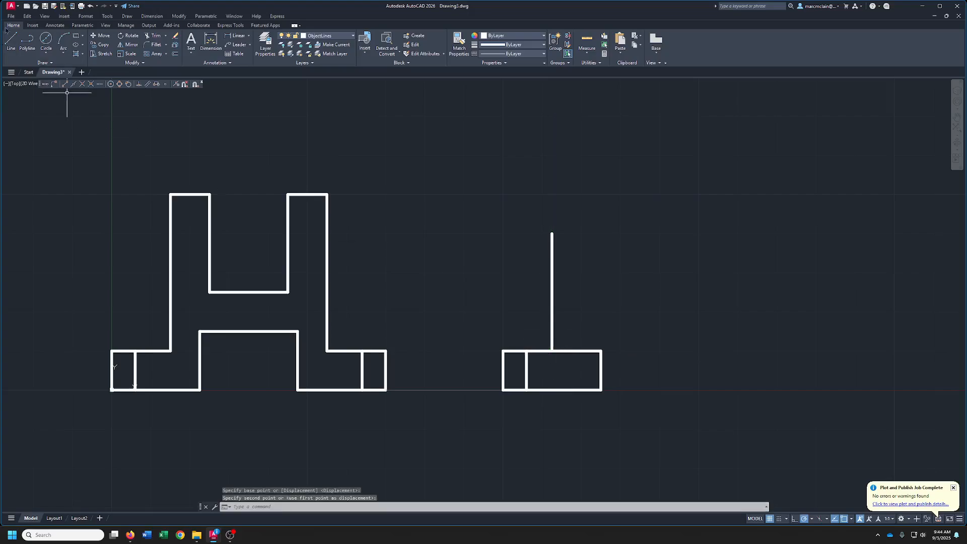
Draw a .5 diameter circle centred on the upper end of the side view's vertical line
left_click(46, 39)
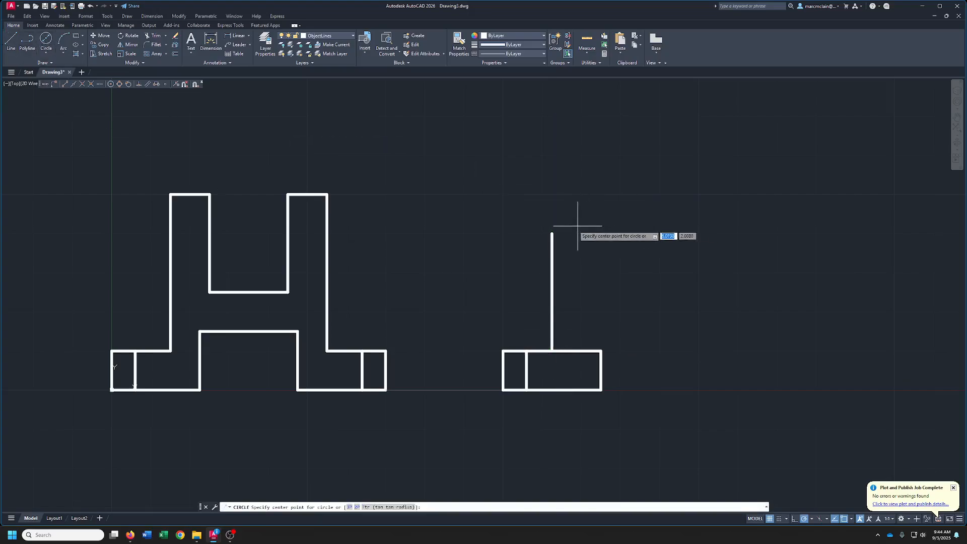
left_click(552, 233)
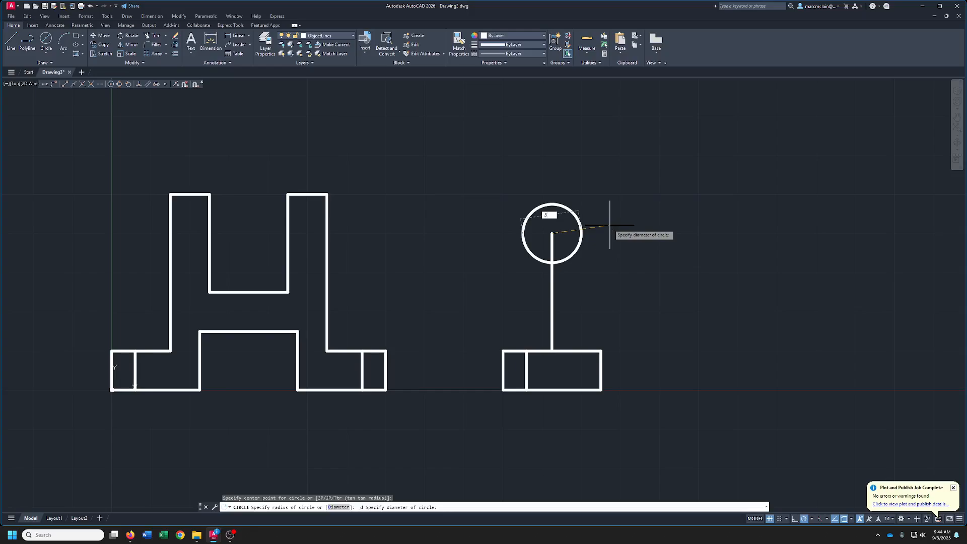
key("Return")
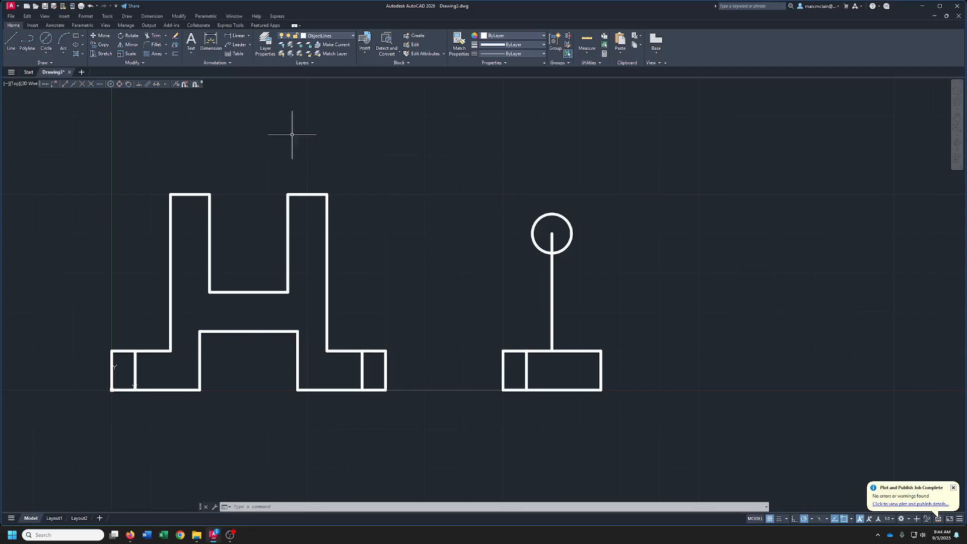
On the Const. layer, draw a horizontal line from the front view's upper right corner across and past the side view
left_click(344, 38)
left_click(329, 64)
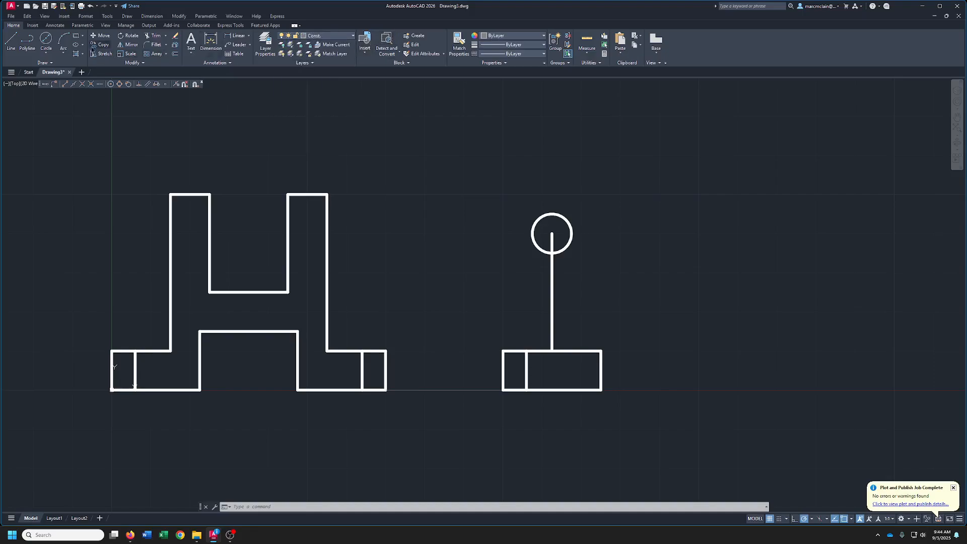
left_click(10, 40)
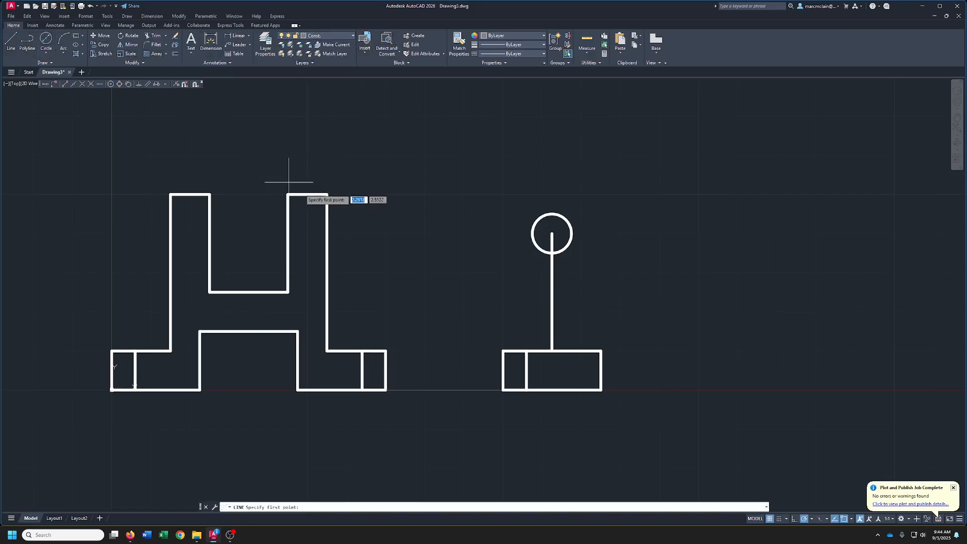
left_click(327, 194)
right_click(631, 193)
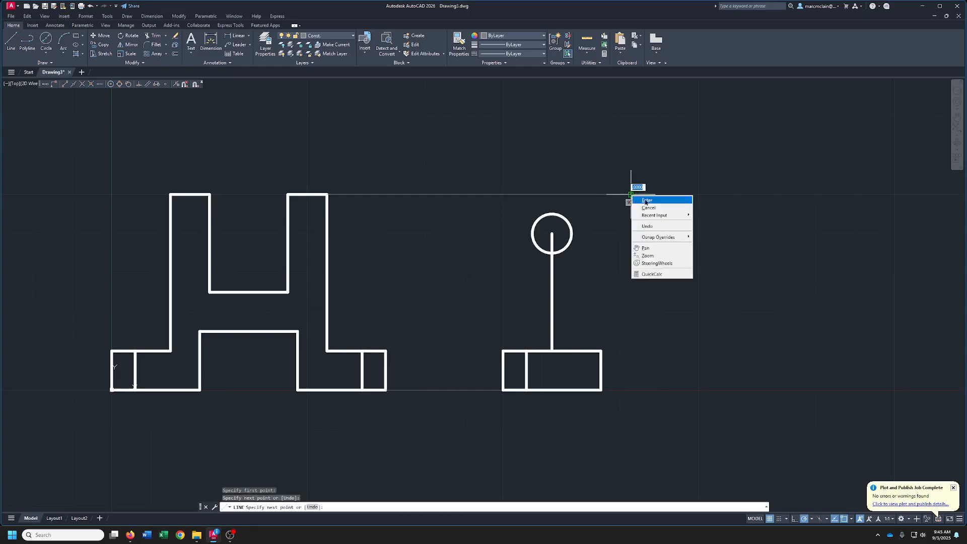
left_click(645, 202)
Draw a vertical construction line from the circle's centre up to the horizontal construction line
right_click(549, 218)
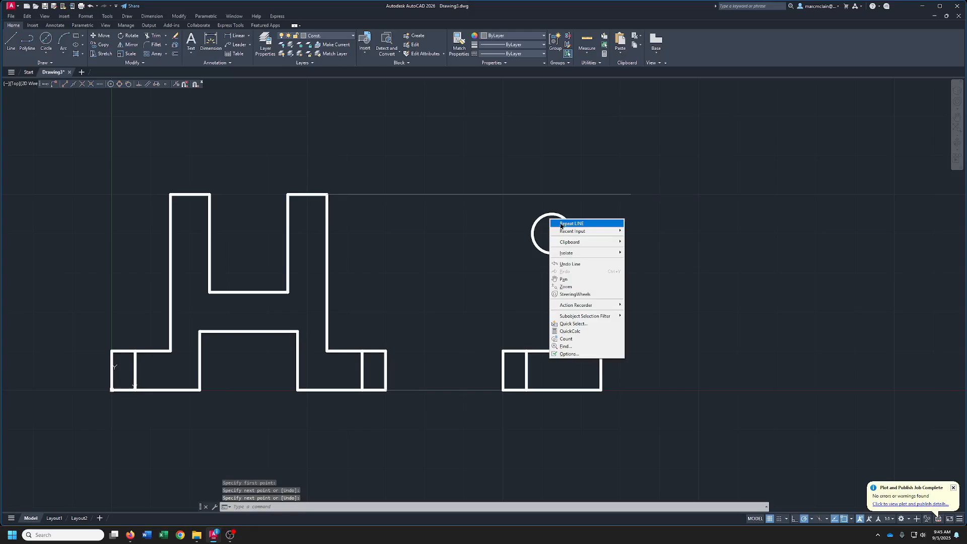
left_click(559, 222)
left_click(552, 233)
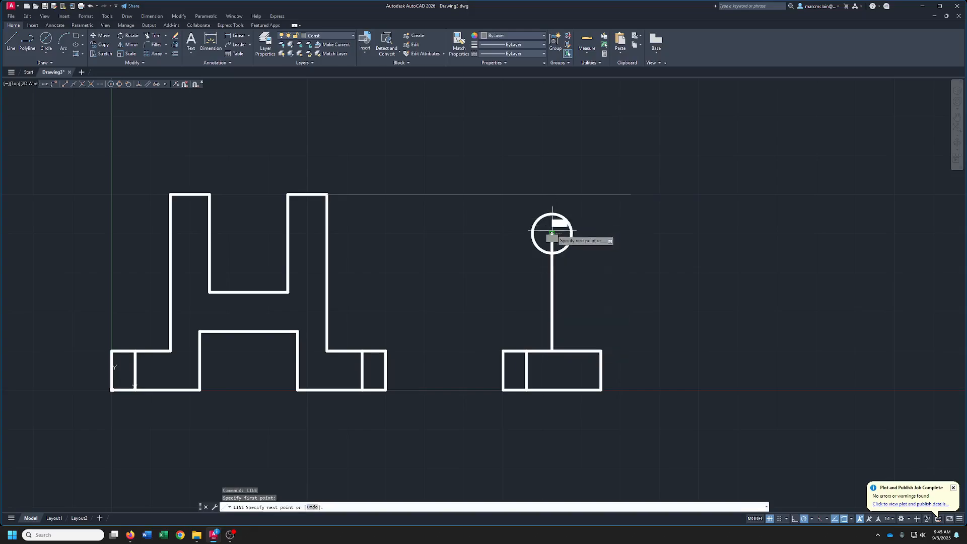
left_click(552, 194)
key("Return")
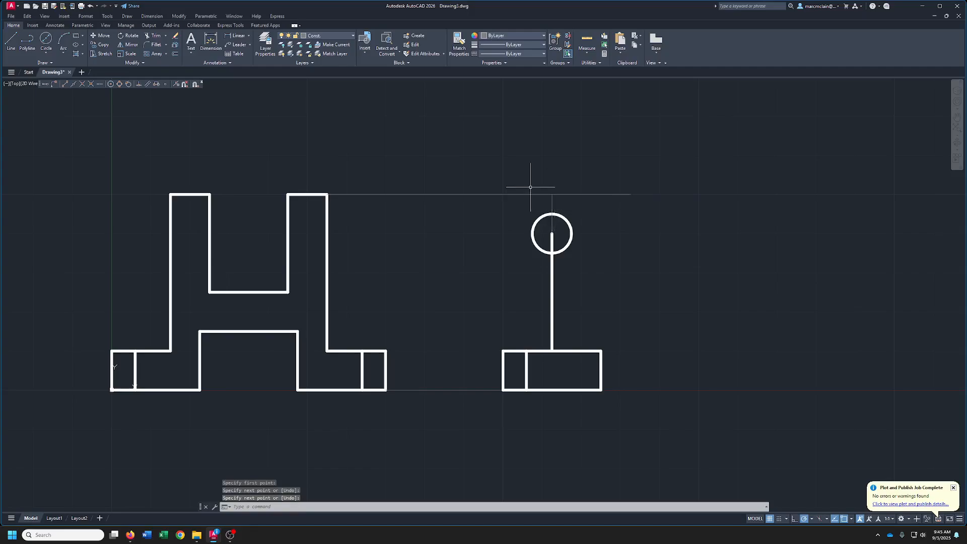
Offset the upper horizontal construction line downward by 1.5
left_click(175, 55)
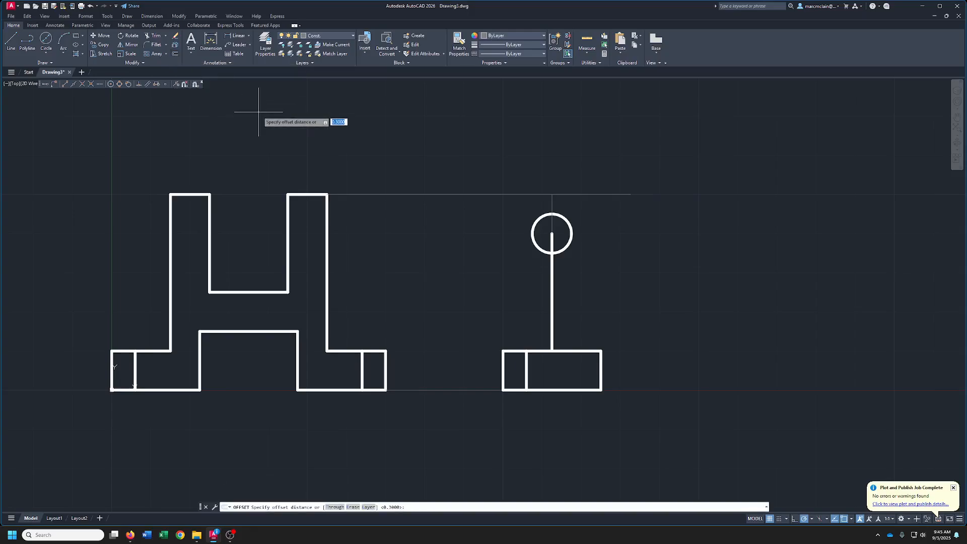
key("Return")
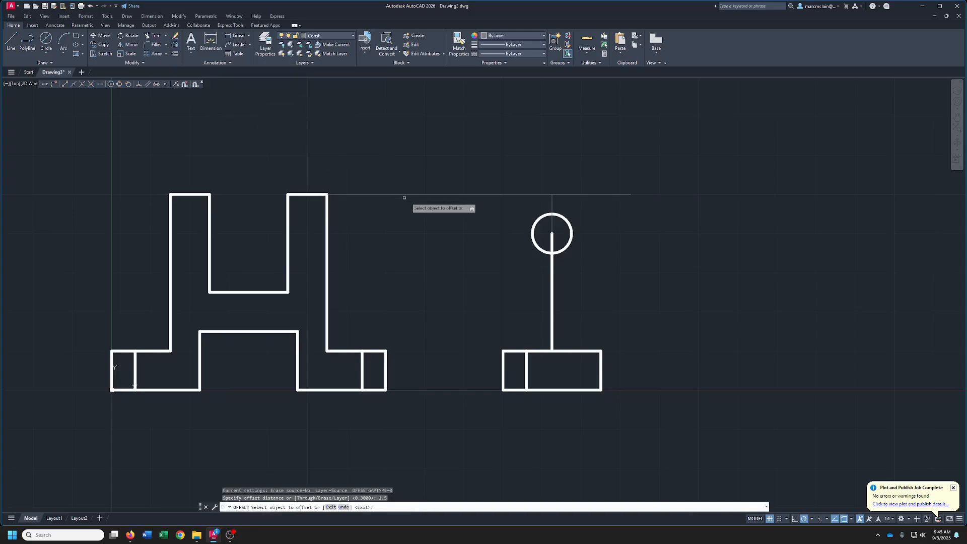
left_click(495, 192)
left_click(501, 254)
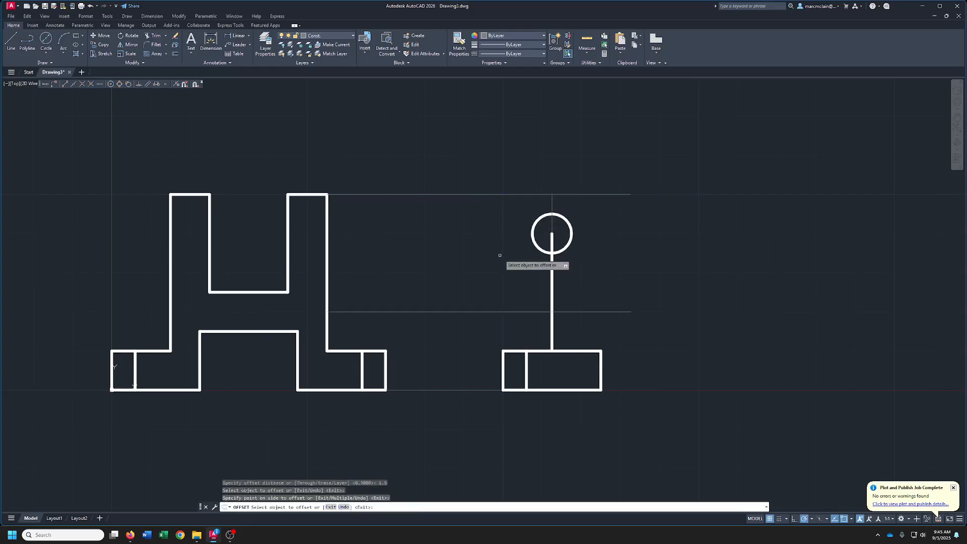
On the ObjectLines layer, draw a 1.5 radius arc over the circle, centred where the offset construction line crosses the vertical line
left_click(330, 35)
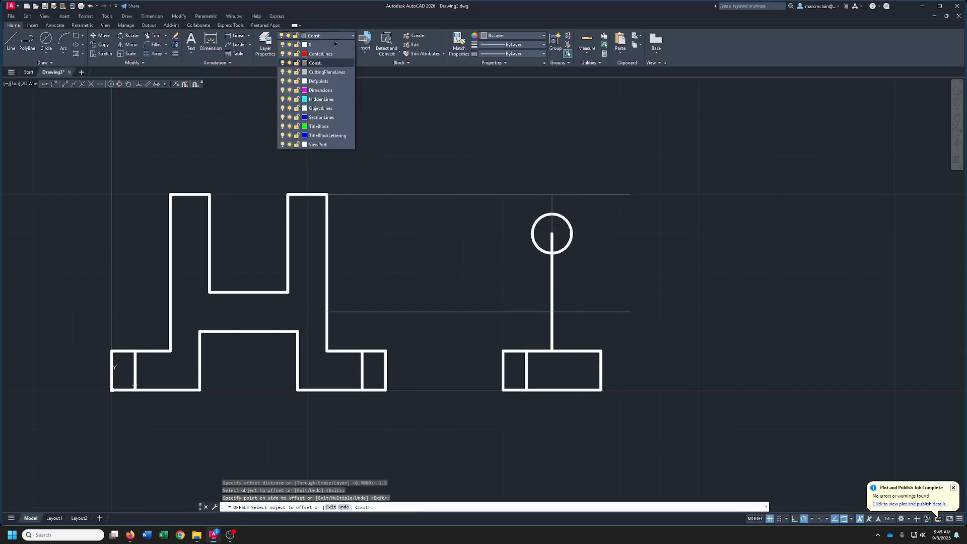
left_click(323, 109)
left_click(63, 53)
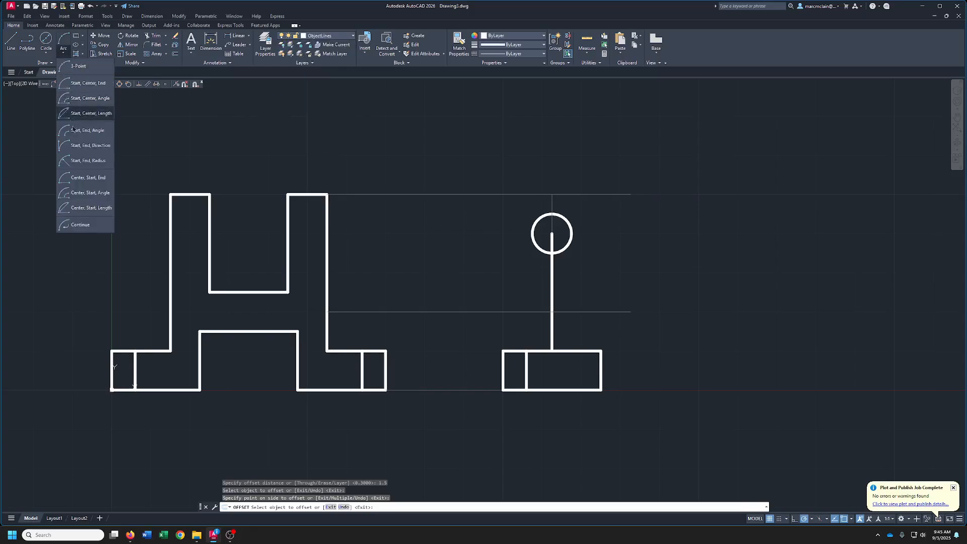
left_click(75, 184)
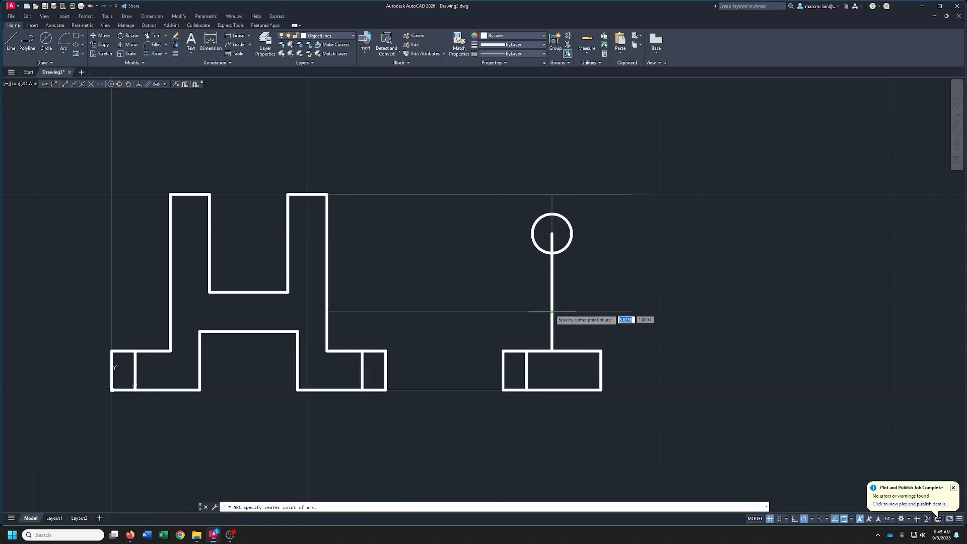
left_click(553, 312)
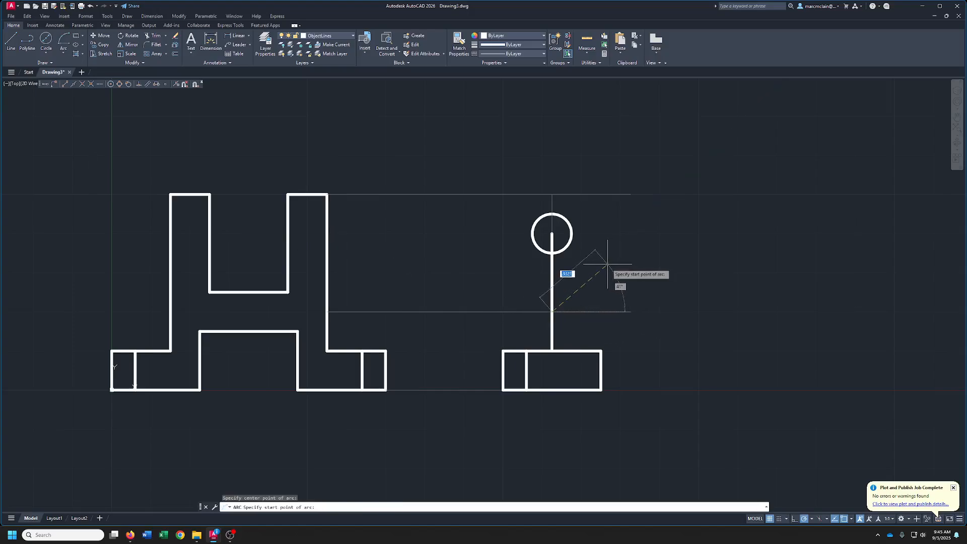
type("1.5")
key("Return")
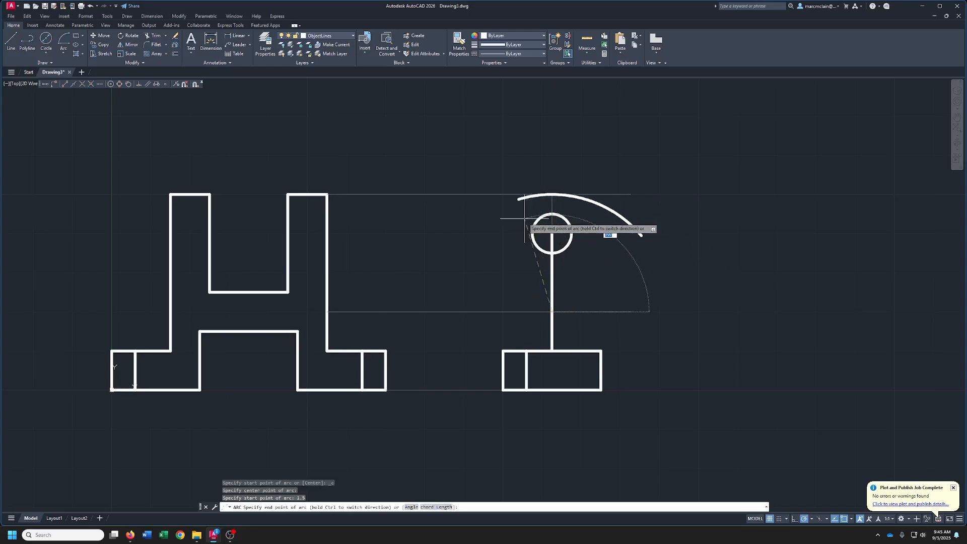
left_click(492, 241)
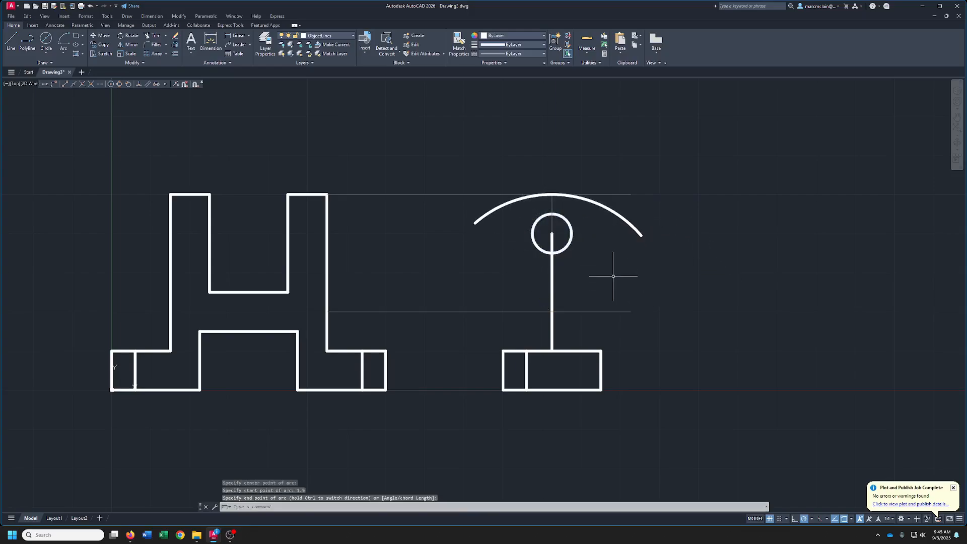
Delete the three horizontal construction lines and the short vertical one above the circle's centre
left_click(499, 288)
left_click(483, 322)
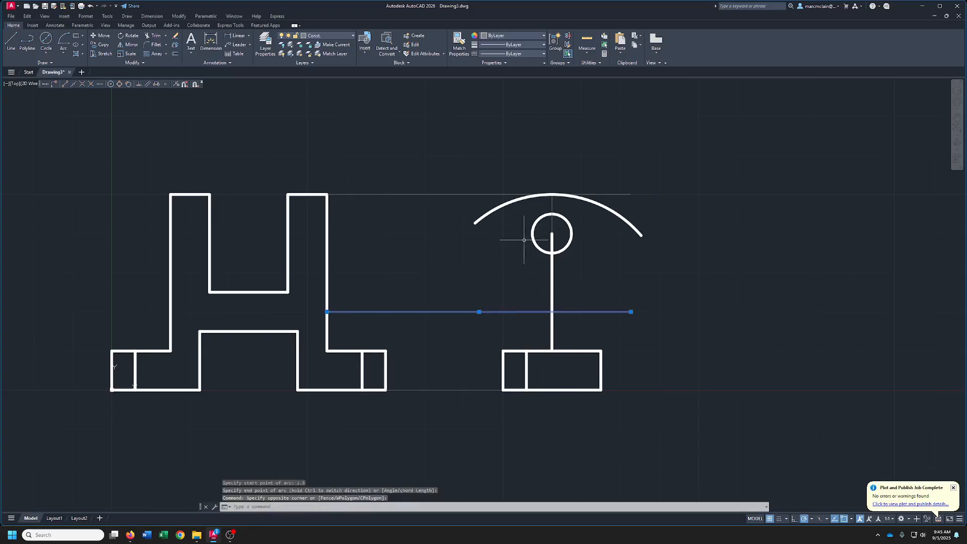
left_click(556, 205)
left_click(544, 204)
left_click(438, 188)
left_click(440, 200)
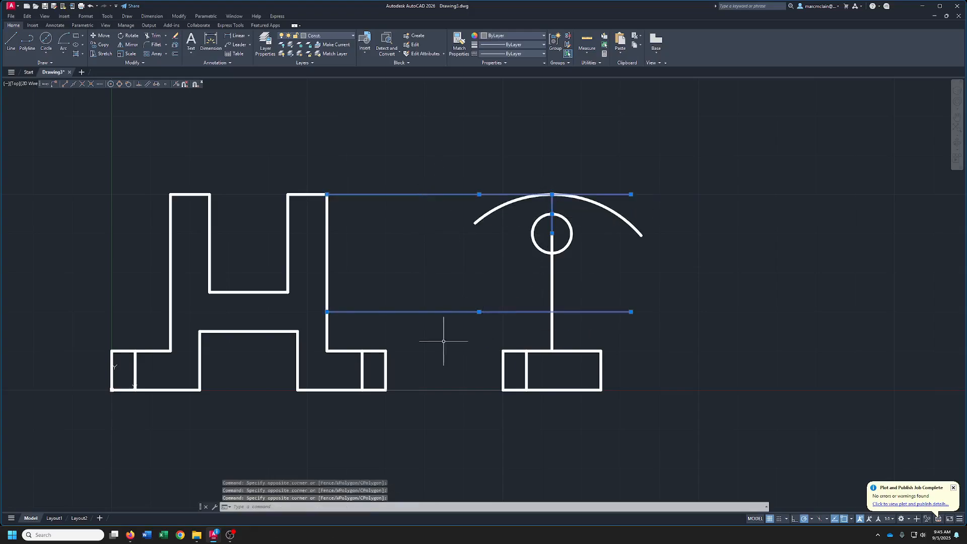
left_click(442, 380)
left_click(443, 395)
key("Delete")
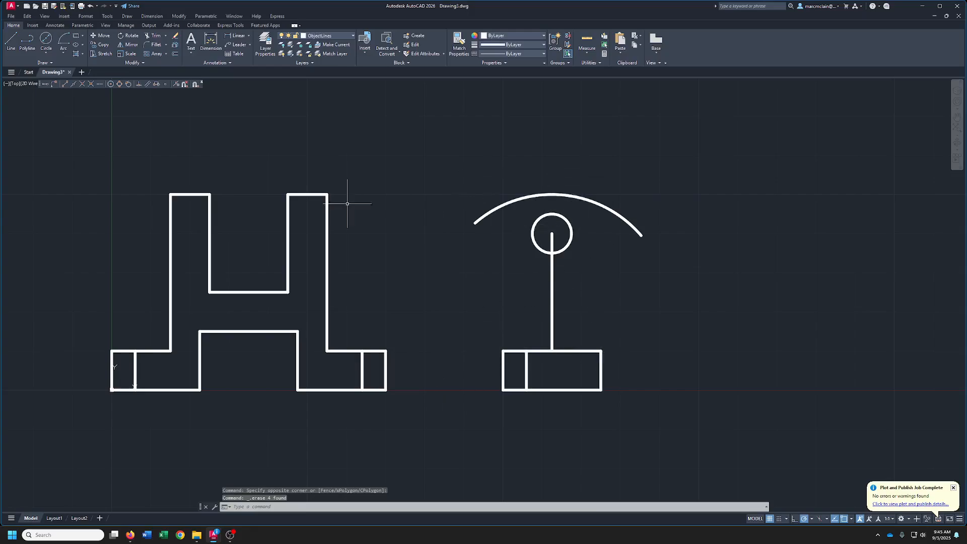
Extend the side rectangle's two outer vertical edges up to the arc
left_click(166, 36)
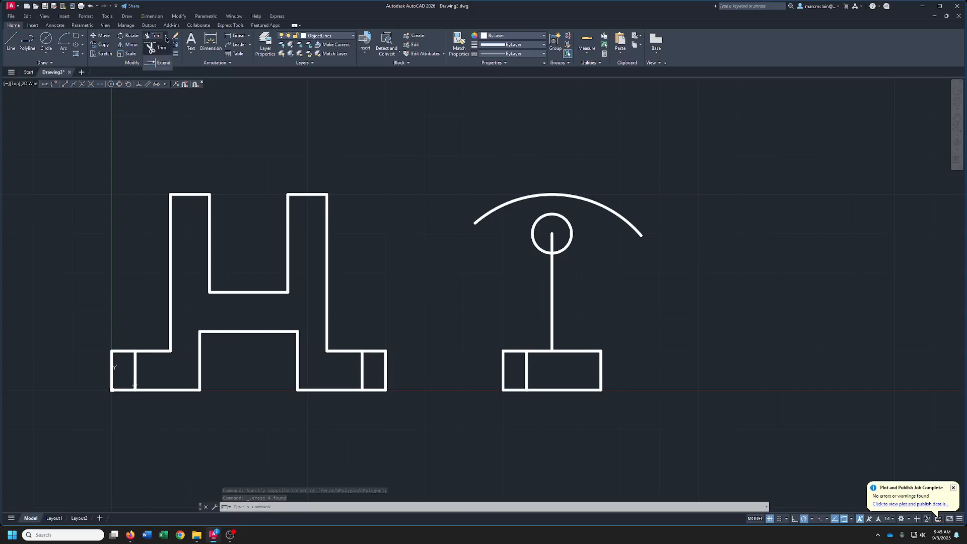
left_click(154, 59)
mouse_move(491, 351)
left_mouse_down()
mouse_move(519, 365)
mouse_move(627, 367)
left_mouse_up()
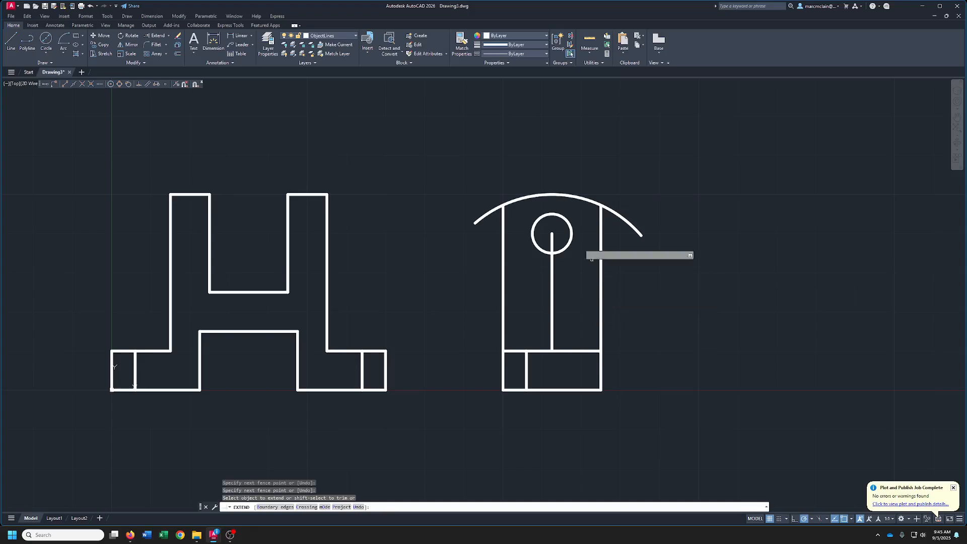
Trim both arc ends that overhang the side view's outer vertical edges
left_click(169, 36)
left_click(155, 47)
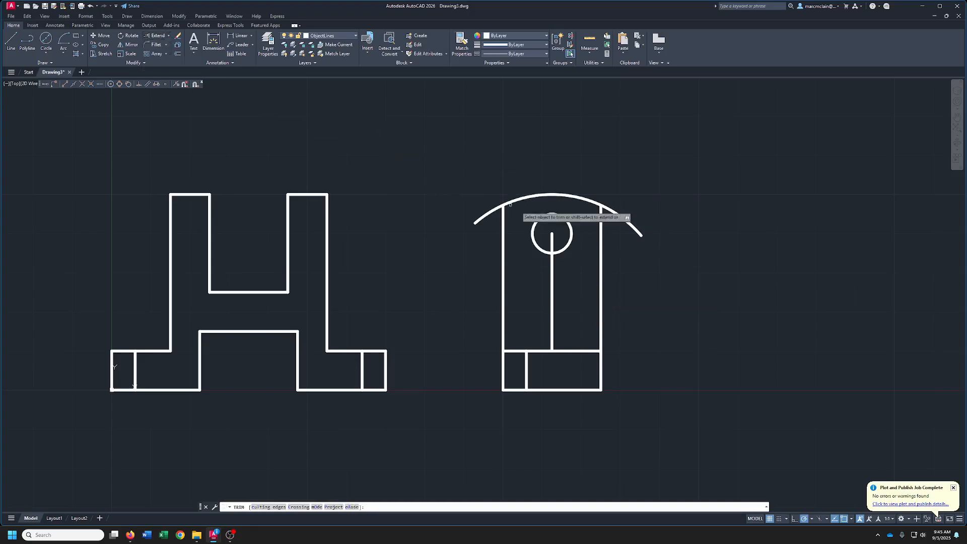
left_click_drag(486, 228, 481, 195)
left_click_drag(616, 195, 627, 247)
right_click(579, 283)
left_click(592, 289)
Delete the vertical line running from the base rectangle to the circle's centre in the side view
left_click(575, 289)
left_click(545, 305)
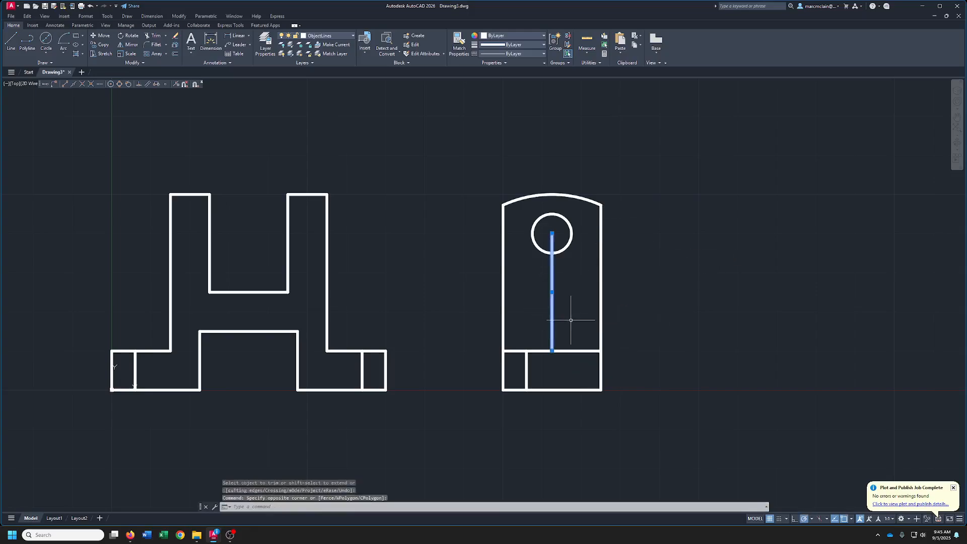
key("Delete")
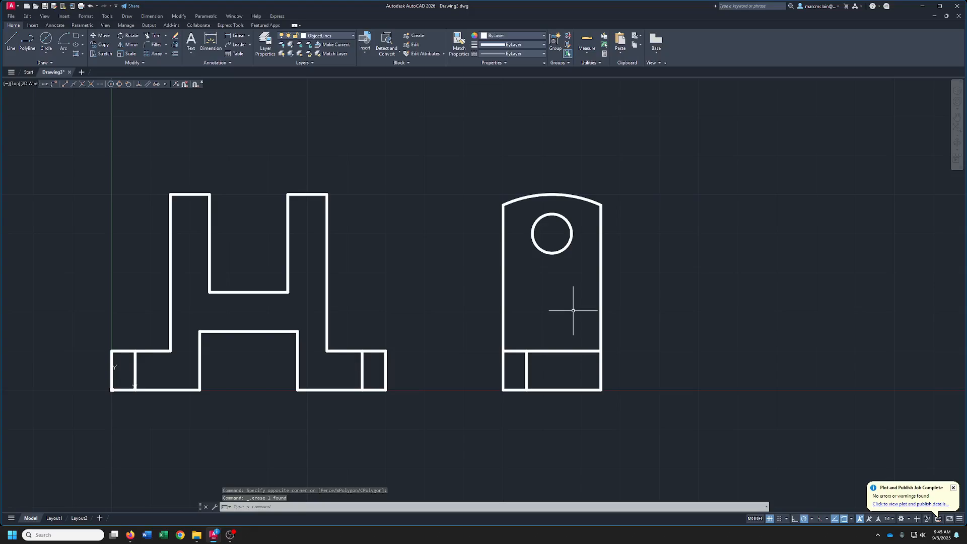
Make CenterLines the current layer
middle_click_drag(471, 312, 630, 344)
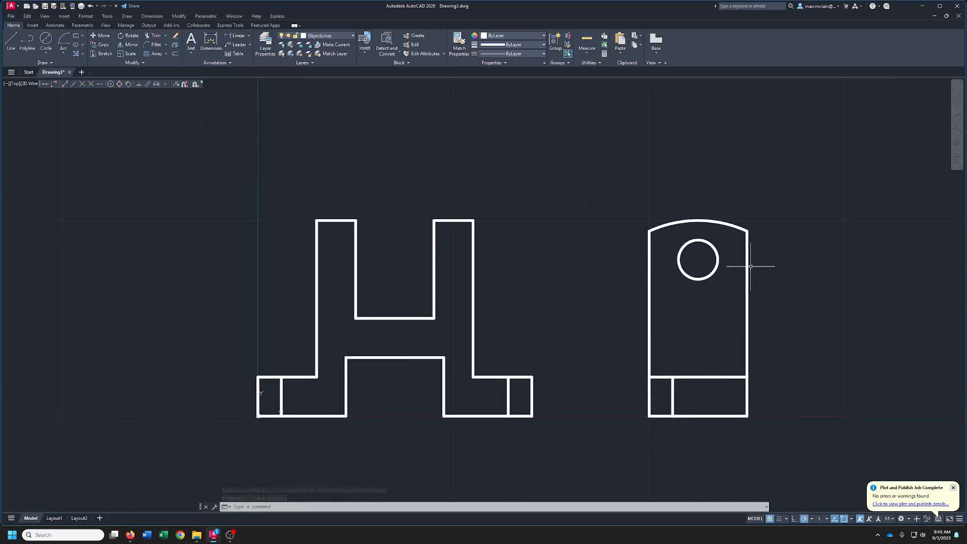
left_click(323, 36)
left_click(325, 54)
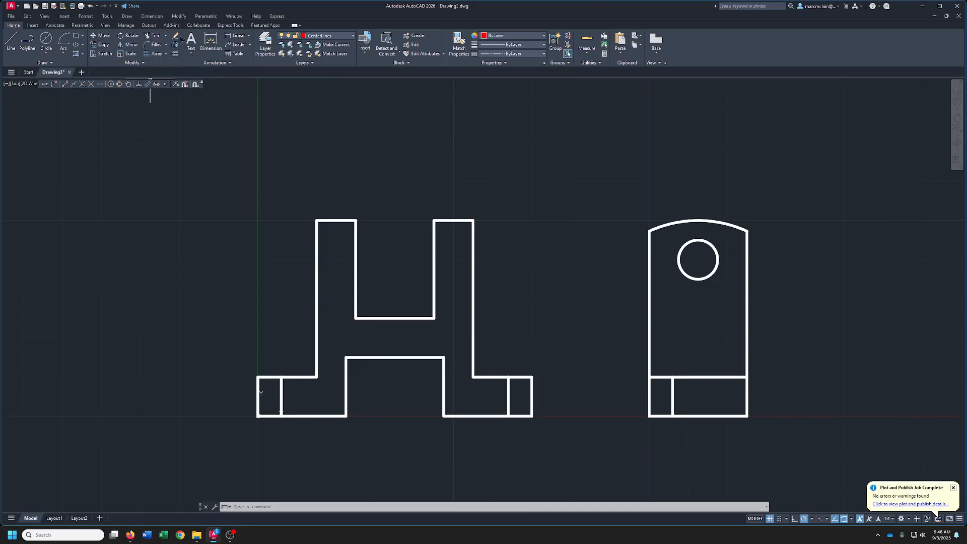
left_click(157, 17)
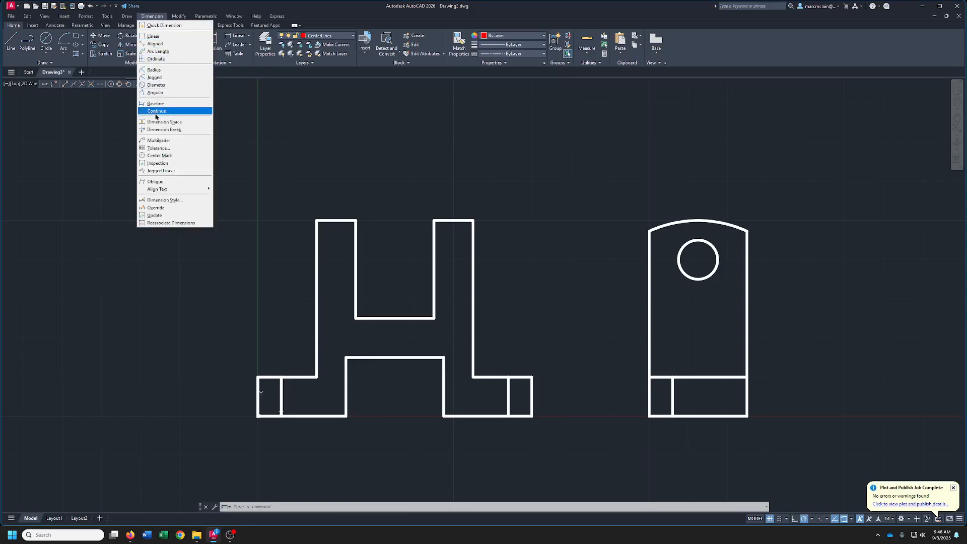
left_click(158, 148)
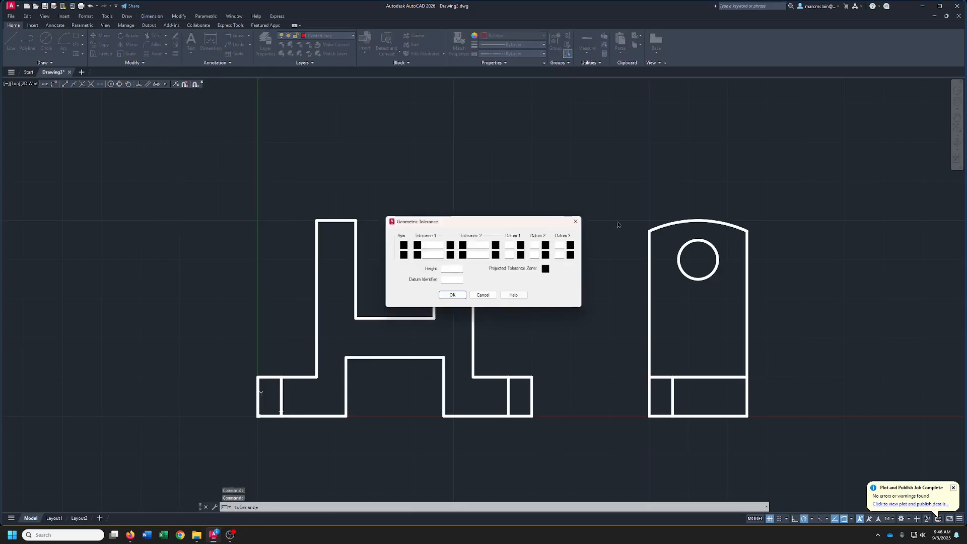
left_click(573, 221)
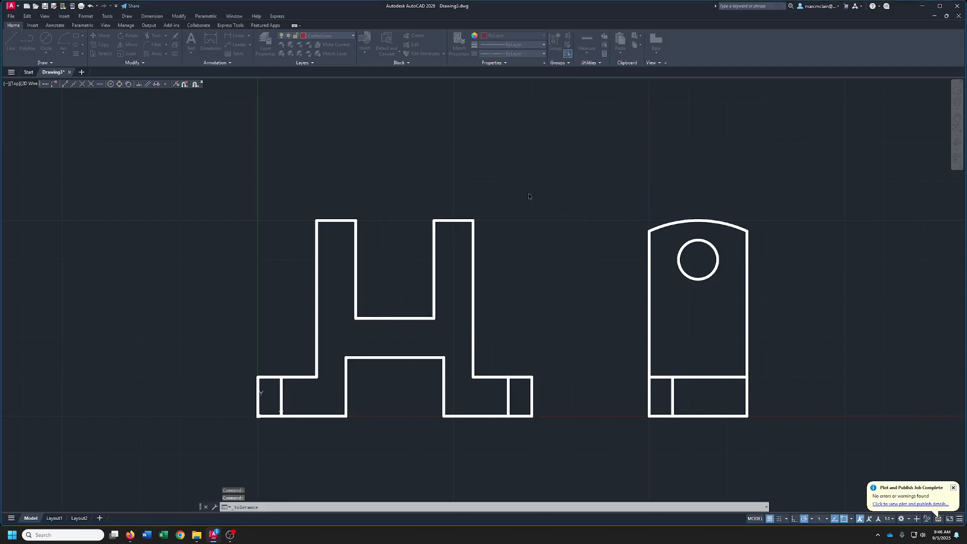
Add a center mark to the circle in the side view
left_click(158, 19)
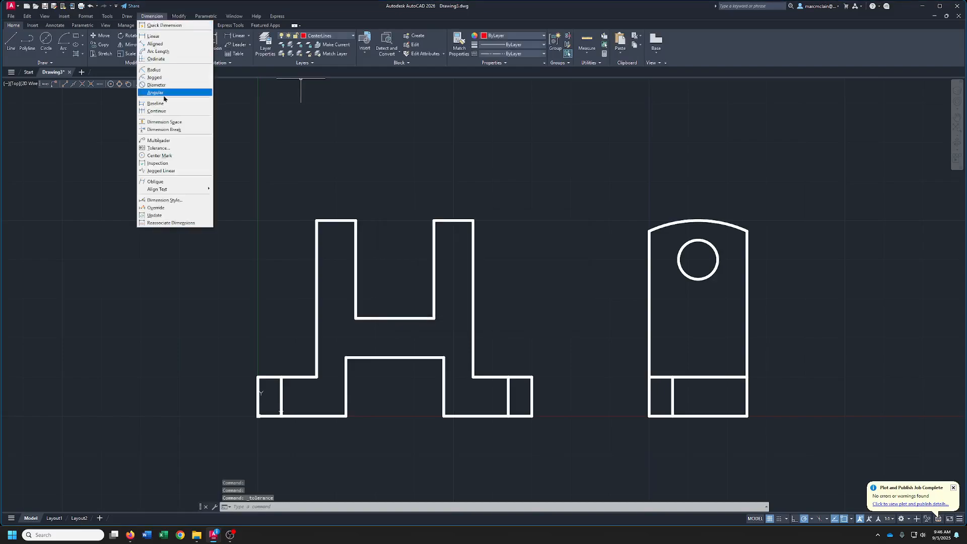
left_click(160, 156)
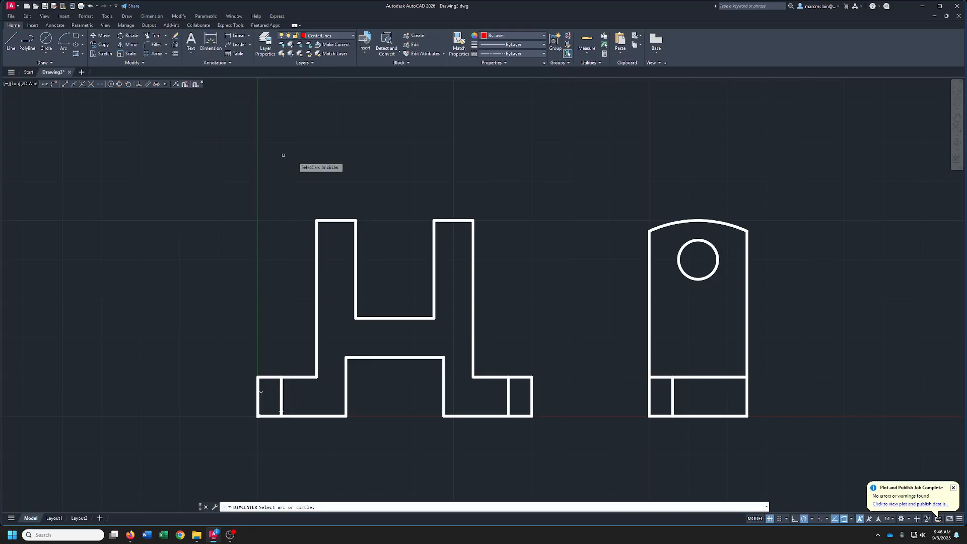
left_click(685, 246)
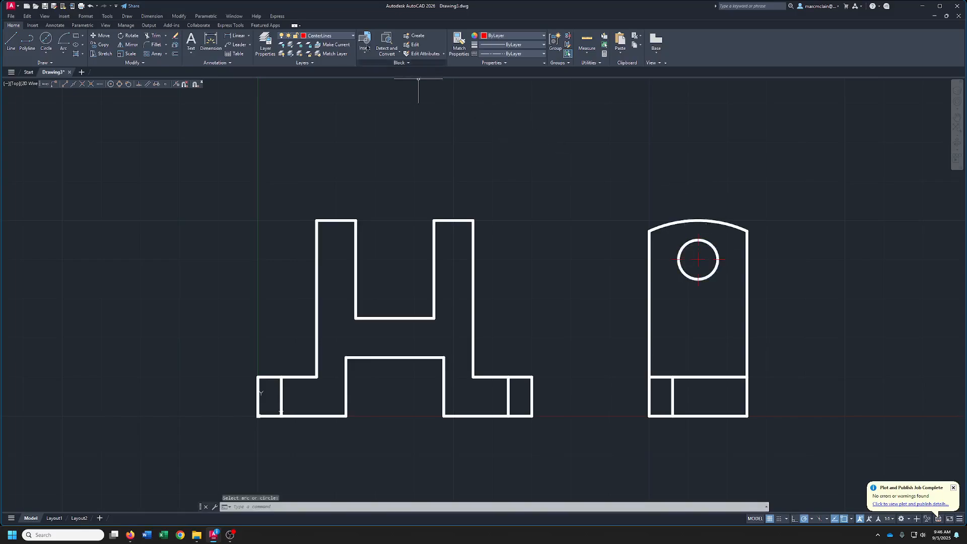
On the HiddenLines layer, draw a horizontal line between the front view uprights' outer edges, level with the top of the side view's circle
left_click(347, 40)
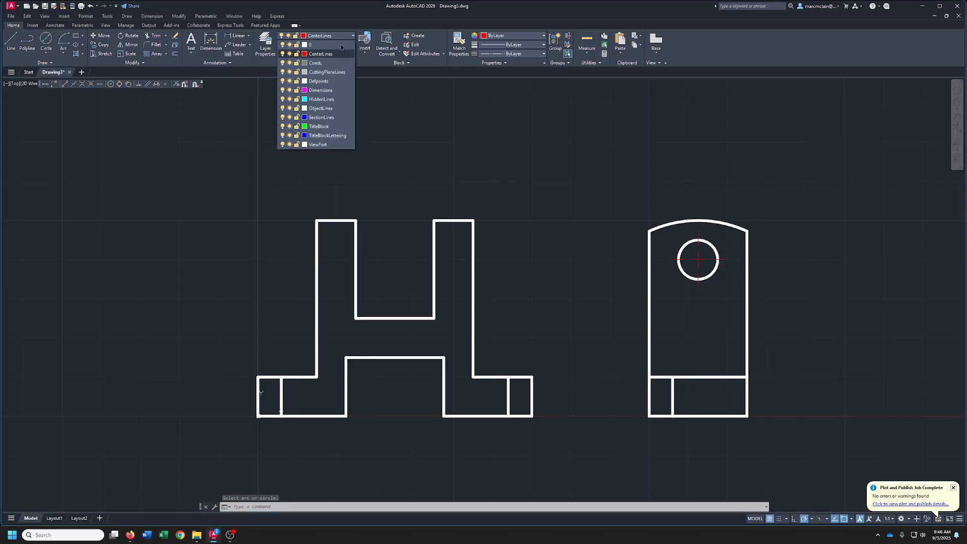
left_click(322, 99)
left_click(11, 40)
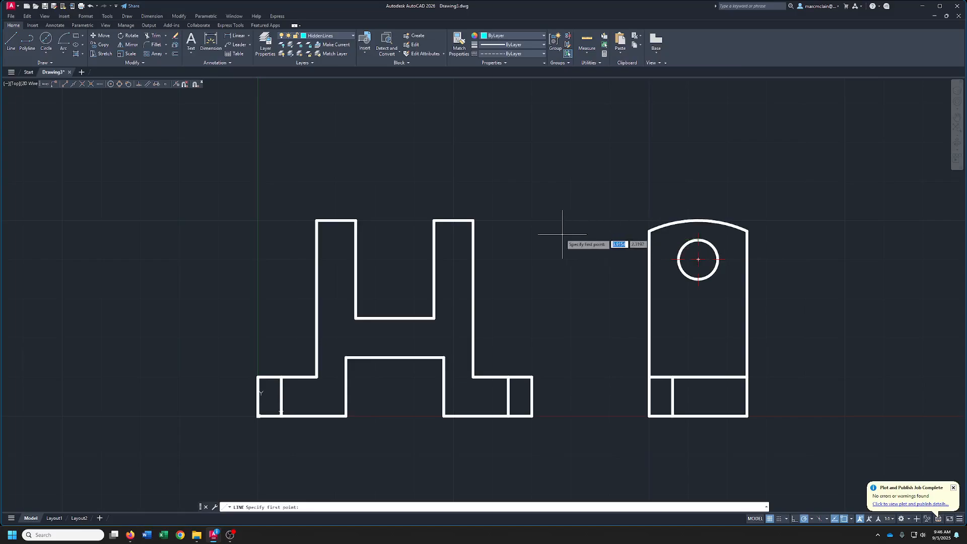
left_click(473, 240)
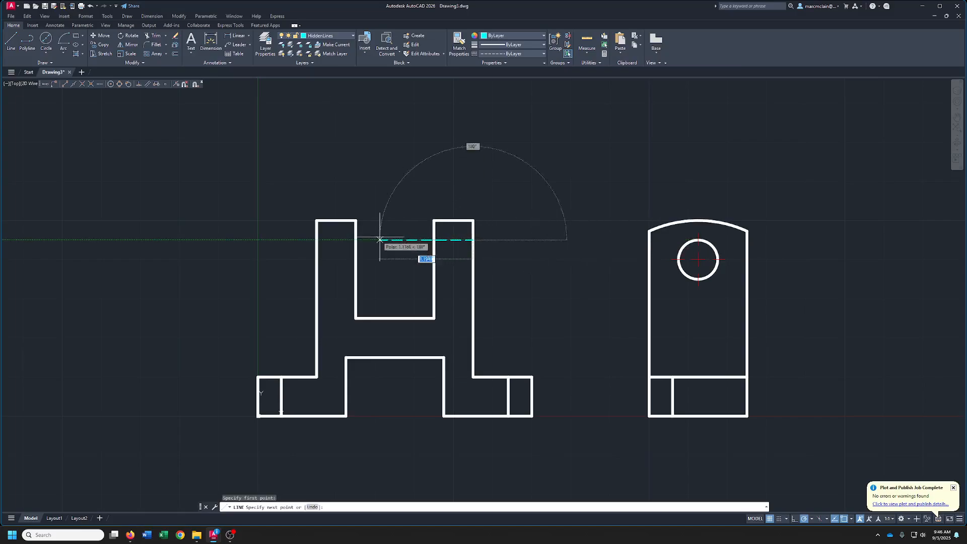
left_click(317, 240)
right_click(316, 240)
left_click(327, 245)
Offset the horizontal hidden line 0.5 downward in the front view
left_click(396, 233)
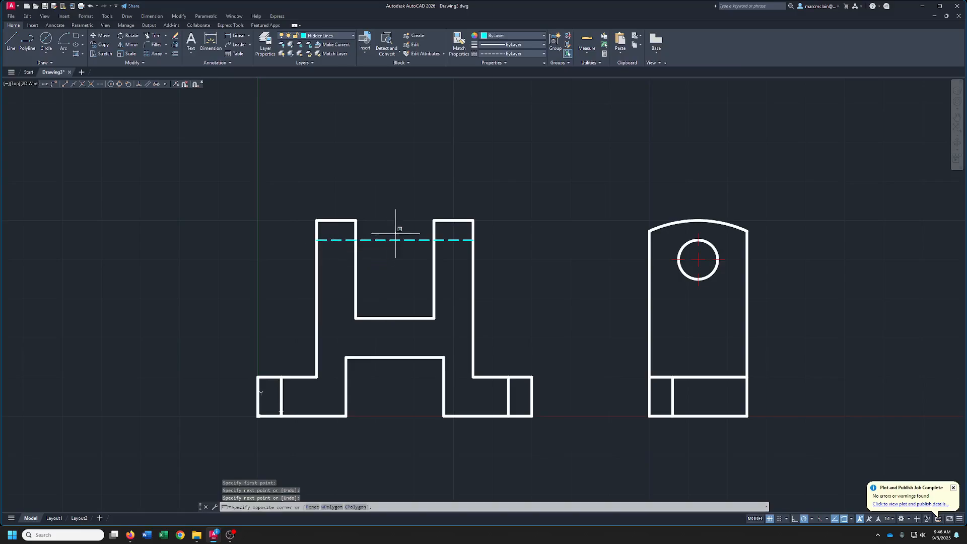
left_click(390, 257)
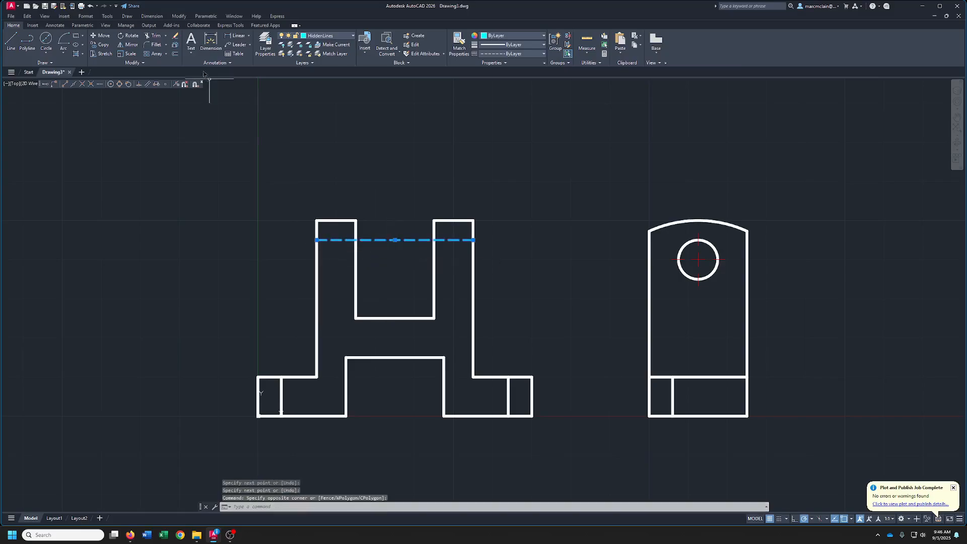
left_click(176, 55)
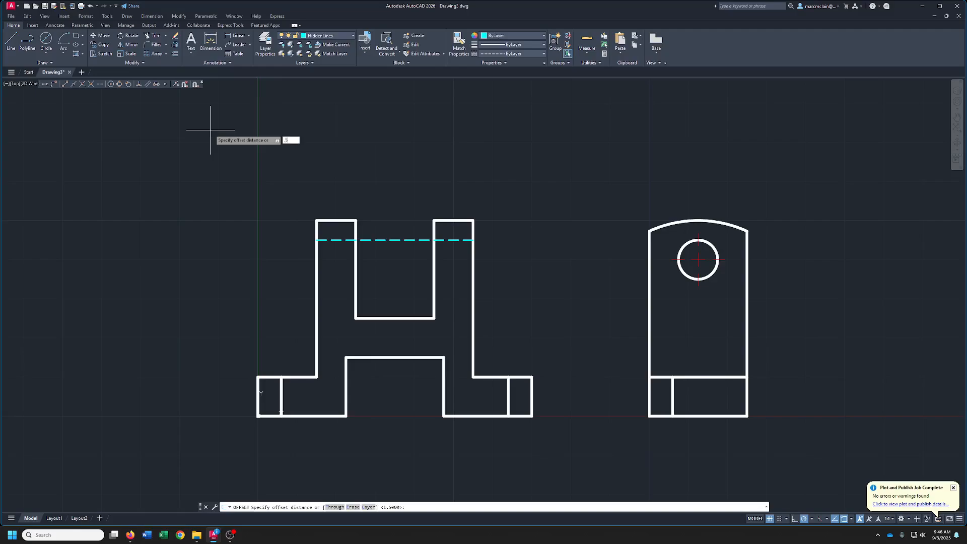
type(".5")
key("Return")
left_click(333, 240)
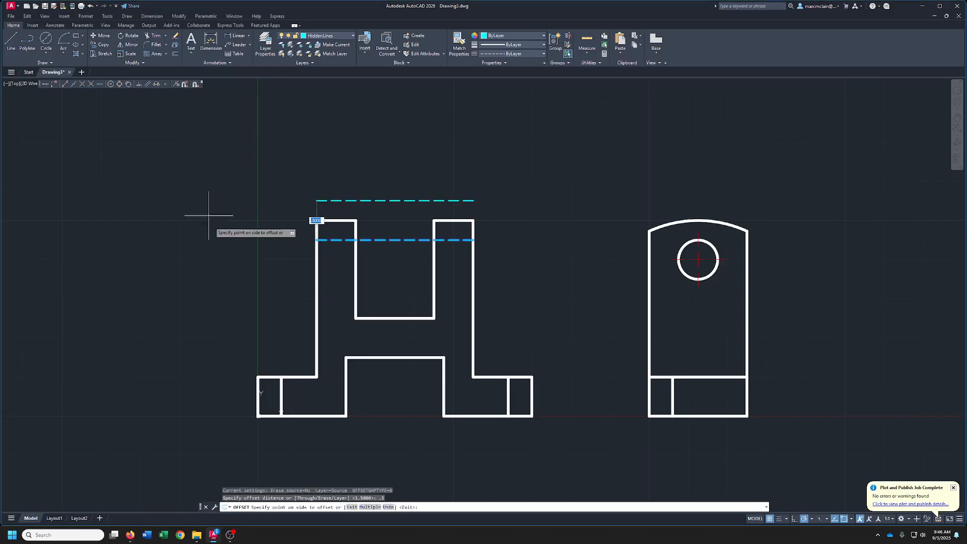
left_click(212, 287)
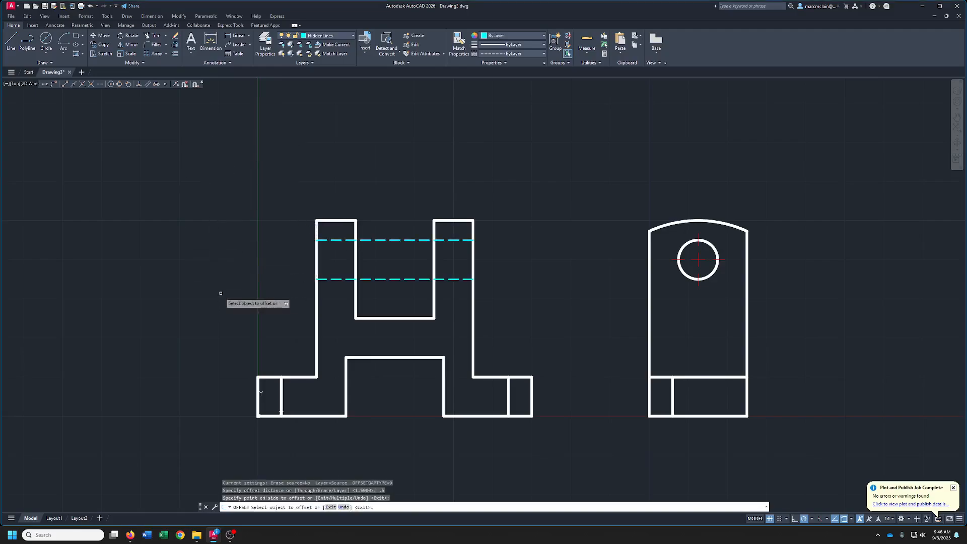
Trim both hidden lines where they cross the open gap between the two uprights
left_click(155, 36)
left_click_drag(400, 219, 401, 286)
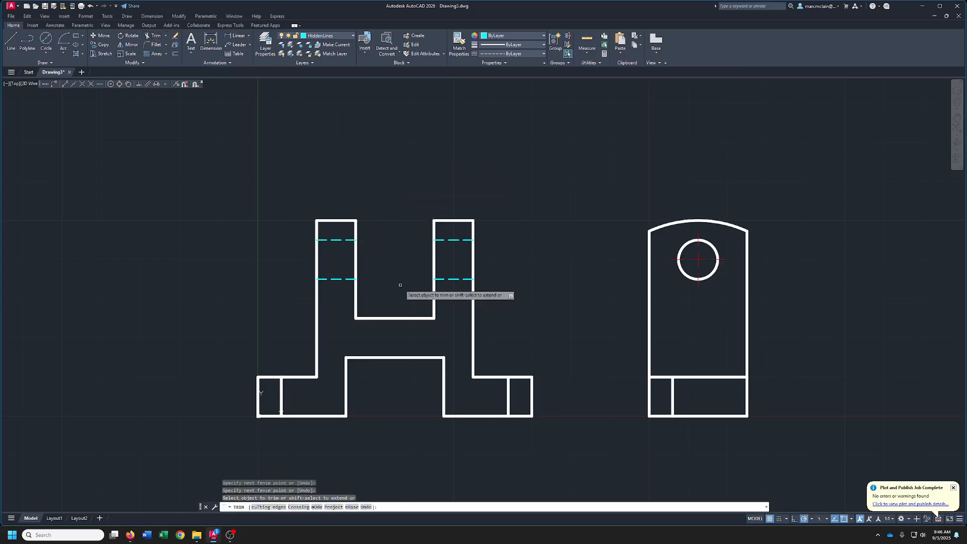
right_click(397, 196)
left_click(410, 200)
On the Const. layer, draw a 1.5 vertical line upward from the left upright's top outer corner
scroll(531, 194, "down", 2)
mouse_move(531, 195)
middle_mouse_down()
mouse_move(489, 205)
mouse_move(494, 198)
mouse_move(488, 259)
middle_mouse_up()
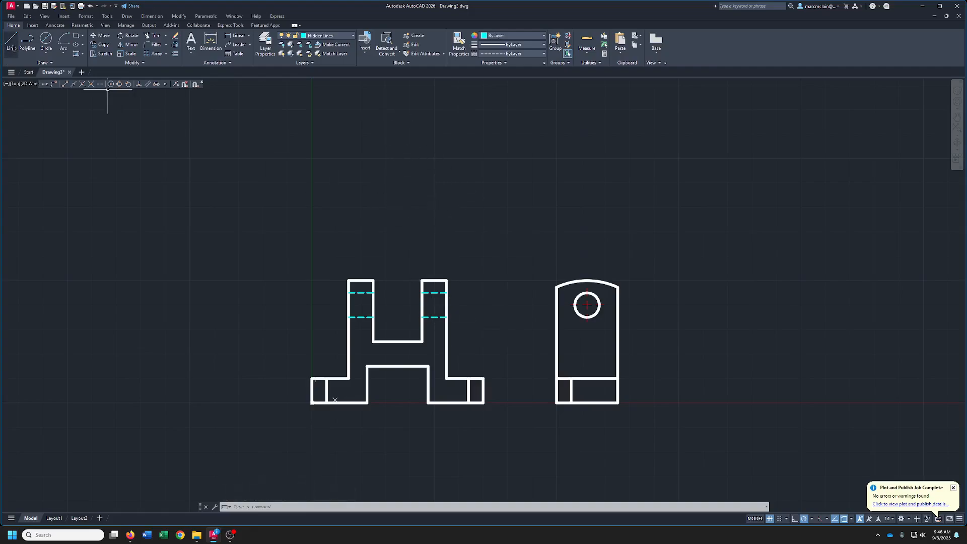
left_click(346, 36)
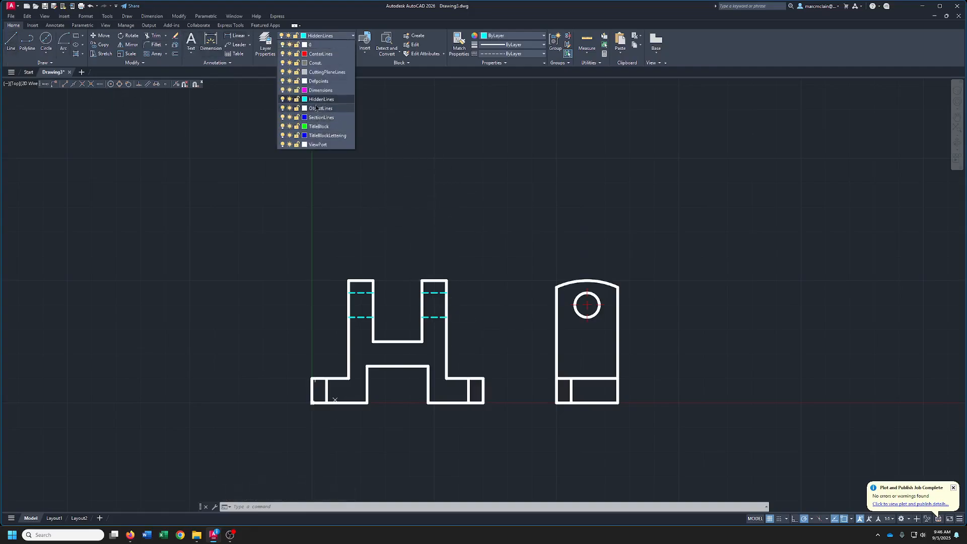
left_click(315, 62)
left_click(11, 40)
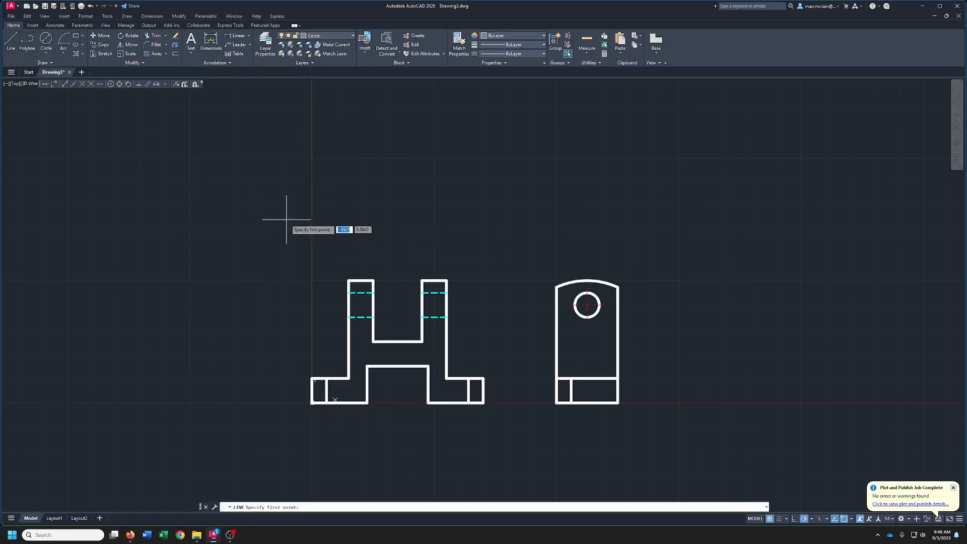
left_click(349, 280)
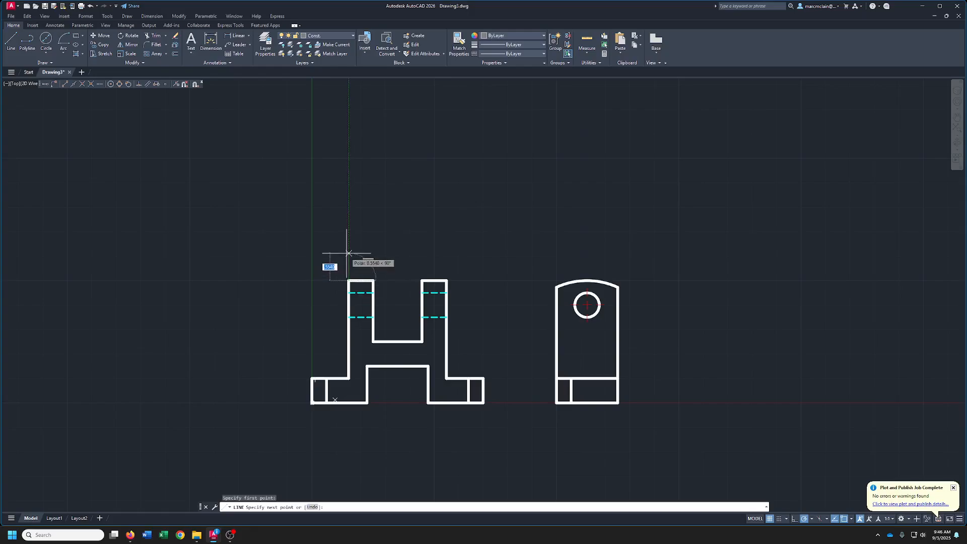
type("1.5")
key("Return")
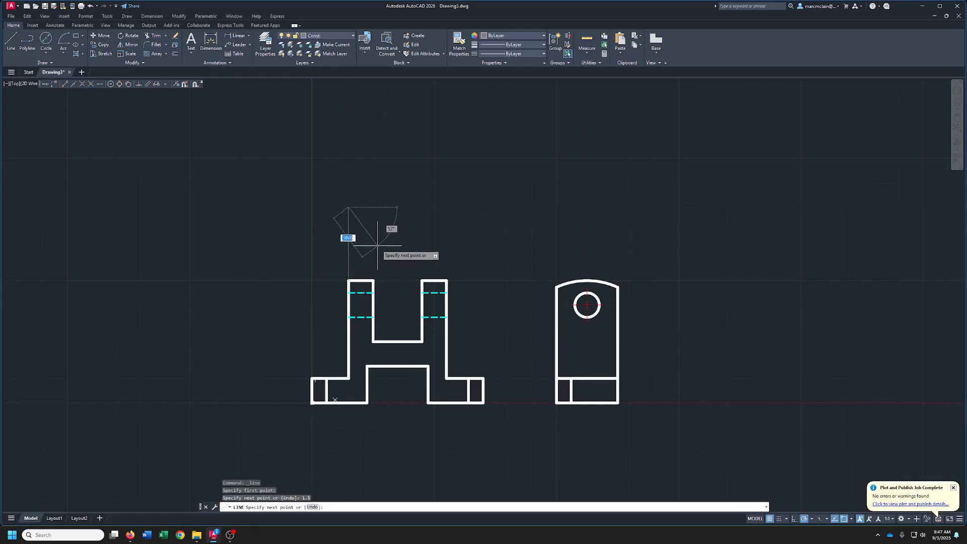
right_click(437, 206)
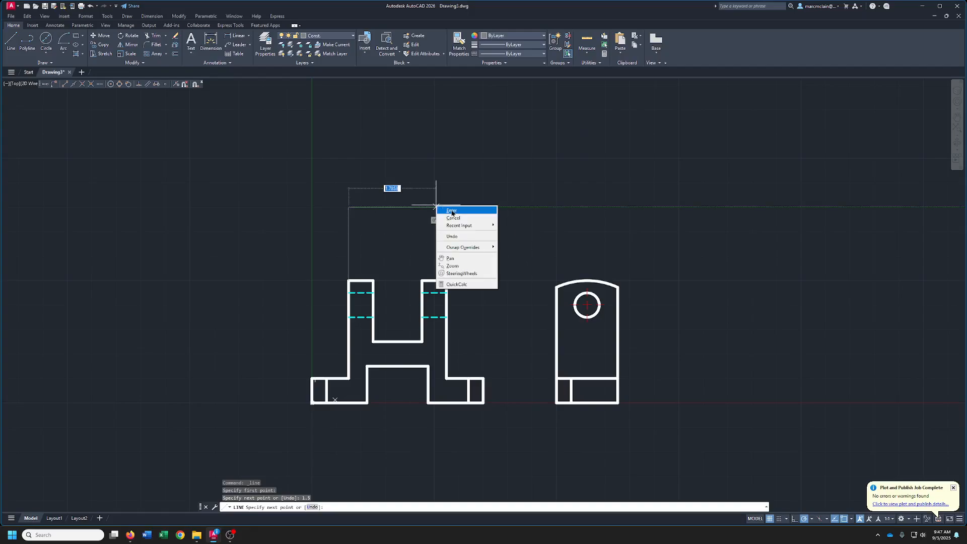
left_click(454, 210)
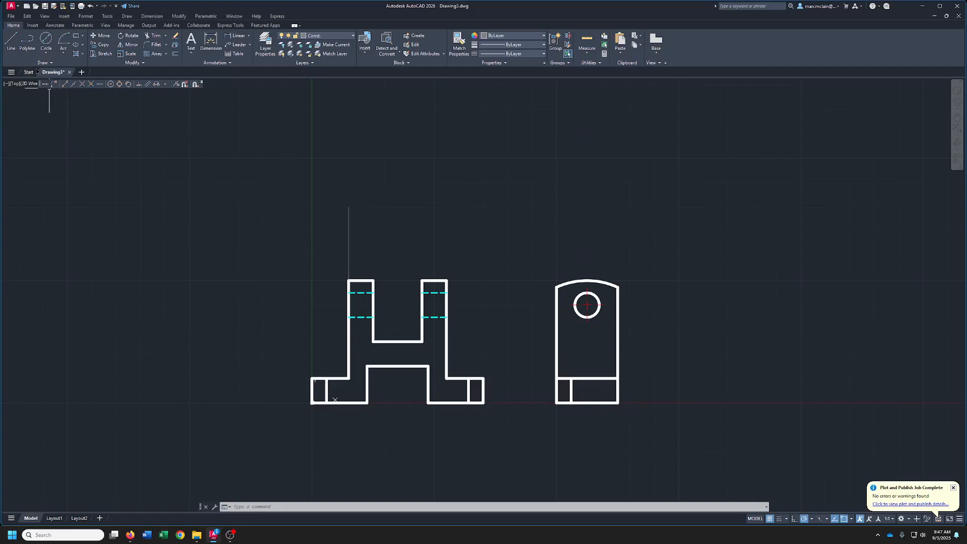
Draw a vertical construction line from the base's upper left corner up to the level of the other construction line's top end
left_click(11, 40)
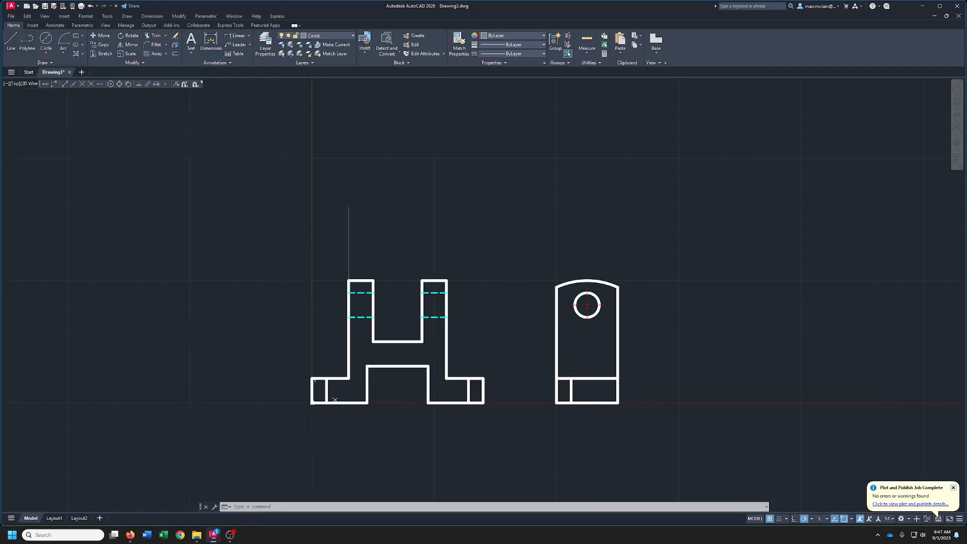
left_click(311, 378)
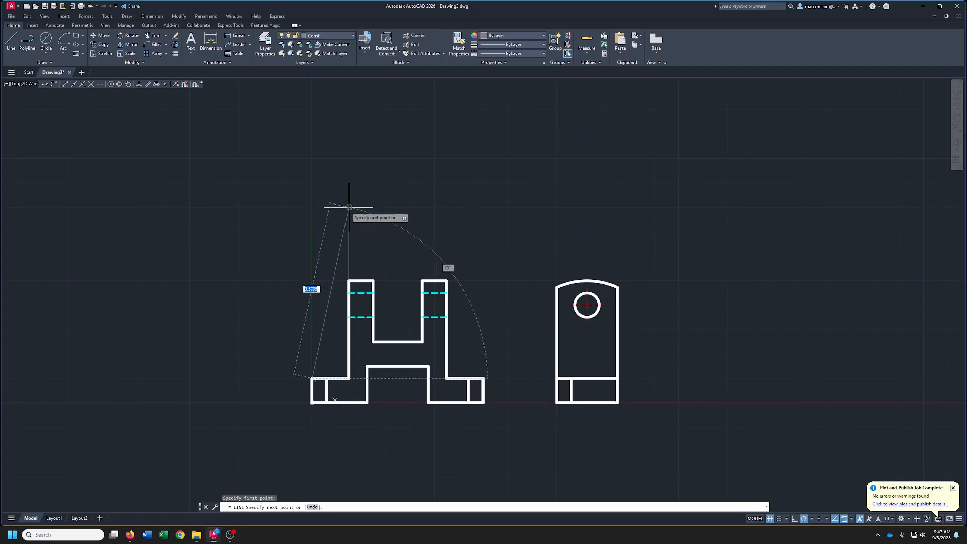
left_click(312, 207)
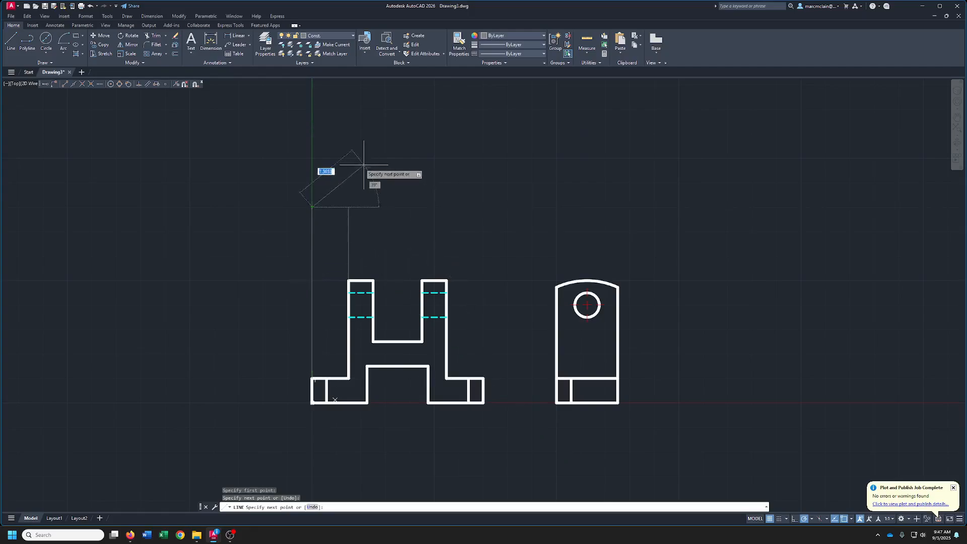
key("Escape")
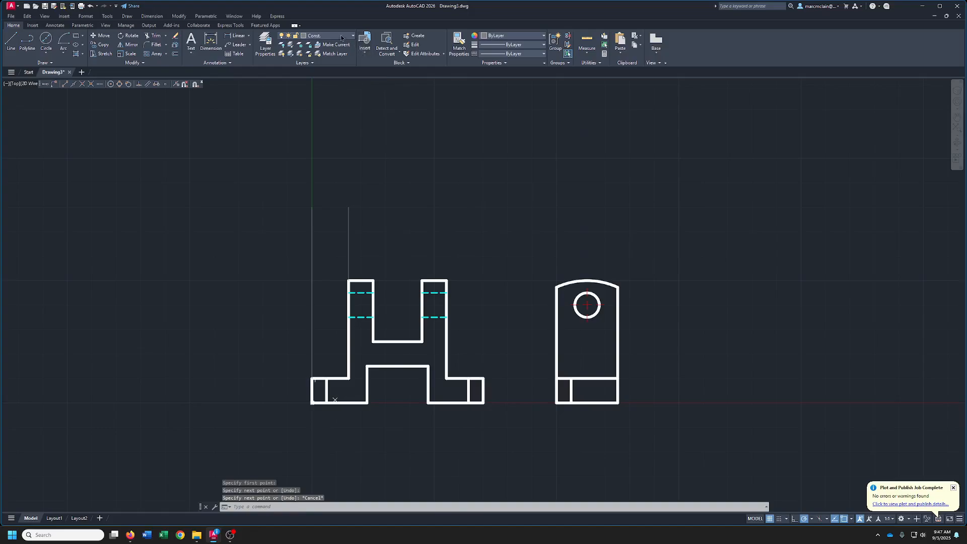
On the ObjectLines layer, draw a 3.5 by 1.25 rectangle above the front view, starting at the left construction line's top end
left_click(341, 38)
left_click(317, 85)
left_click(76, 36)
left_click(312, 207)
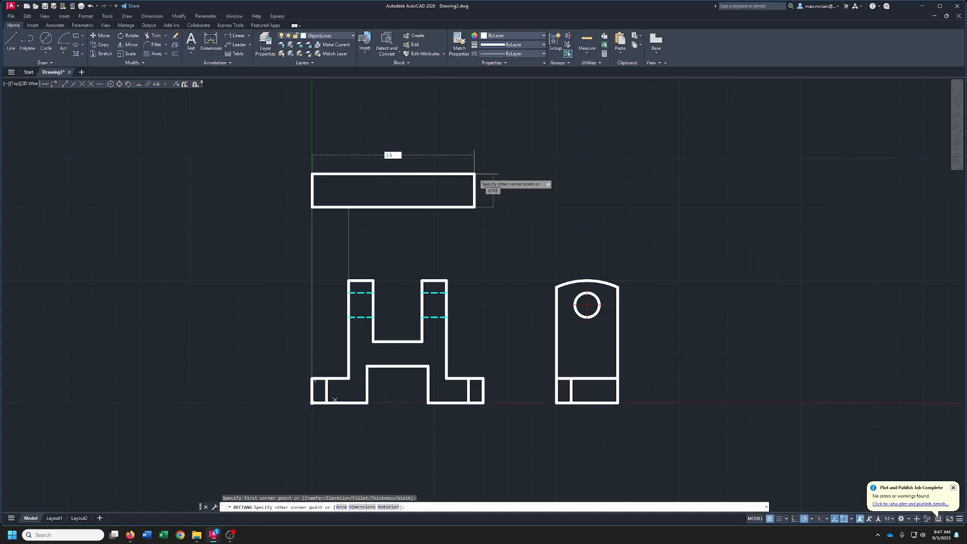
key("Tab")
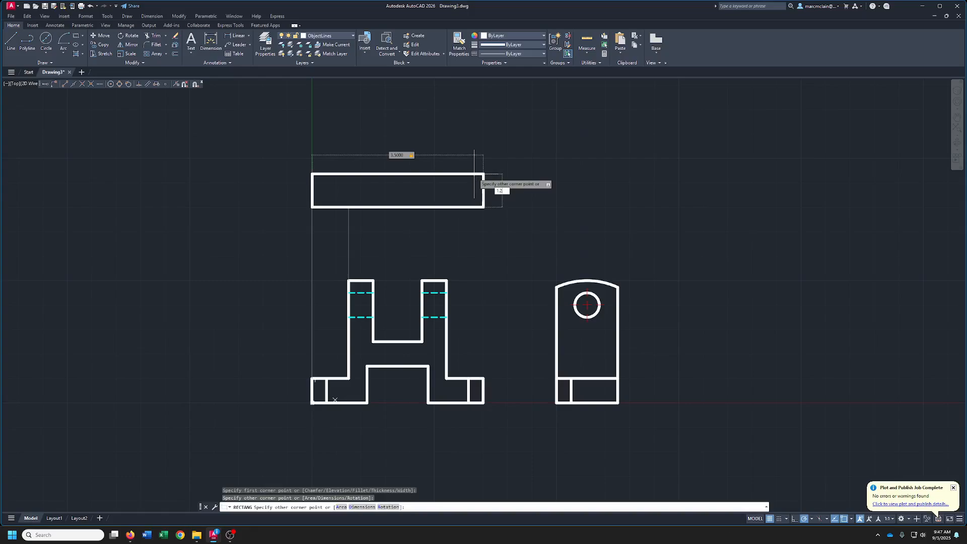
key("Return")
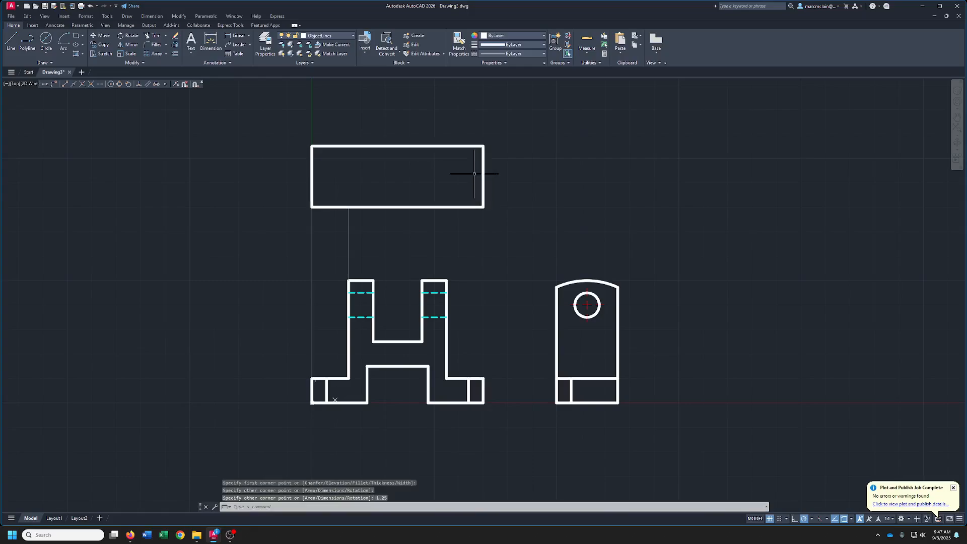
Explode the top view rectangle into separate lines
left_click(326, 184)
left_click(285, 188)
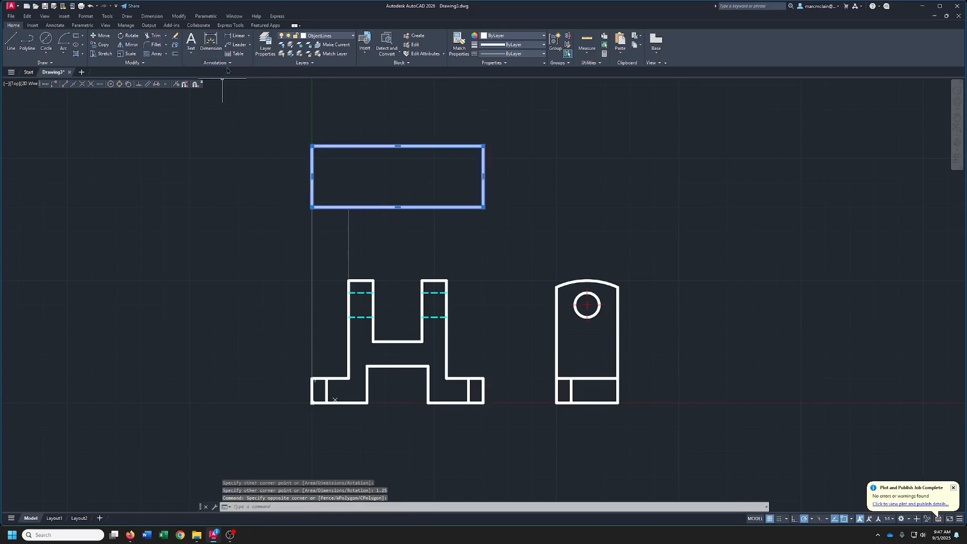
left_click(175, 46)
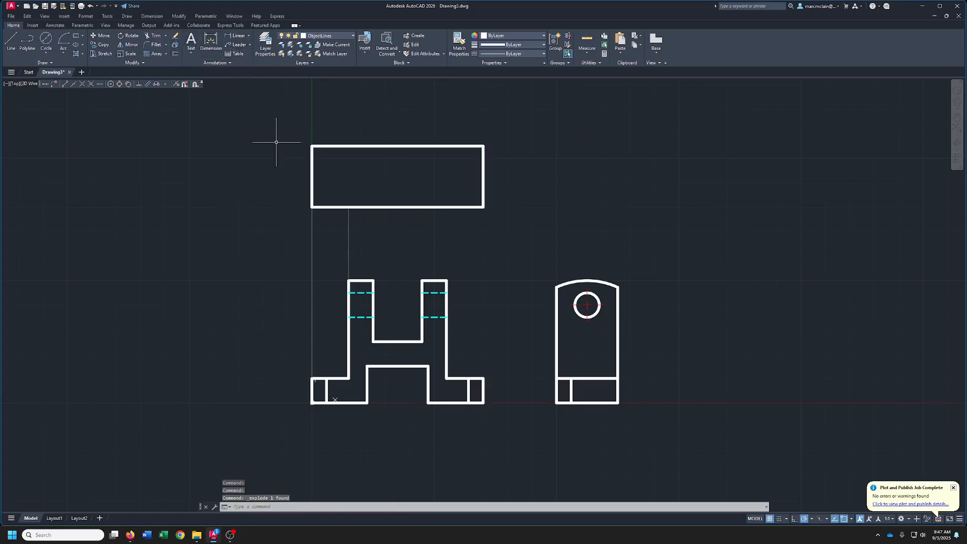
Copy the top view's left edge onto the four vertical edges of the front view's two uprights
left_click(329, 172)
left_click(292, 186)
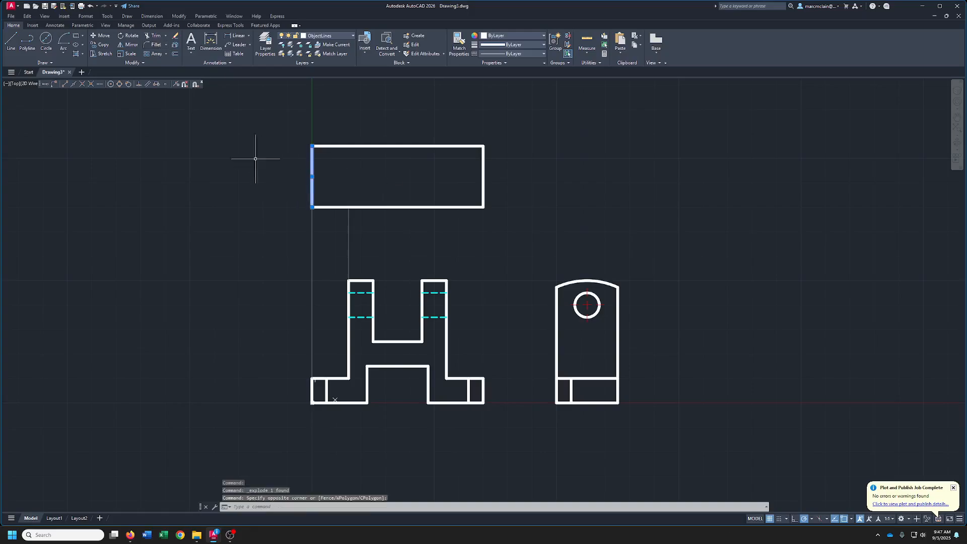
left_click(103, 46)
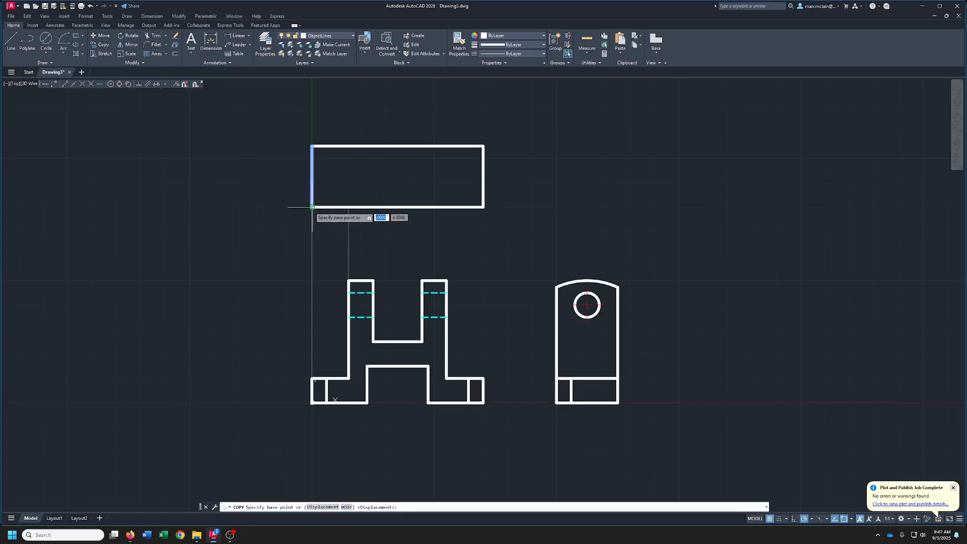
left_click(313, 281)
left_click(348, 281)
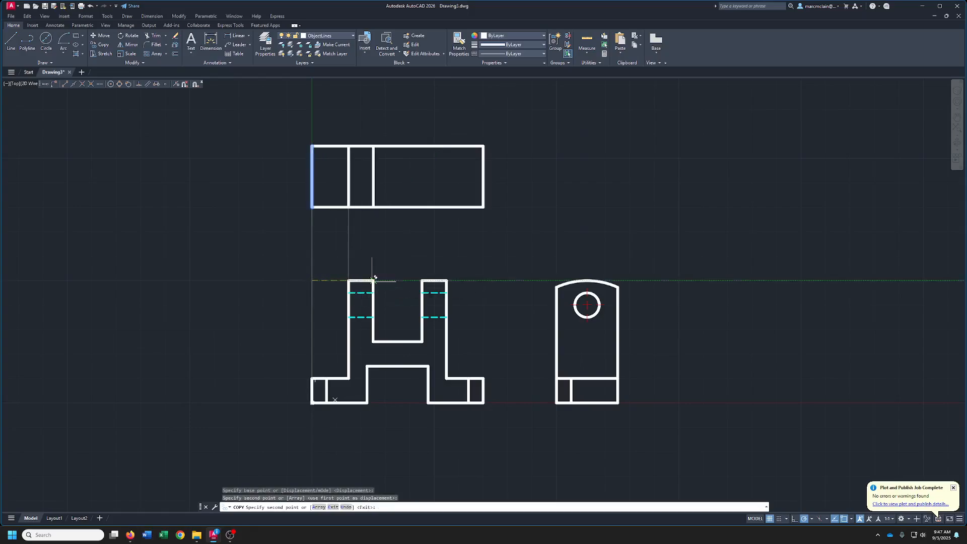
left_click(373, 280)
left_click(423, 281)
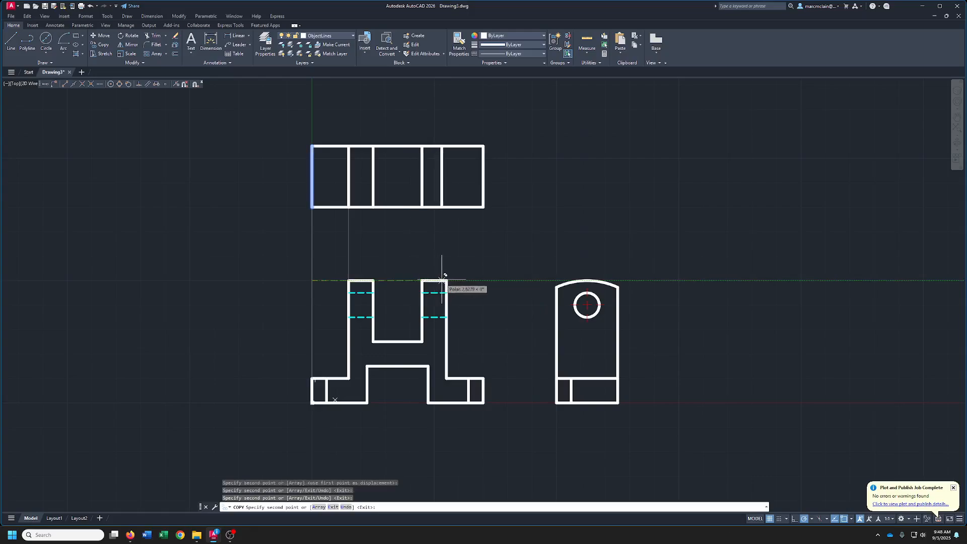
left_click(447, 280)
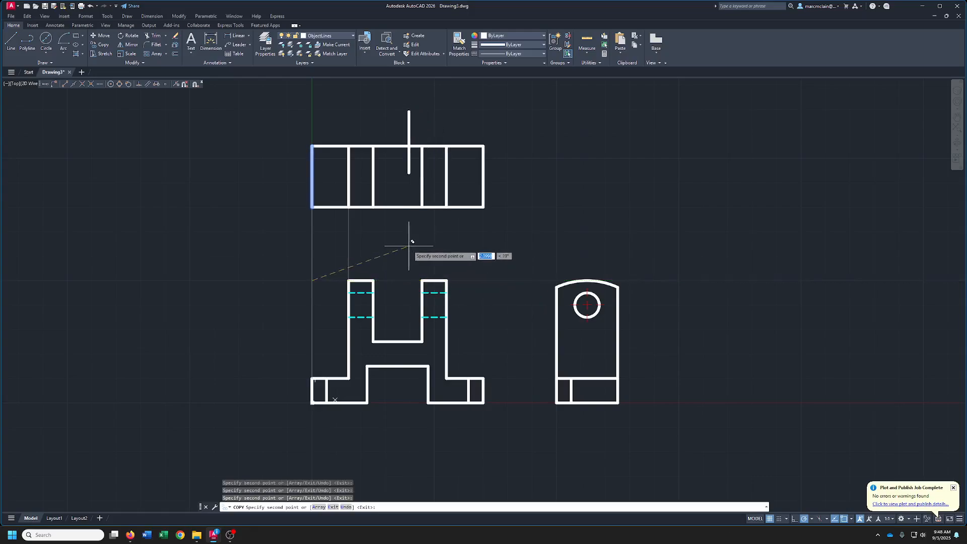
key("Escape")
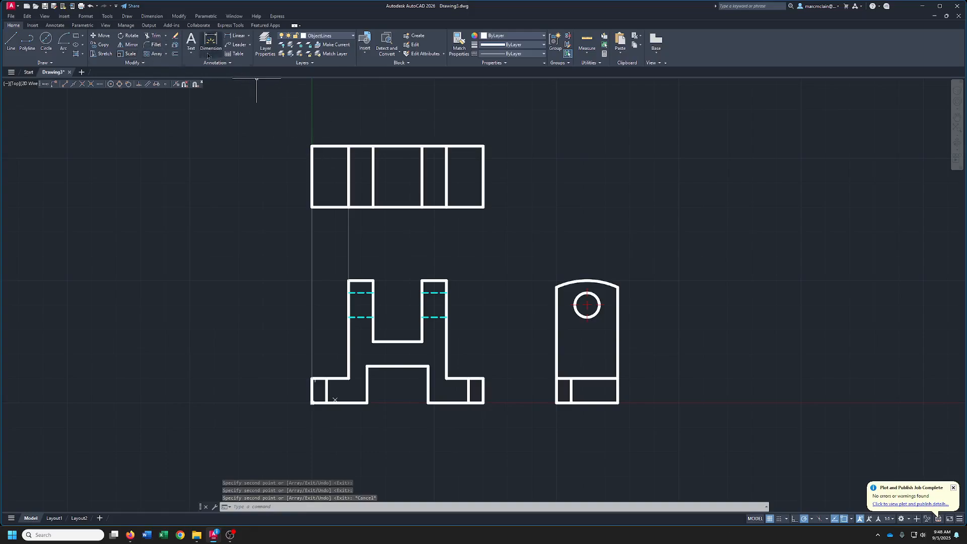
Offset the top view's upper edge 0.625 down into the rectangle
left_click(176, 54)
type(".")
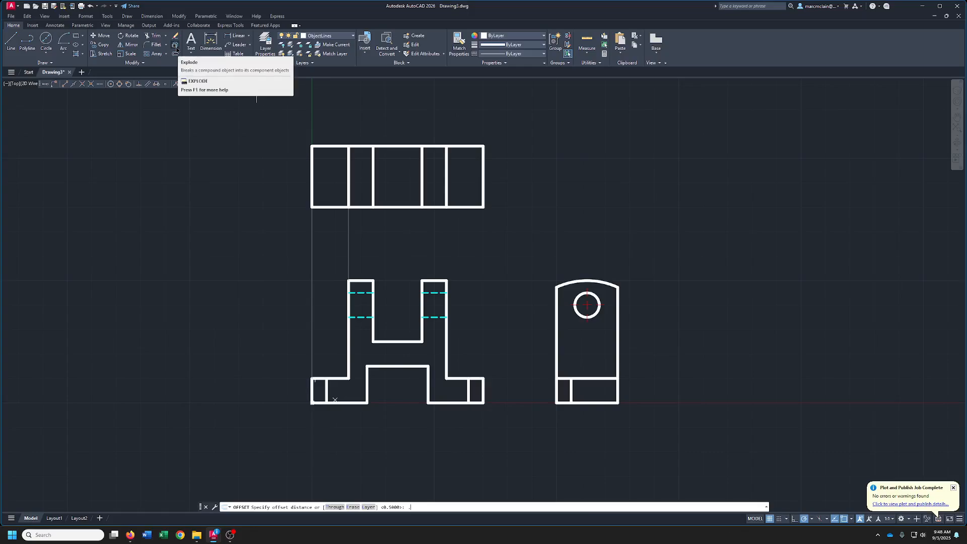
type("625")
key("Return")
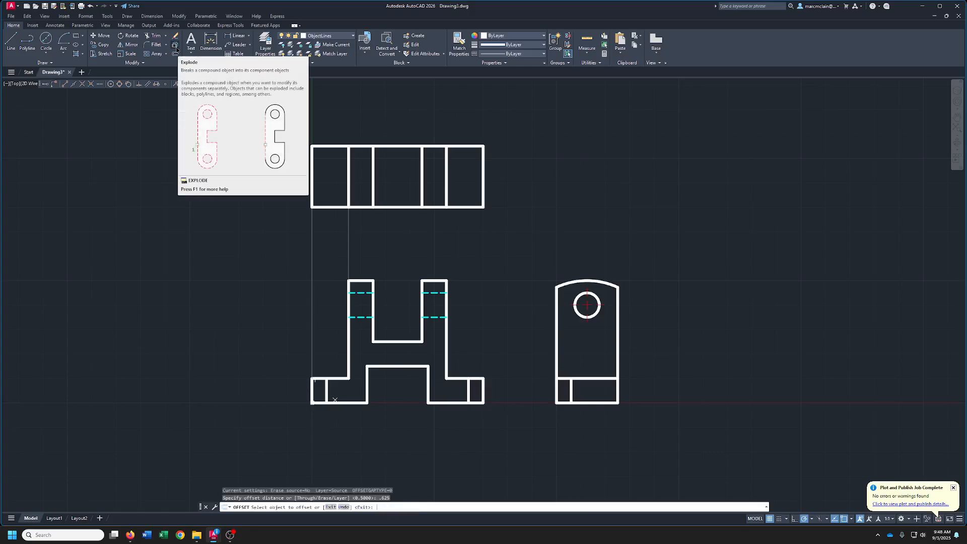
left_click(178, 55)
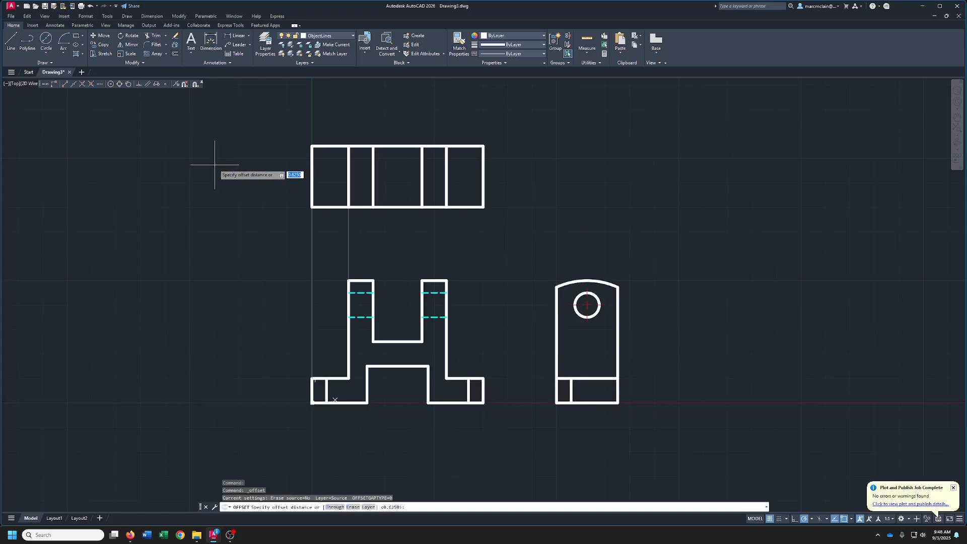
key("Return")
left_click(323, 148)
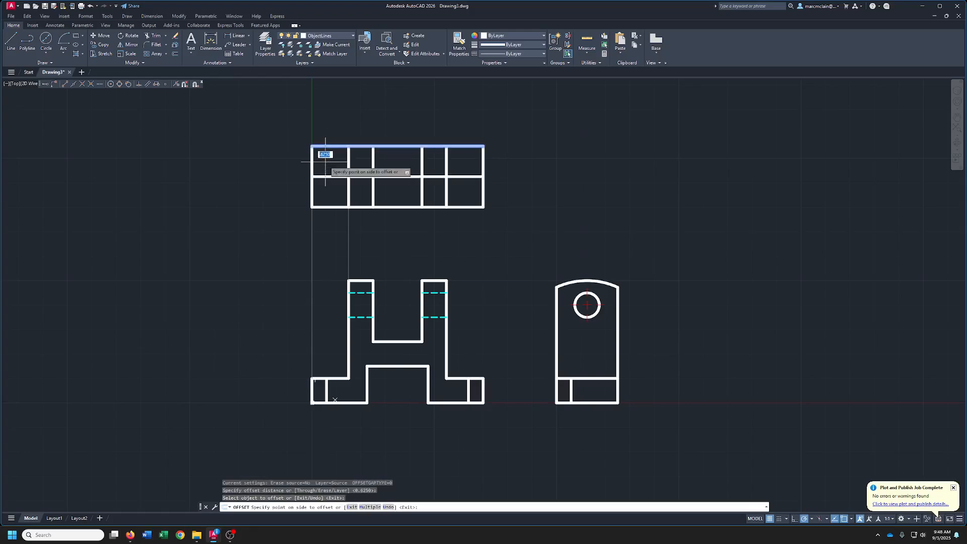
left_click(325, 162)
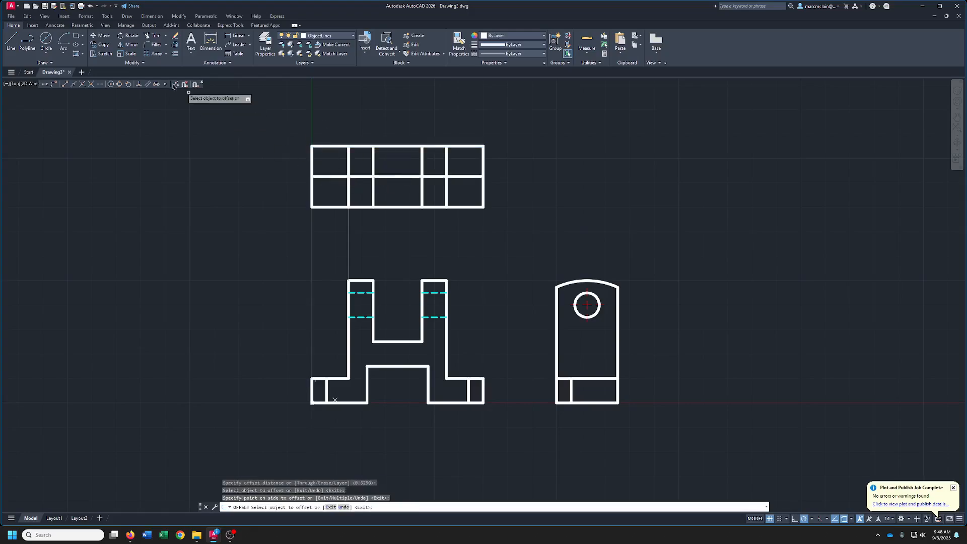
Chamfer the top view's lower left and lower right corners with both distances set to 0.3
left_click(166, 47)
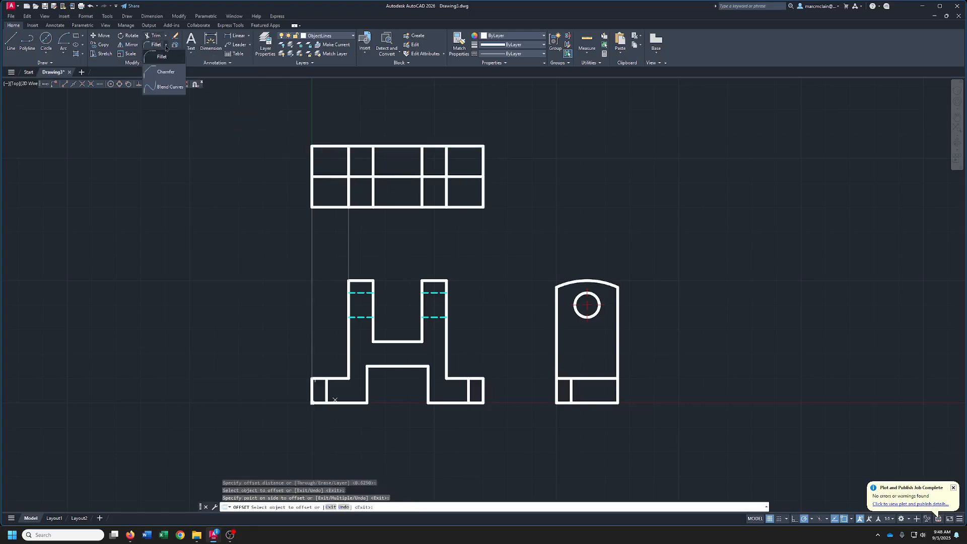
left_click(160, 83)
right_click(175, 188)
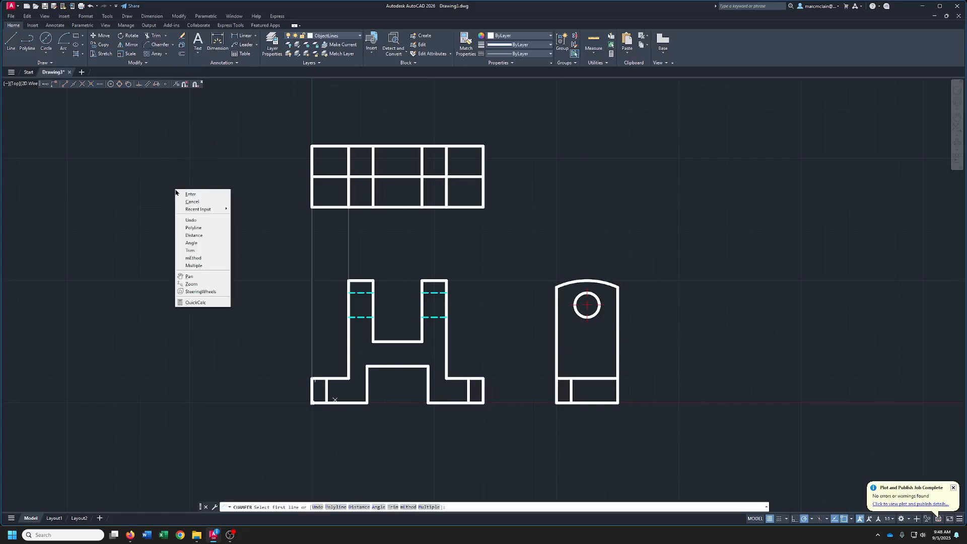
left_click(203, 234)
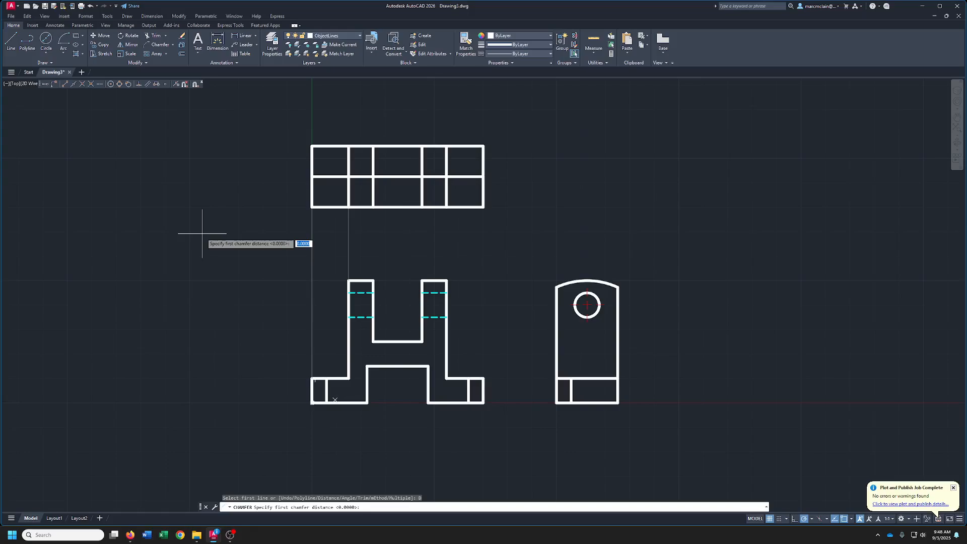
key("Return")
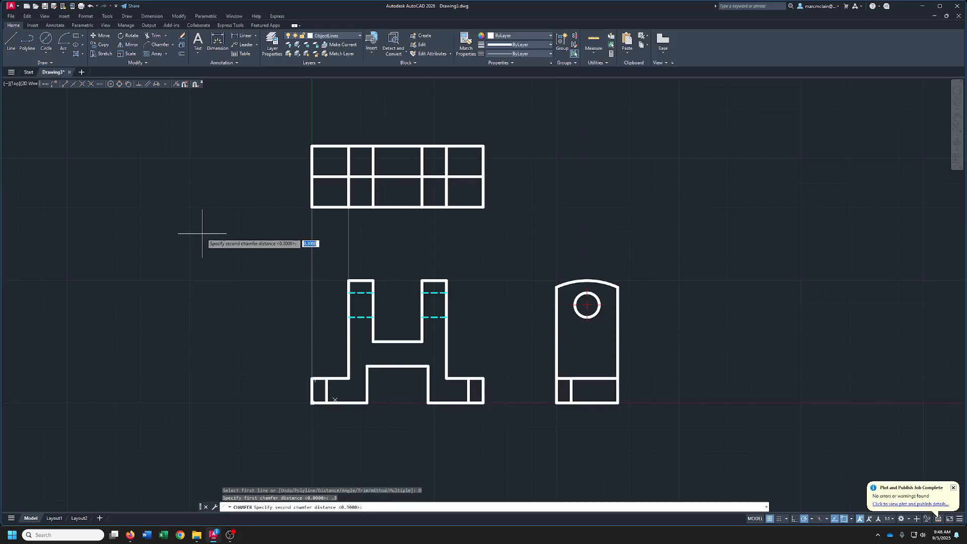
key("Return")
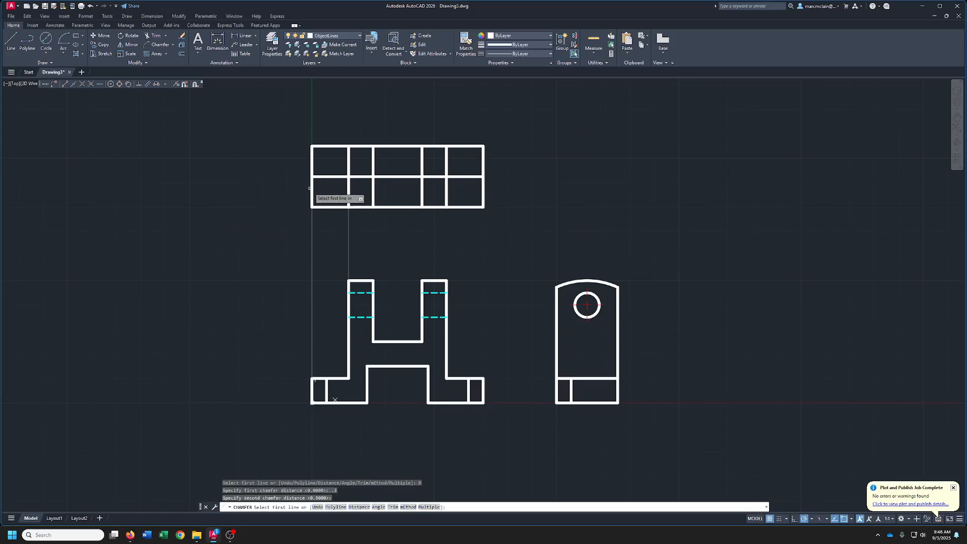
left_click(313, 190)
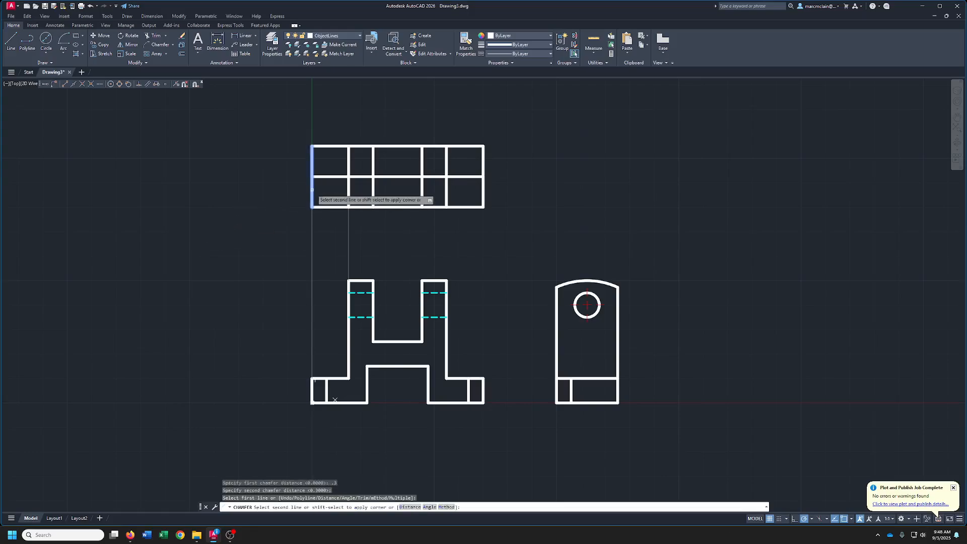
left_click(333, 206)
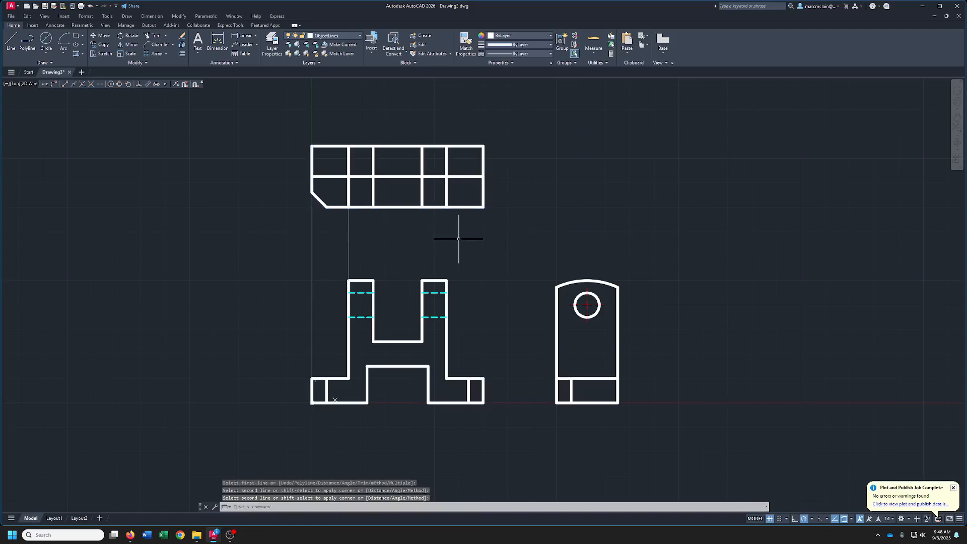
key("Return")
left_click(484, 197)
left_click(463, 207)
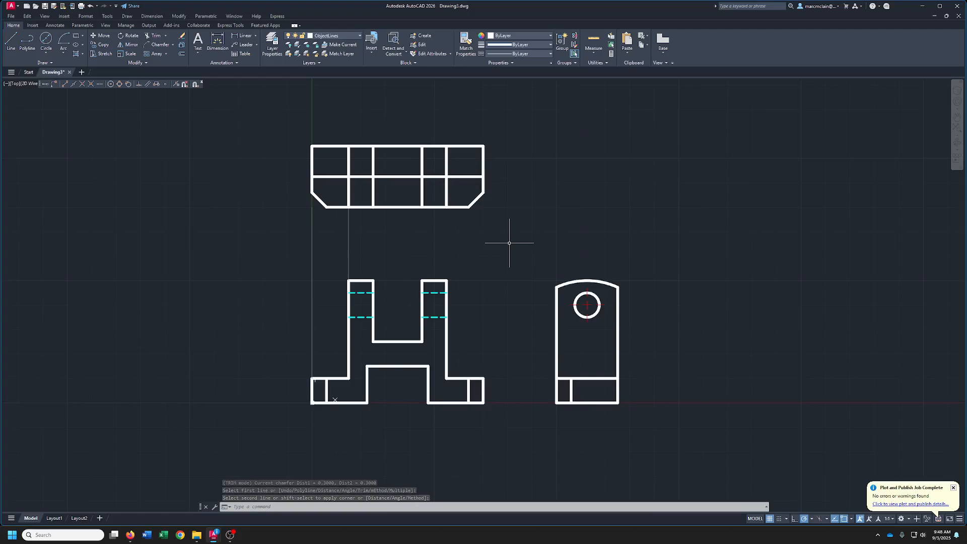
Trim the top view's horizontal middle line away between the outer edges of the two uprights
left_click(154, 36)
left_click_drag(367, 161, 362, 191)
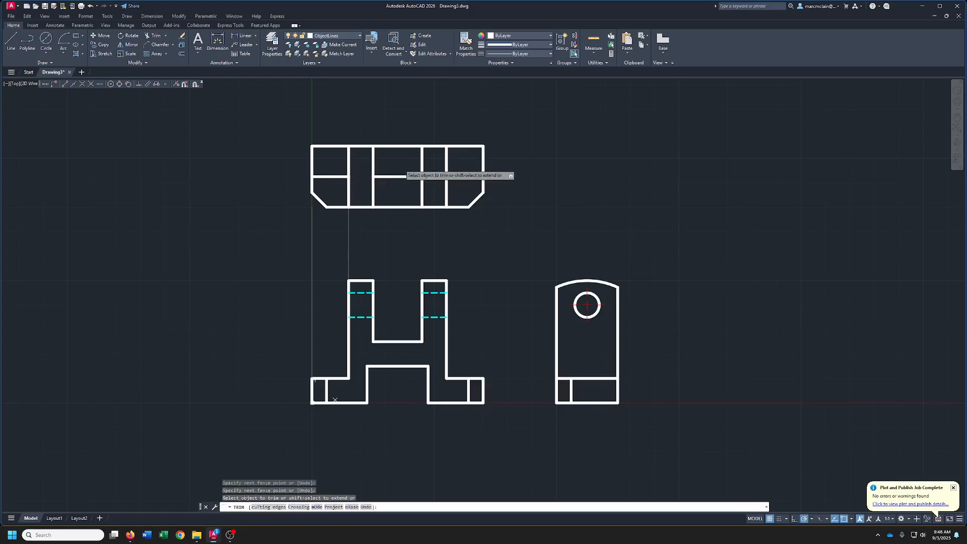
left_click_drag(402, 164, 398, 189)
right_click(432, 174)
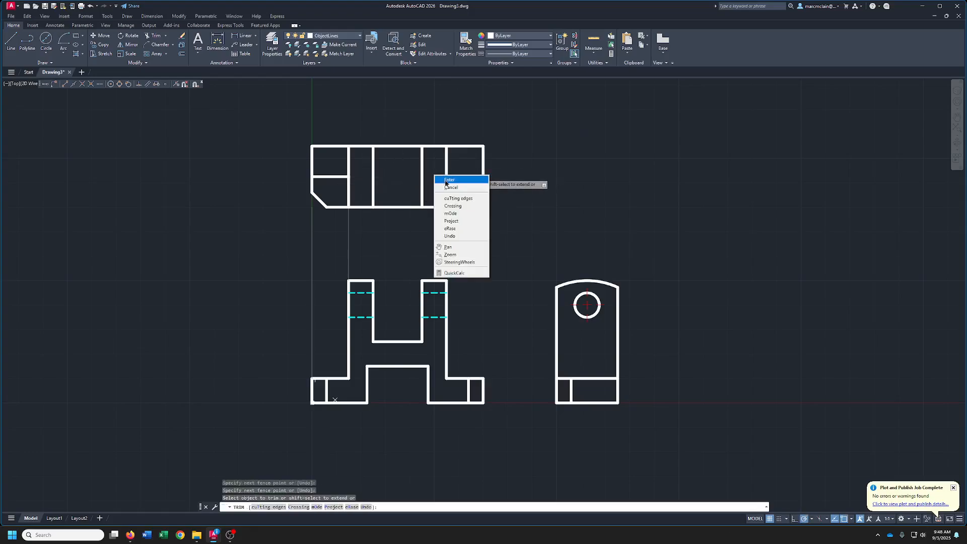
left_click(440, 182)
Move the two remaining middle line segments at the ends of the top view to the CenterLines layer
left_click(481, 165)
left_click(458, 186)
left_click(345, 161)
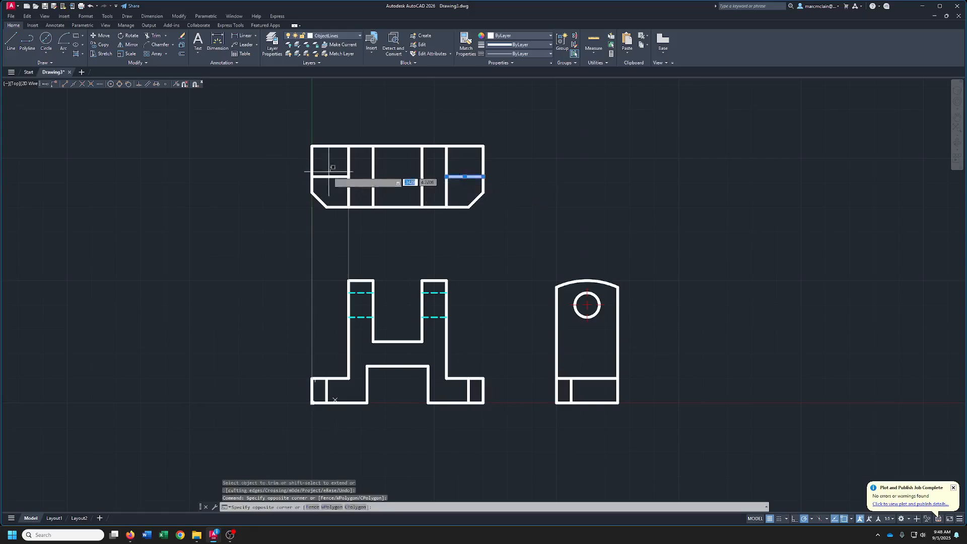
left_click(325, 182)
left_click(351, 38)
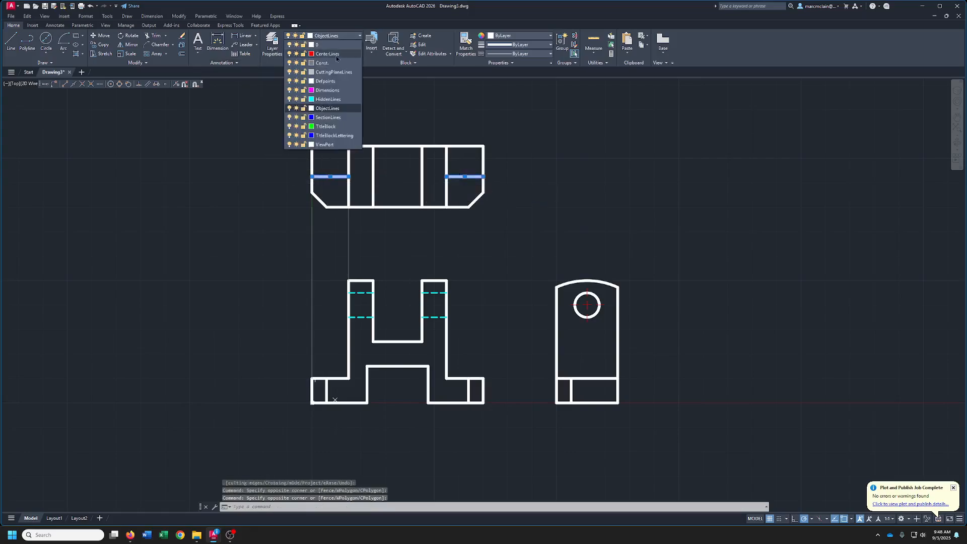
left_click(333, 53)
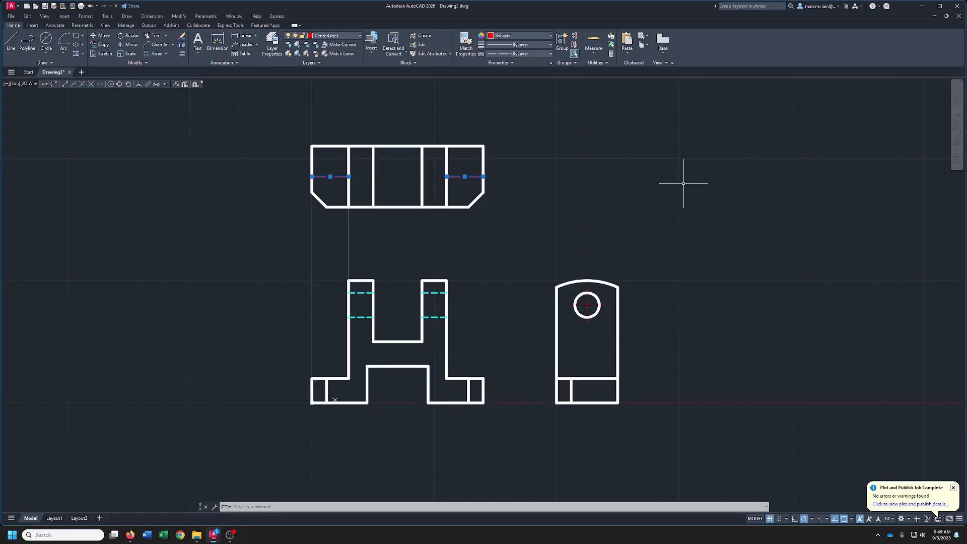
Draw a 0.375 diameter circle centred on the midpoint of the top view's left centre line
left_click(46, 41)
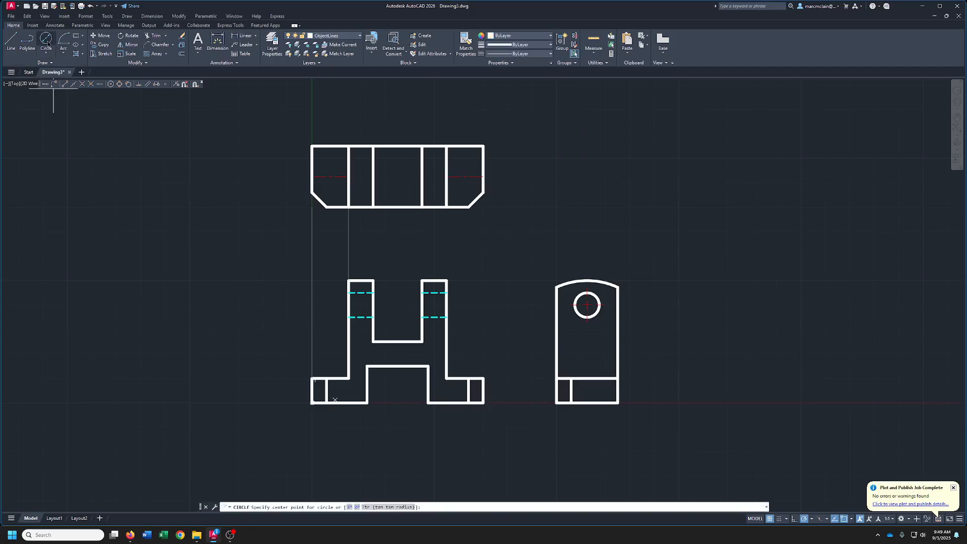
left_click(47, 41)
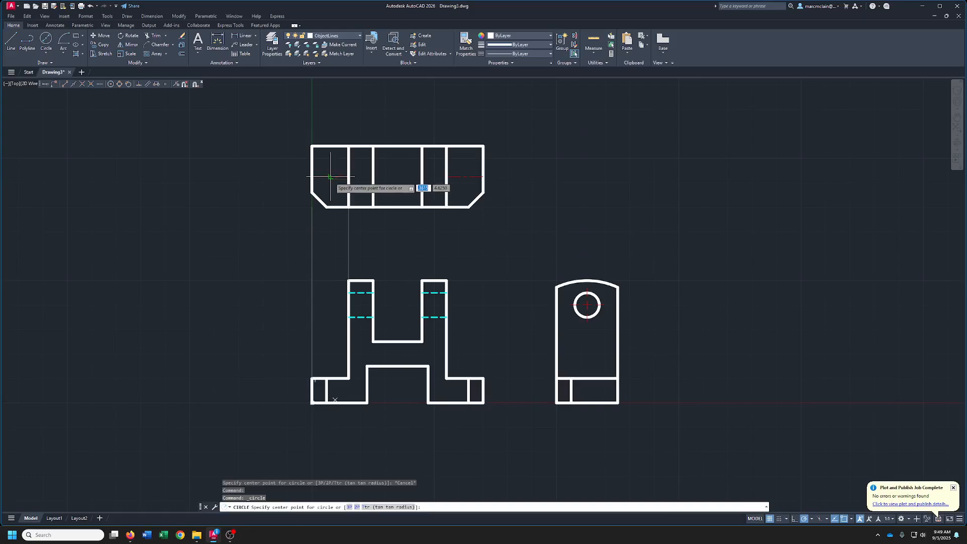
scroll(330, 178, "up", 8)
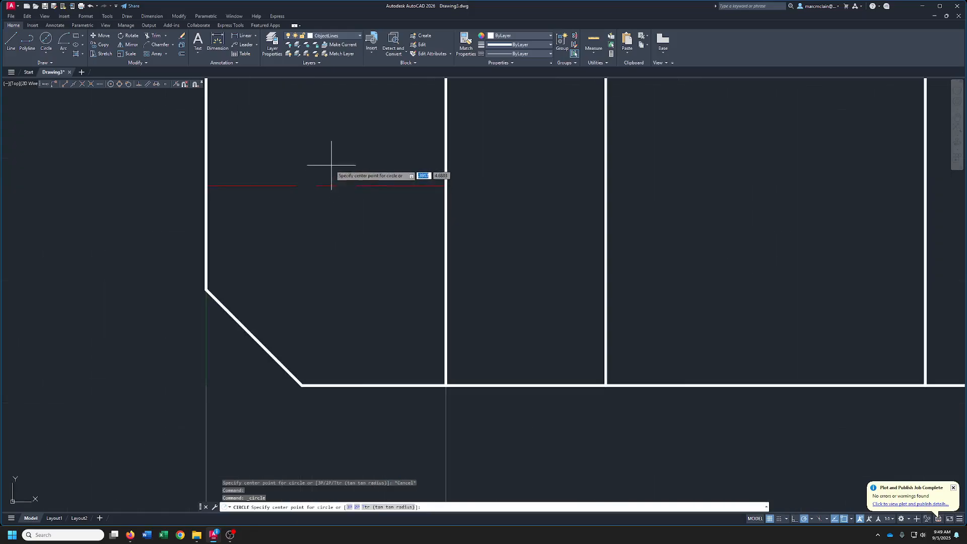
left_click(327, 187)
type("d")
key("Return")
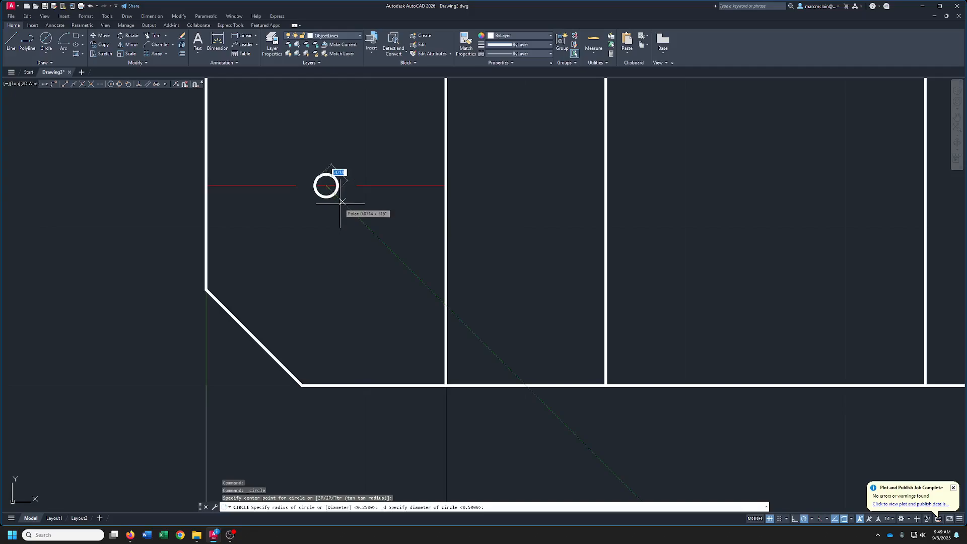
type(".375")
key("Return")
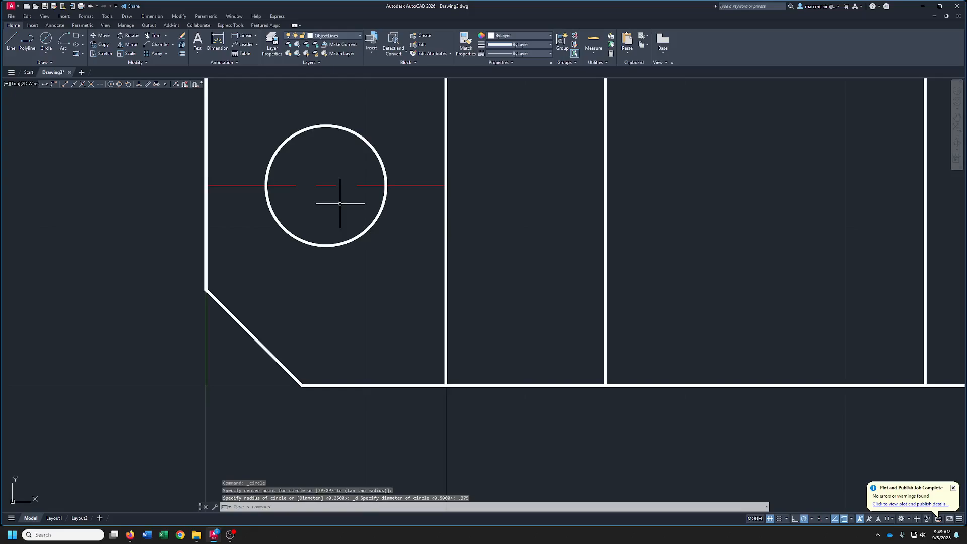
Rotate a copy of the left centre line about the circle's centre to make a vertical centre line
left_click(340, 178)
left_click(316, 196)
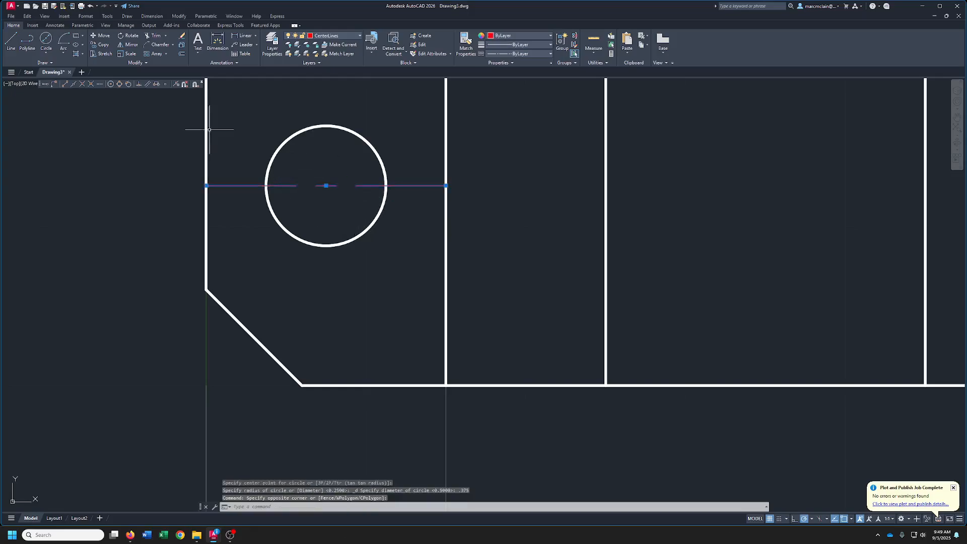
left_click(126, 36)
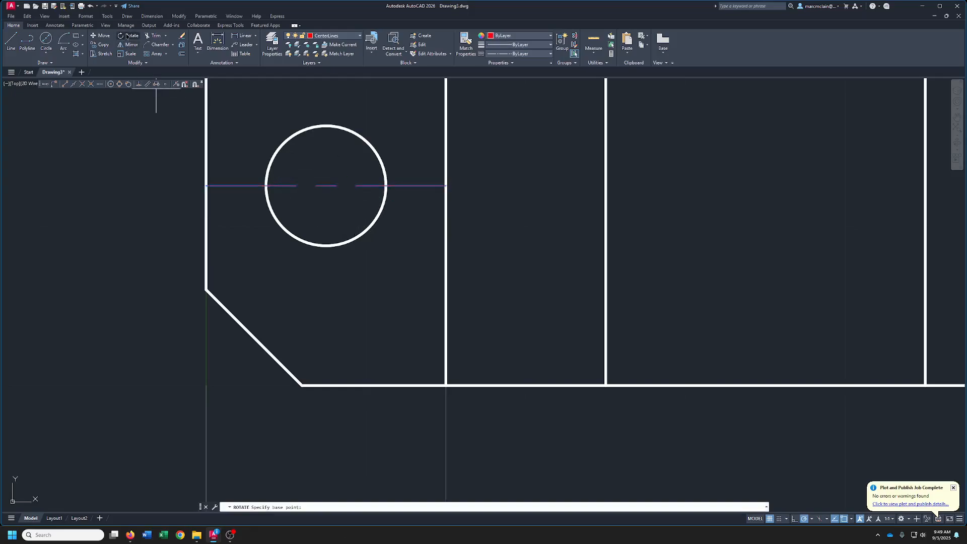
left_click(326, 185)
right_click(326, 186)
left_click(355, 219)
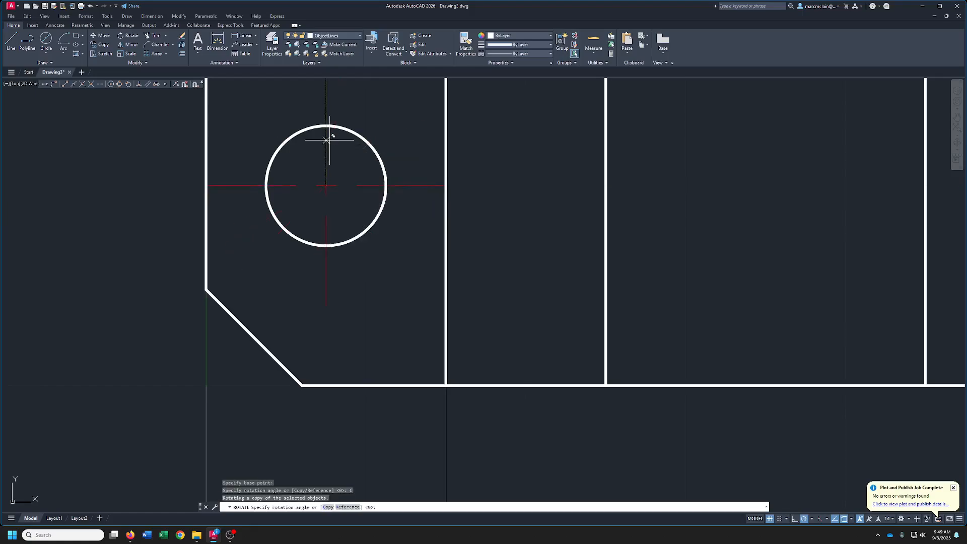
left_click(328, 102)
Copy the top view's left hole circle and its vertical centre line to the midpoint of the right centre line
scroll(340, 129, "down", 4)
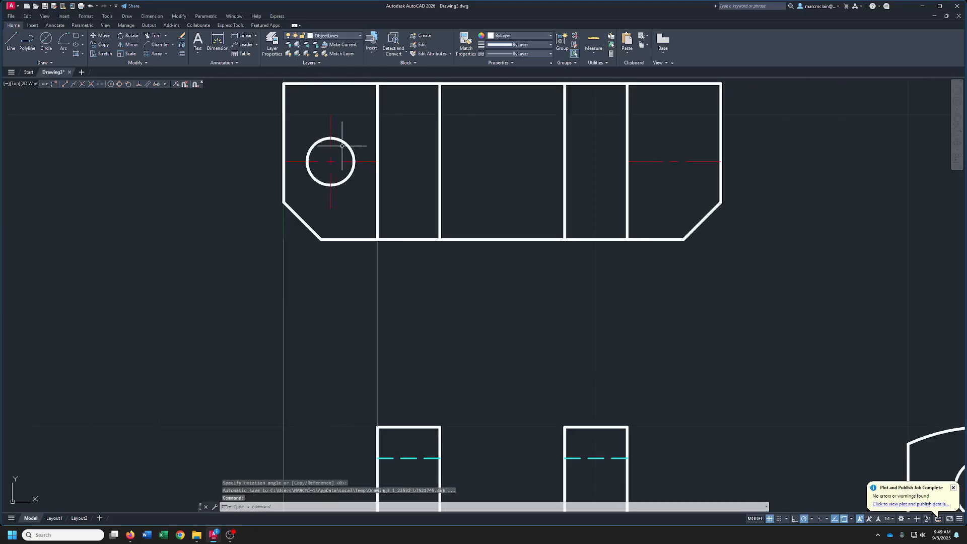
middle_click_drag(352, 146, 355, 171)
left_click(352, 162)
left_click(329, 165)
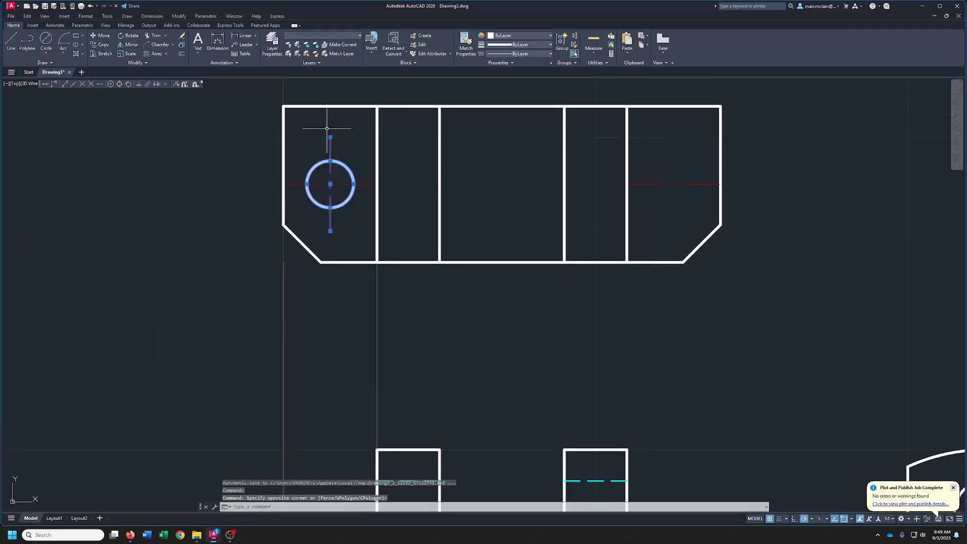
left_click(101, 44)
left_click(331, 184)
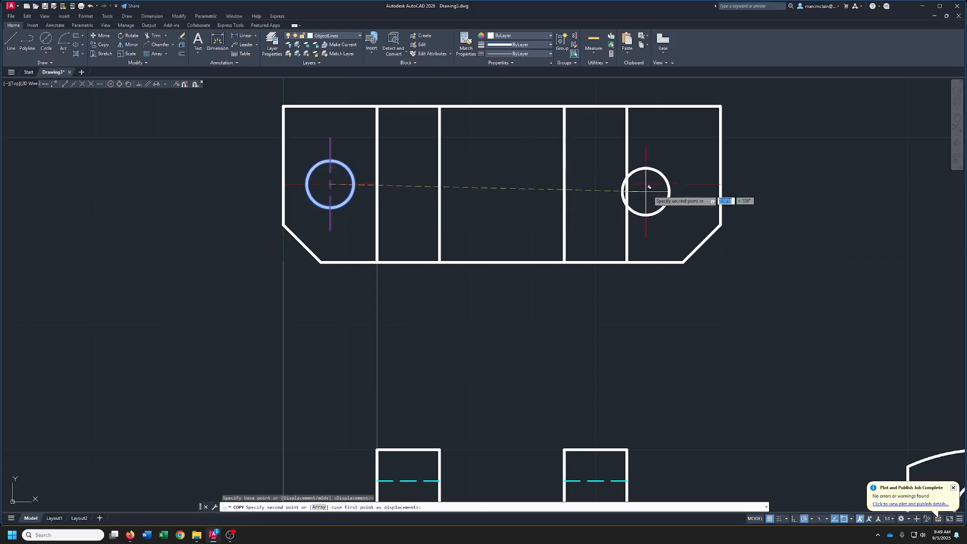
left_click(674, 184)
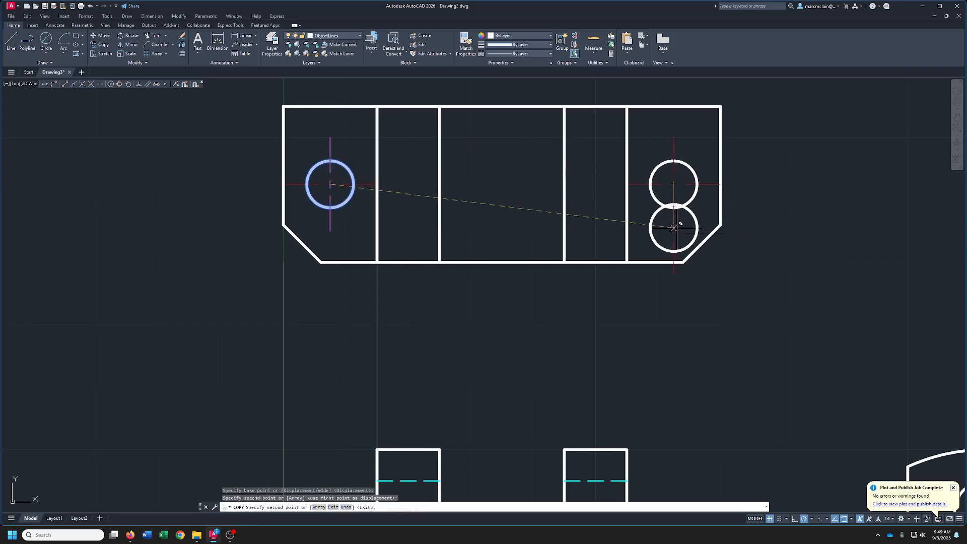
key("Escape")
On the HiddenLines layer, draw a horizontal line across the middle of the top view between the uprights' outer edges
scroll(681, 224, "down", 6)
scroll(679, 266, "down", 2)
middle_click_drag(679, 266, 551, 253)
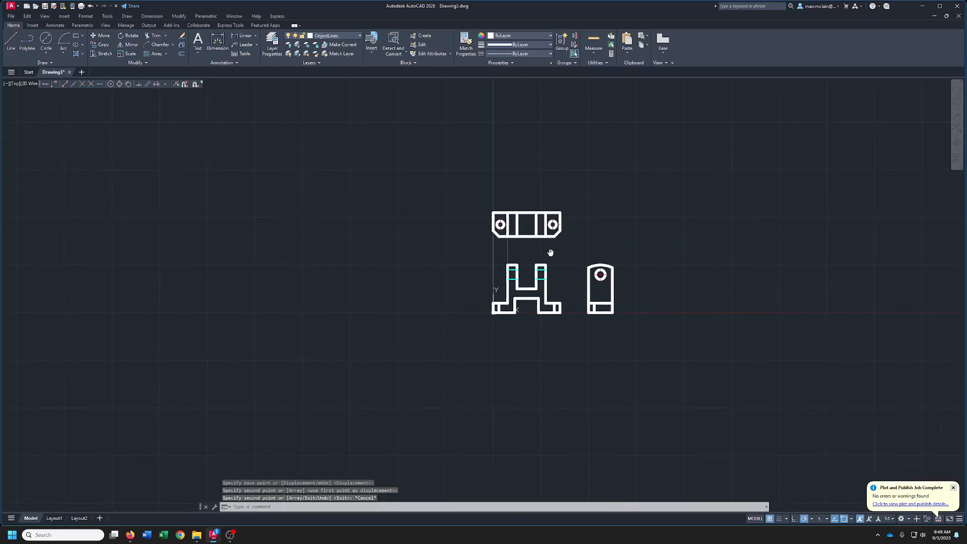
scroll(550, 251, "up", 4)
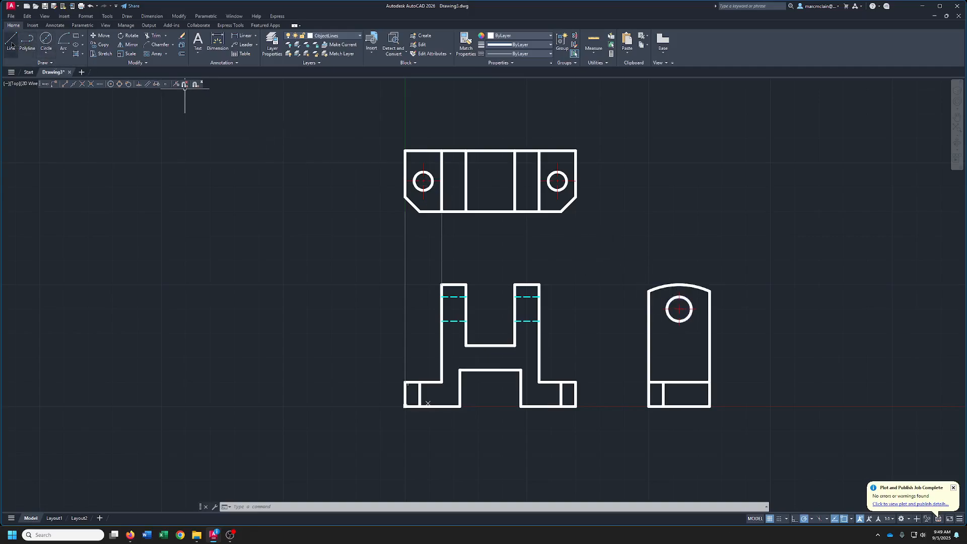
left_click(332, 36)
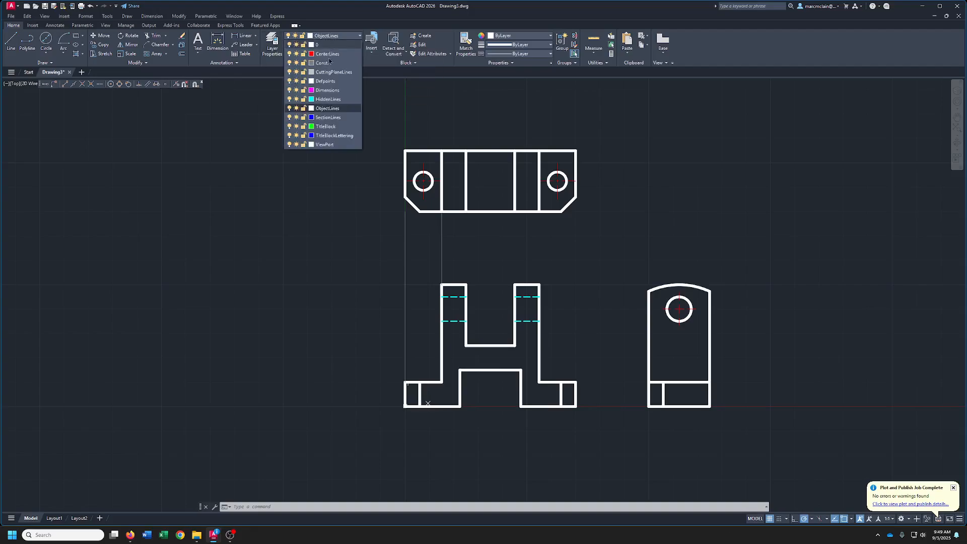
left_click(328, 99)
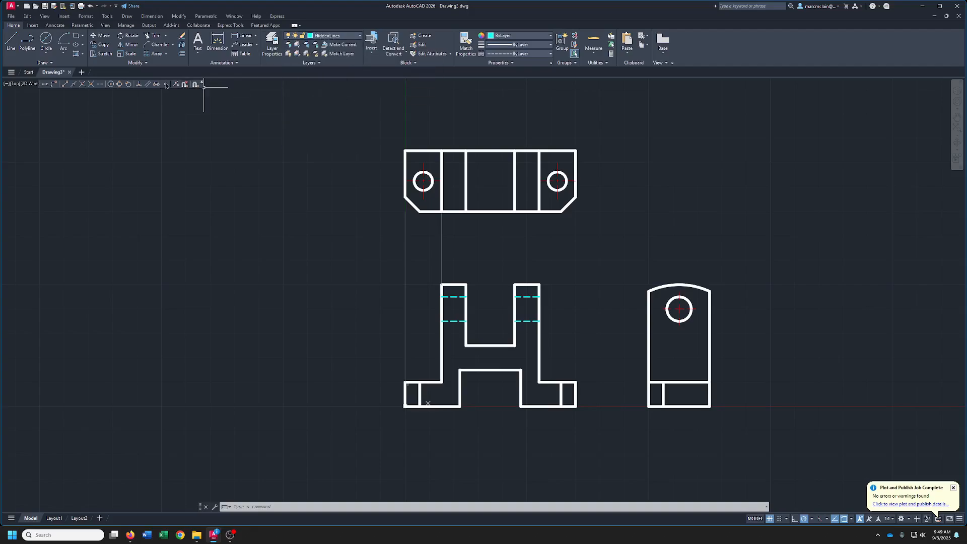
left_click(11, 41)
left_click(443, 181)
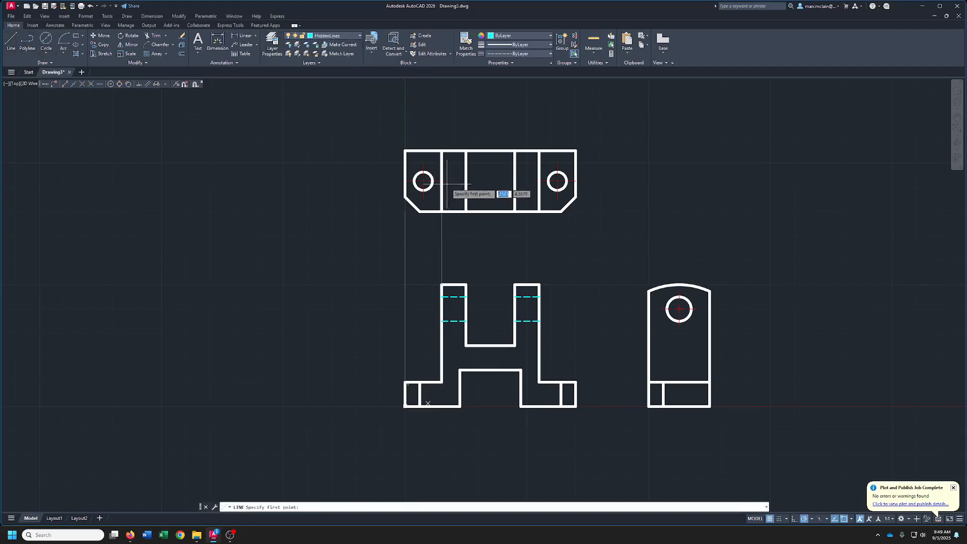
left_click(539, 181)
right_click(539, 180)
left_click(549, 185)
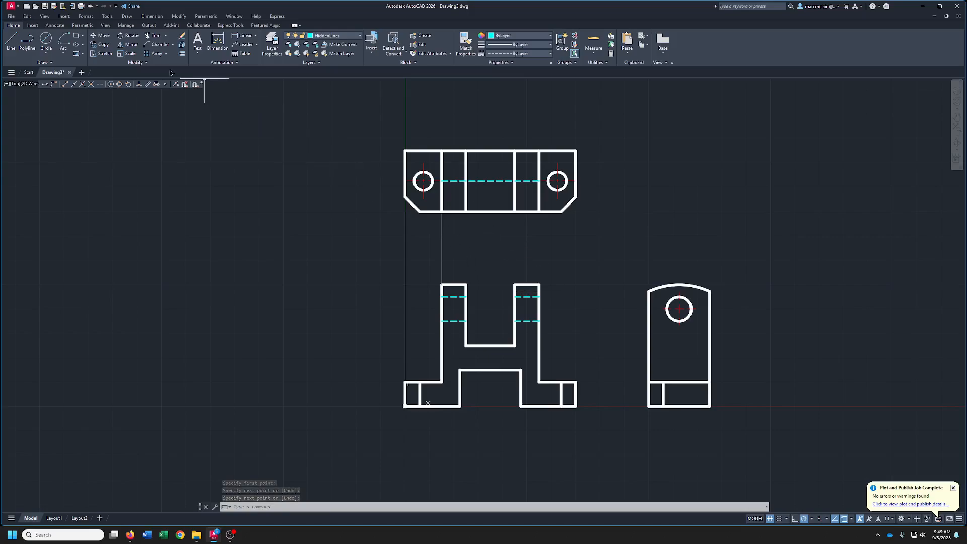
Offset the top view's hidden middle line 0.25 to both sides and delete the original line
left_click(183, 55)
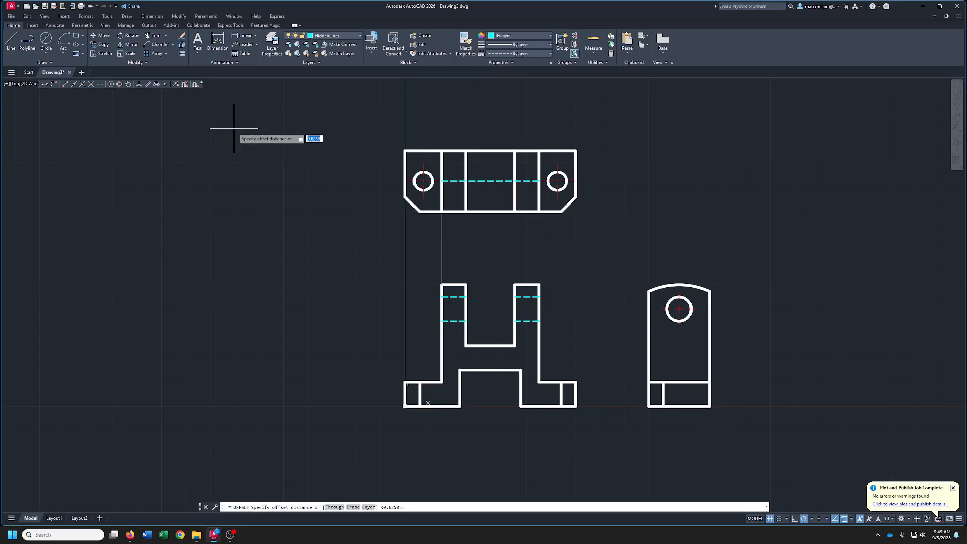
key("Return")
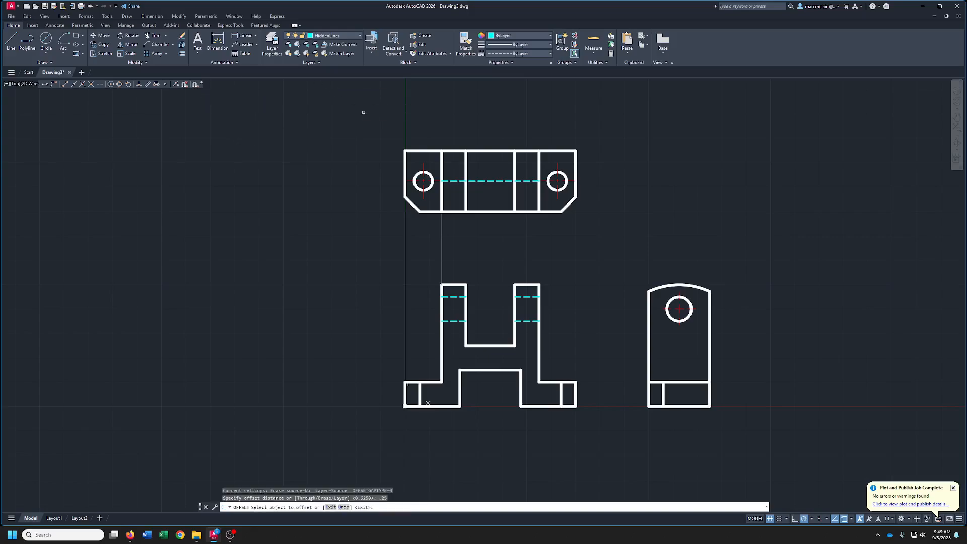
left_click(494, 180)
left_click(493, 172)
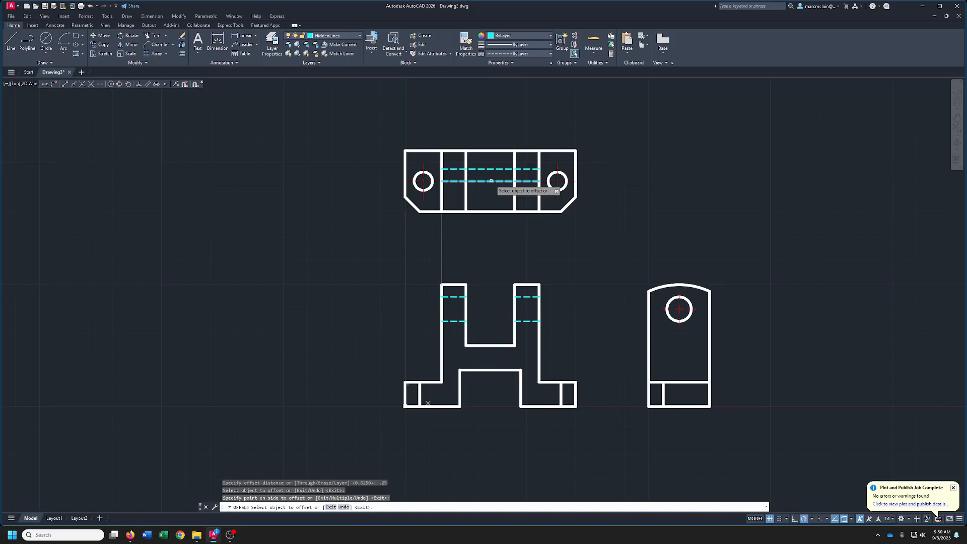
left_click(496, 180)
left_click(497, 193)
right_click(501, 196)
left_click(505, 193)
left_click(494, 182)
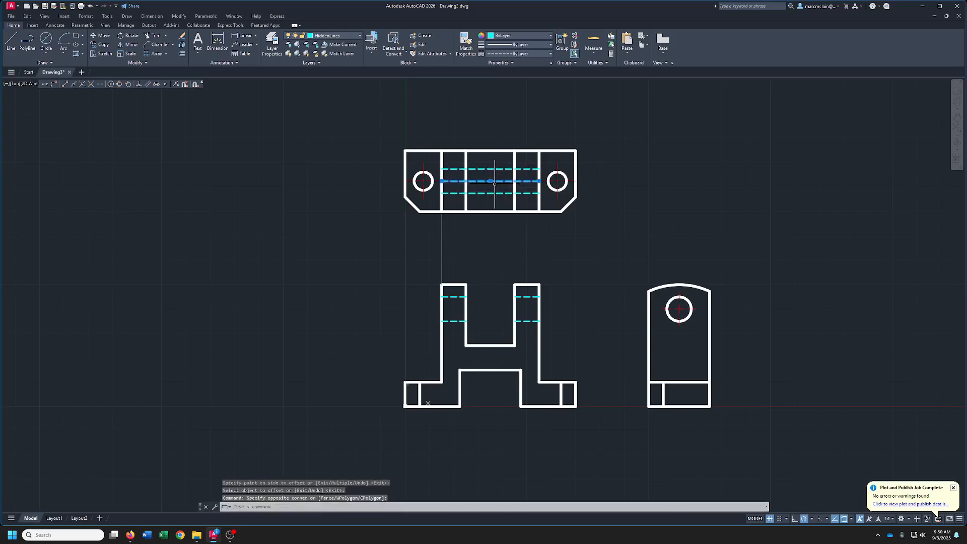
key("Delete")
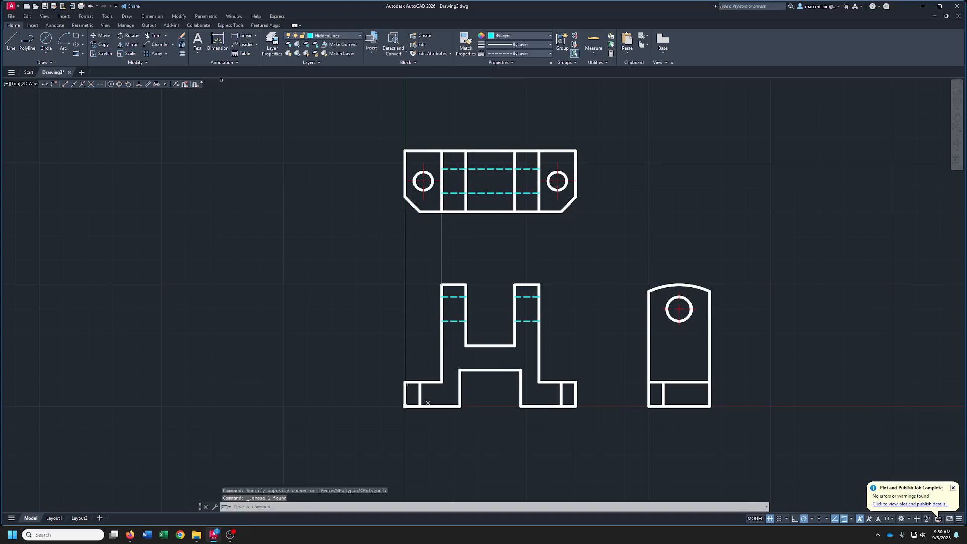
Trim both hidden lines out of the gap between the top view's two uprights
left_click(489, 163)
left_click(492, 197)
right_click(492, 195)
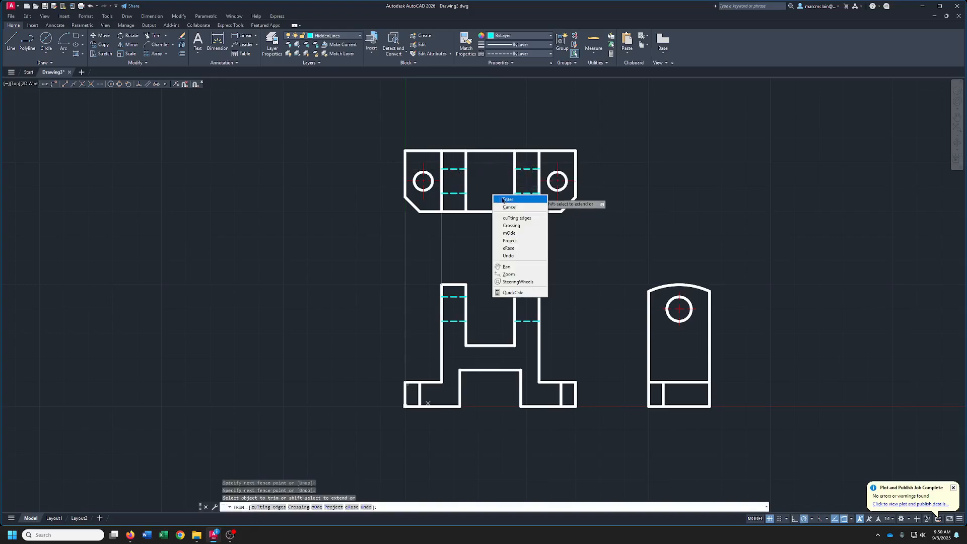
left_click(503, 200)
Draw a vertical hidden line through the side view's base, from the midpoint of its upper edge to its bottom edge
middle_click_drag(500, 232, 494, 167)
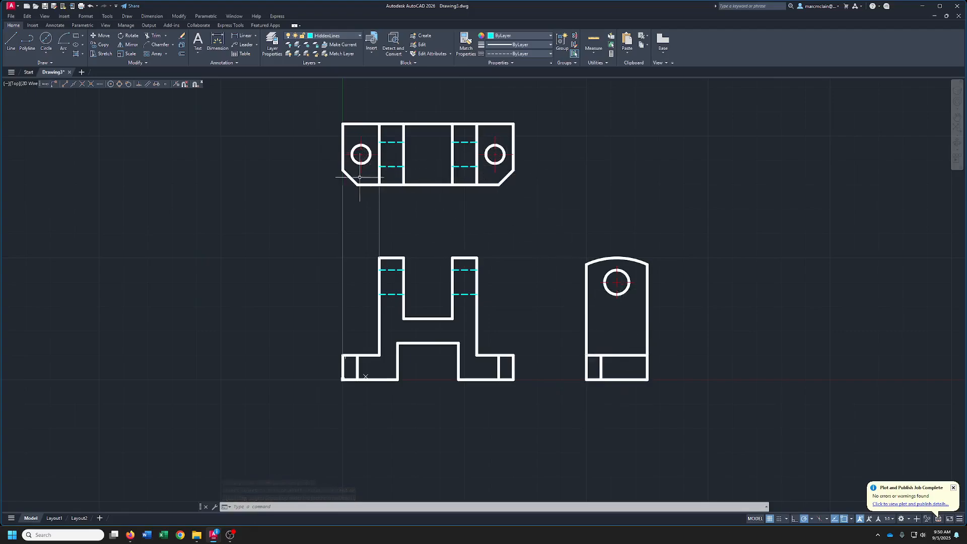
left_click(11, 41)
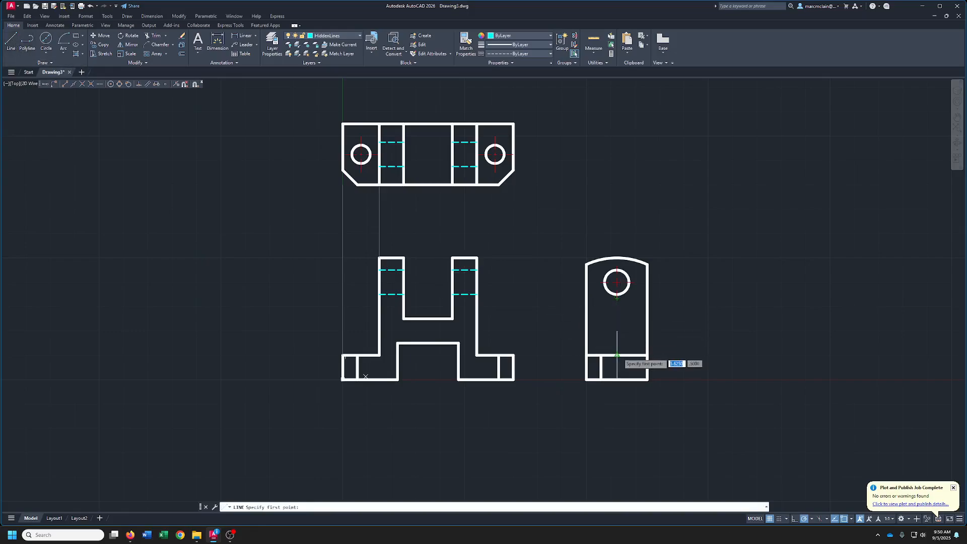
left_click(618, 355)
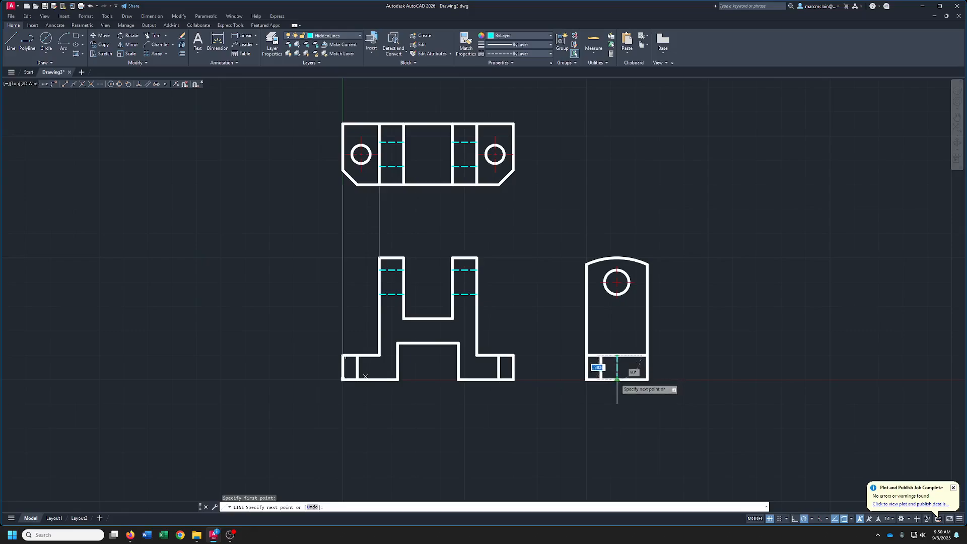
left_click(618, 381)
right_click(619, 383)
left_click(636, 388)
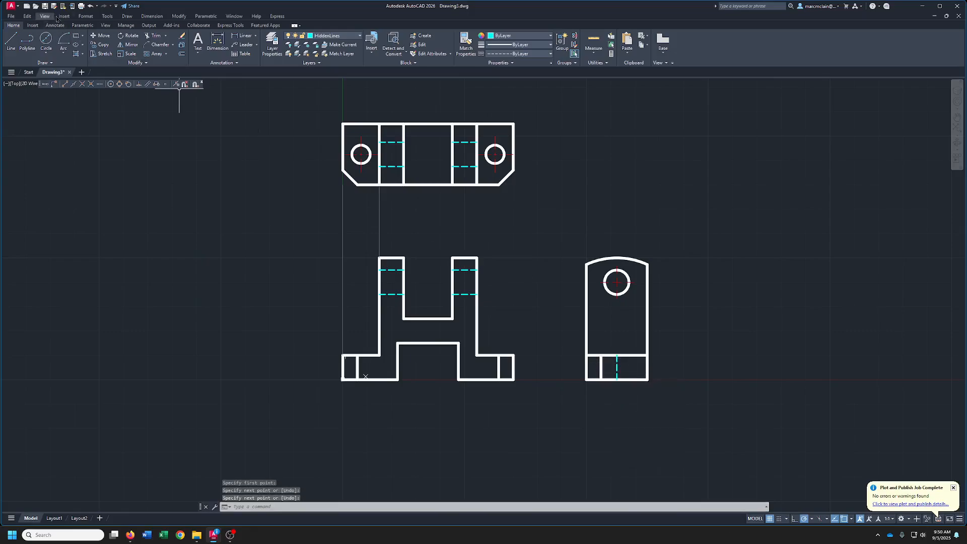
Start Offset, and work out the hole radius in Calculator by dividing 0.375 by 2
left_click(184, 56)
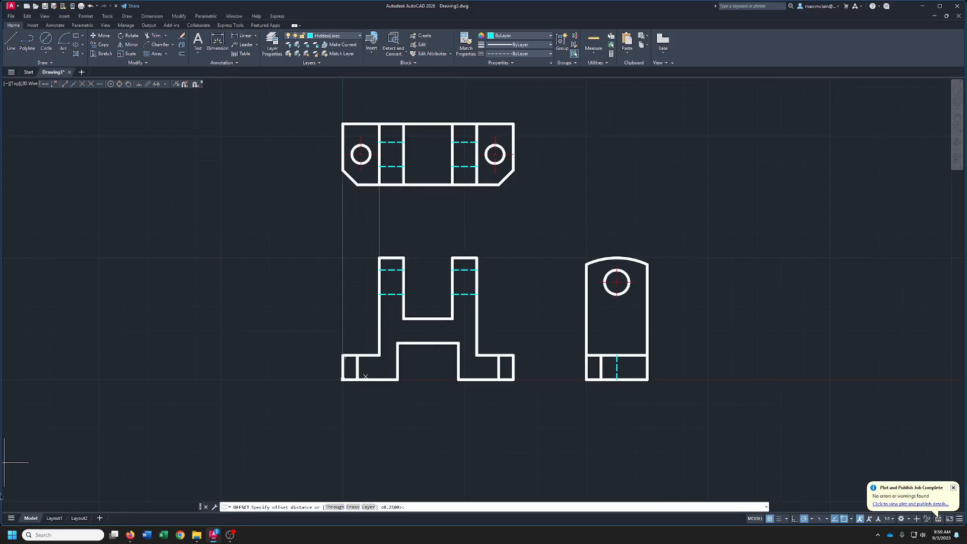
left_click(42, 536)
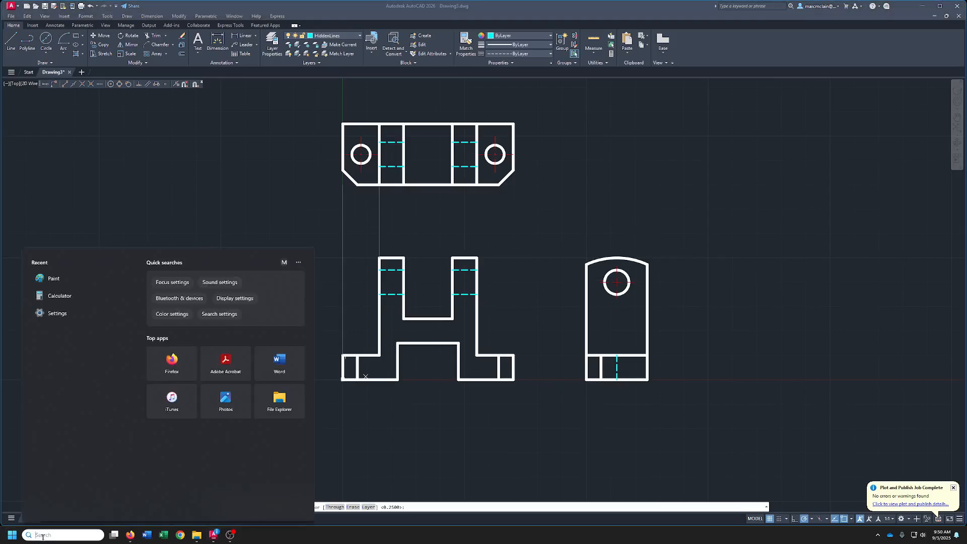
type("calc")
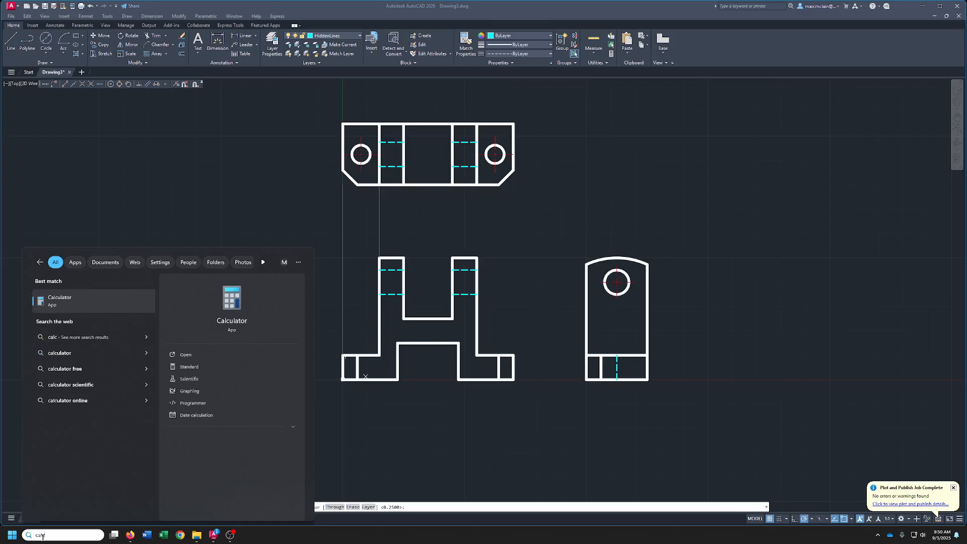
left_click(237, 317)
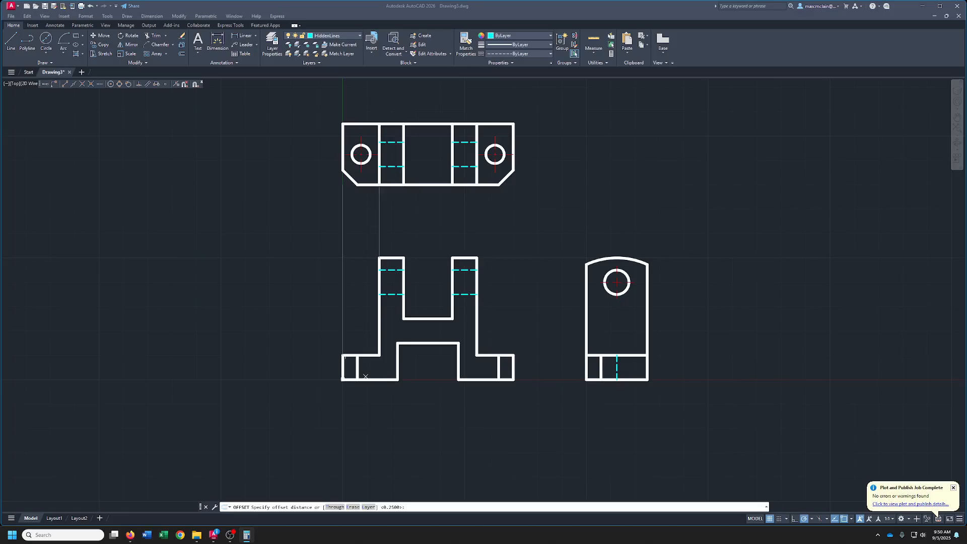
mouse_move(354, 232)
left_mouse_down()
mouse_move(201, 216)
mouse_move(71, 186)
mouse_move(110, 179)
left_mouse_up()
left_click(136, 345)
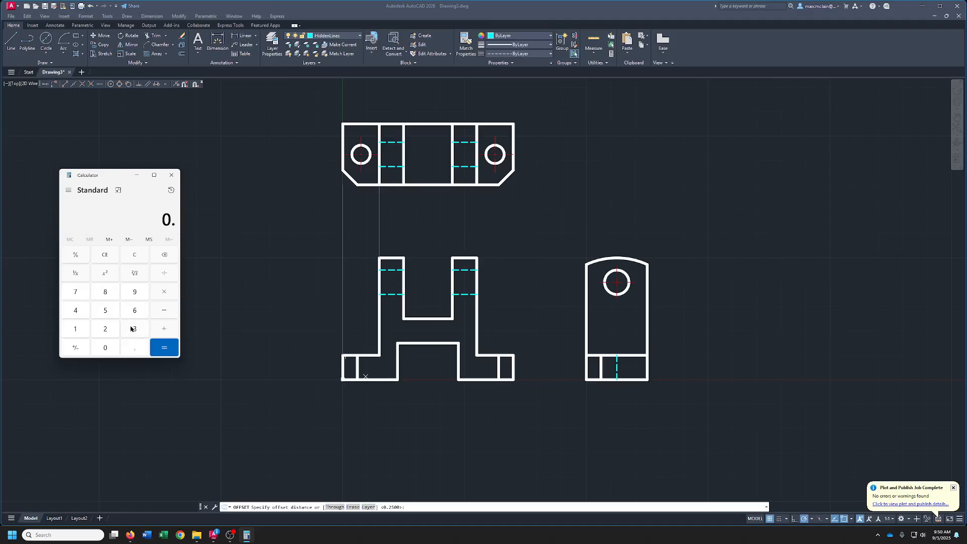
left_click(78, 293)
left_click(110, 310)
left_click(164, 348)
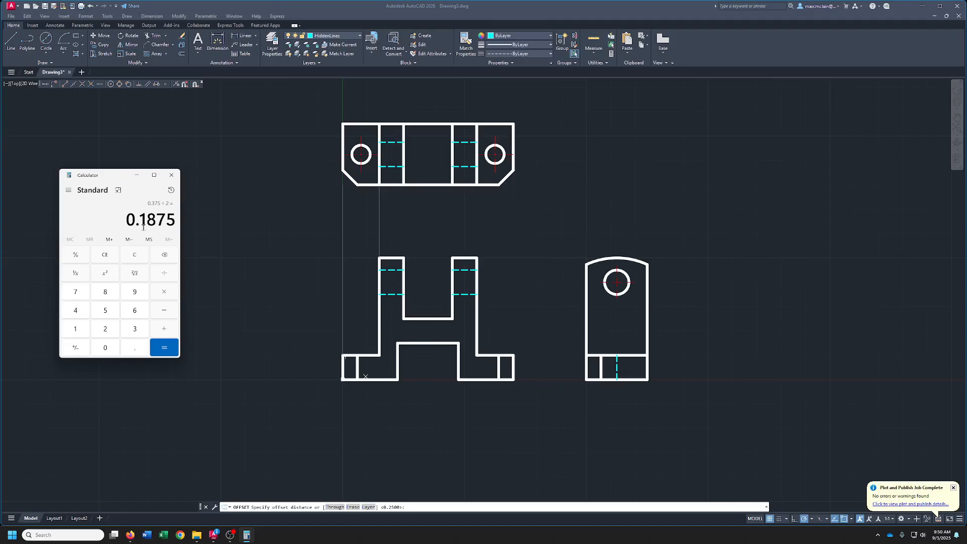
left_click(172, 176)
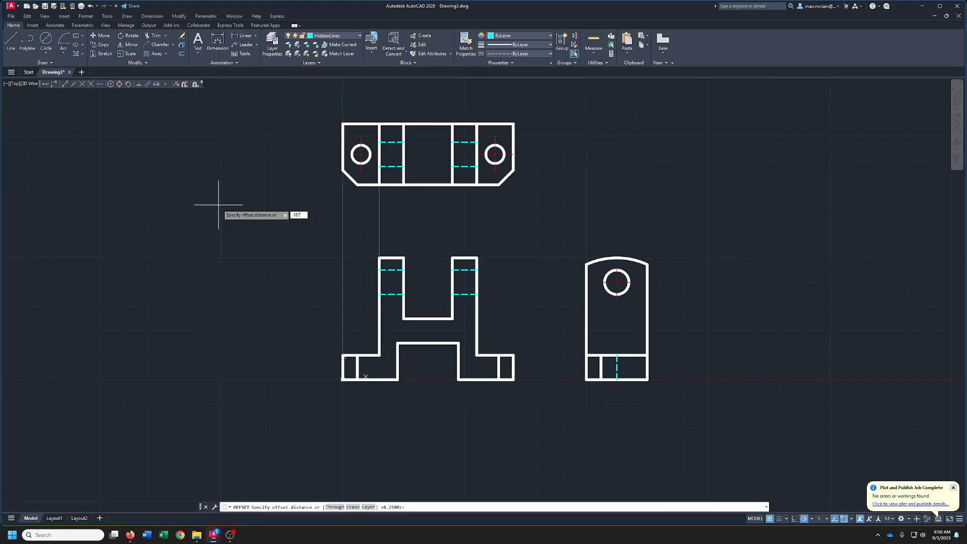
Offset the side view's hidden base line 0.1875 to both sides and delete the original line
type(".1875")
key("Return")
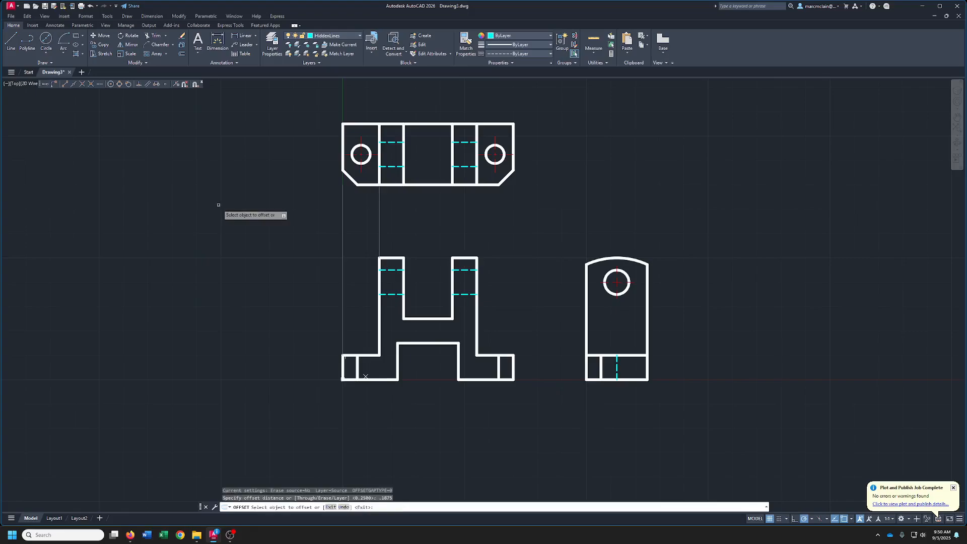
left_click(618, 369)
left_click(621, 368)
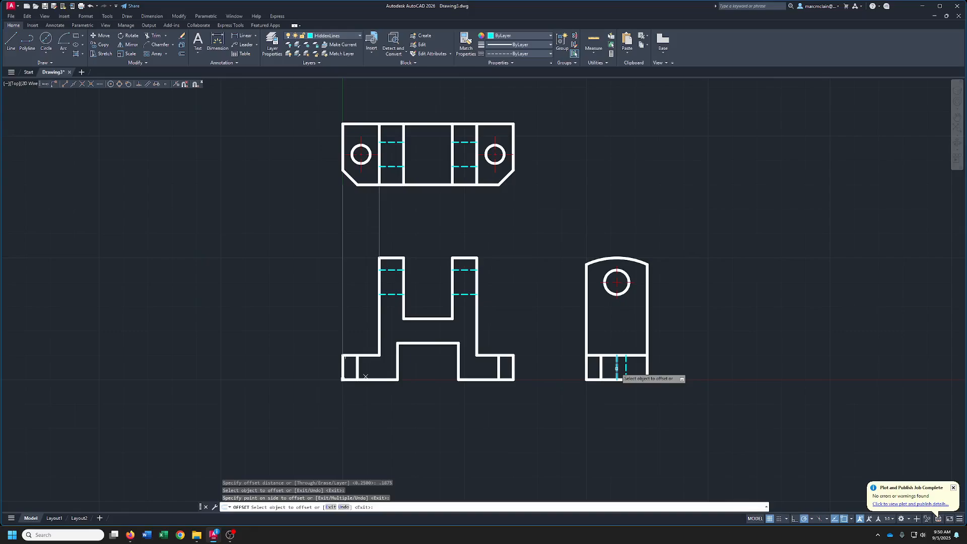
left_click(617, 369)
left_click(612, 370)
scroll(618, 372, "up", 4)
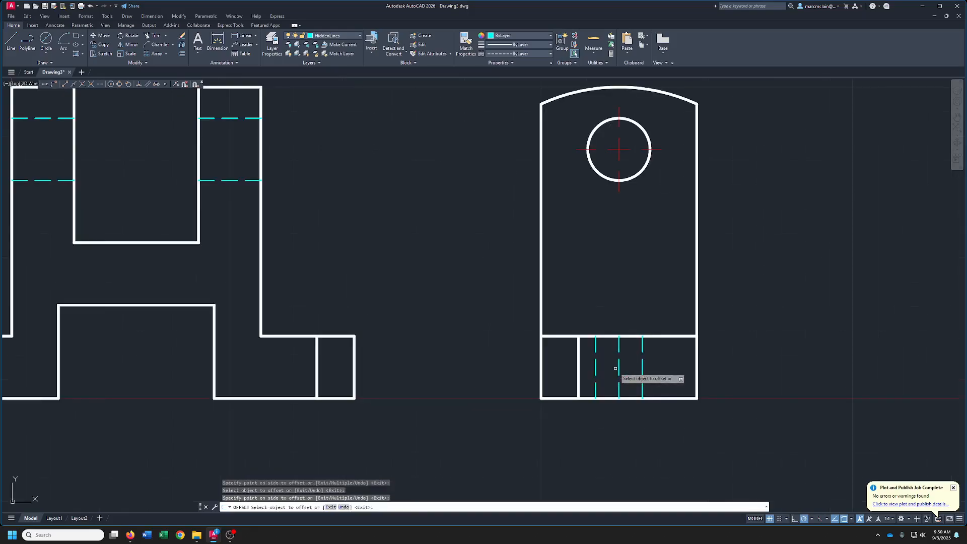
right_click(617, 372)
left_click(624, 373)
left_click(627, 364)
left_click(616, 371)
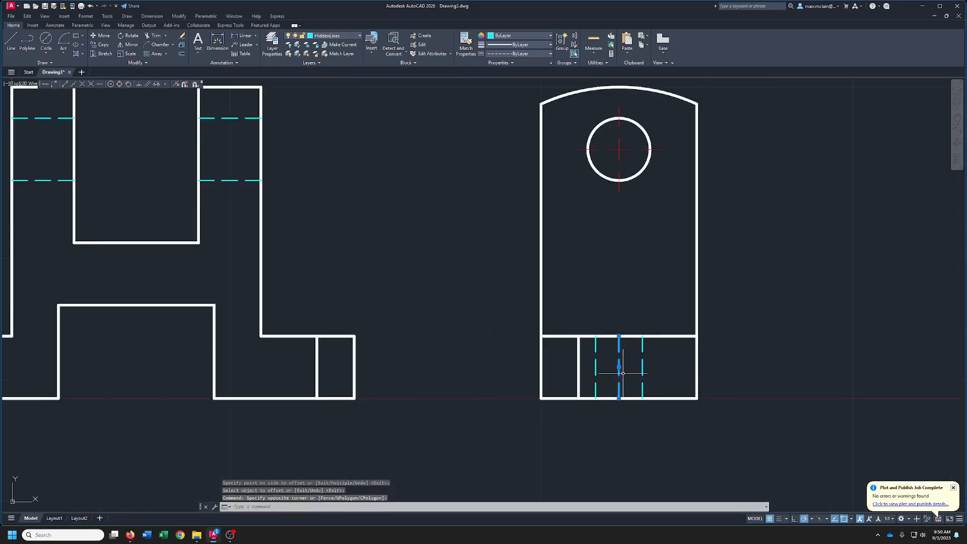
key("Delete")
Draw a vertical hidden line through the front view's left foot, aligned with the left edge of the top view's left hole
scroll(621, 367, "down", 4)
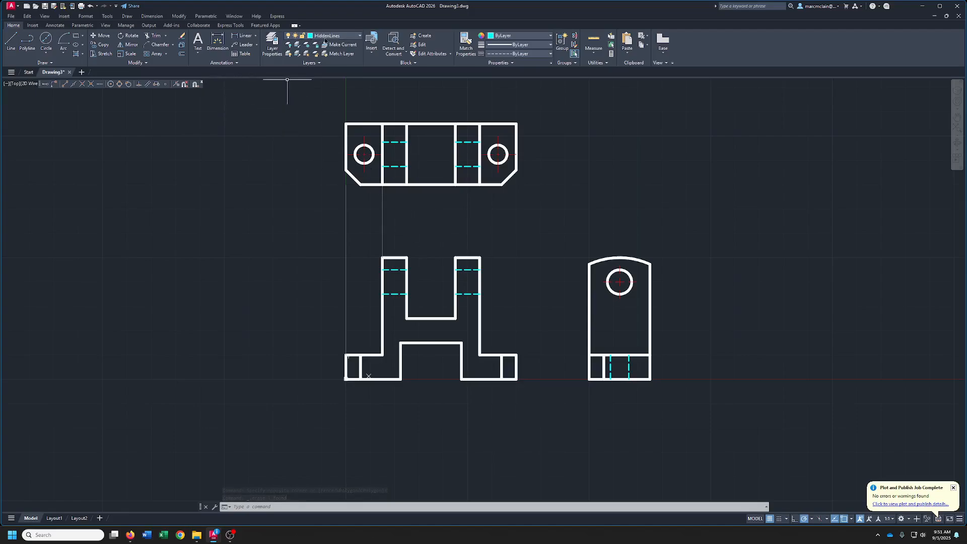
left_click(18, 33)
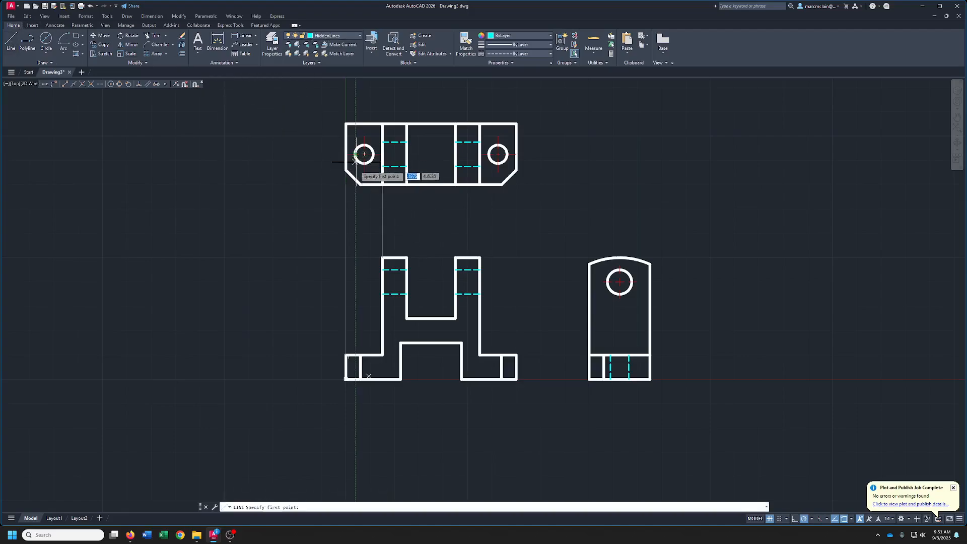
left_click(355, 356)
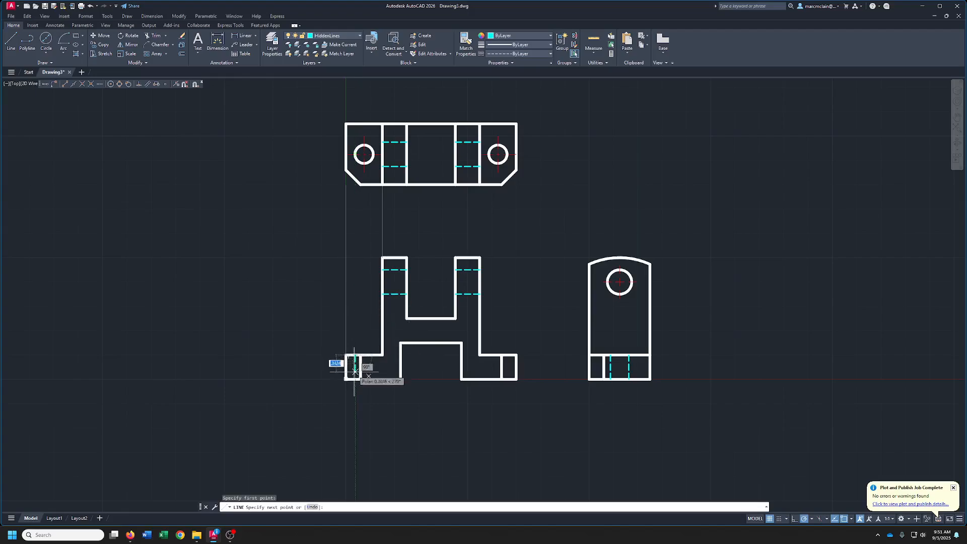
left_click(355, 379)
right_click(355, 379)
left_click(364, 382)
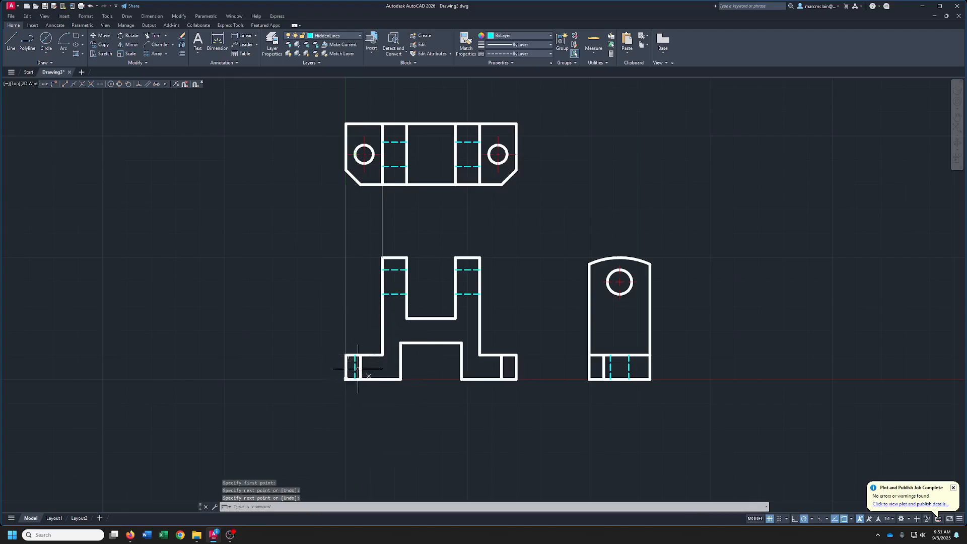
Copy the front view's left hidden hole line from the left to the right quadrant of the top view's left hole
left_click(355, 368)
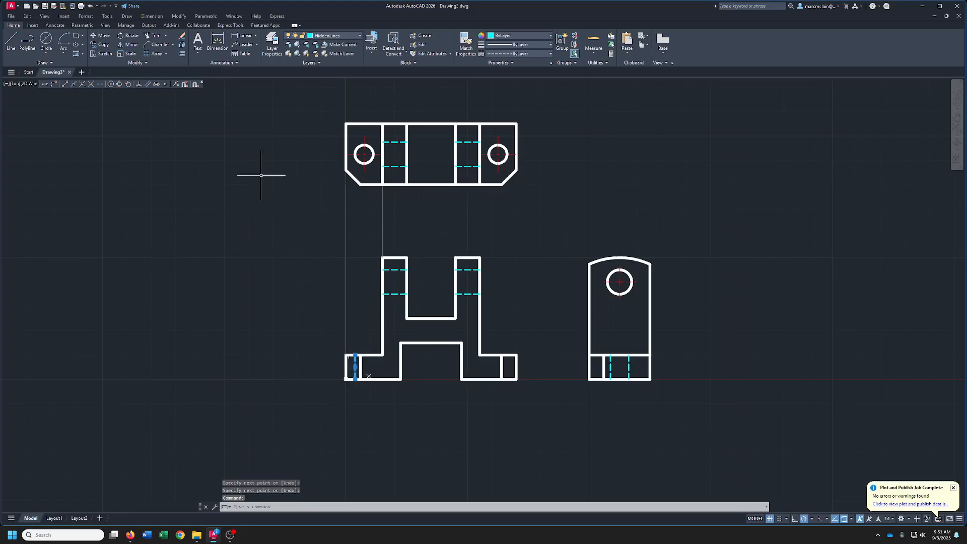
left_click(93, 45)
left_click(354, 155)
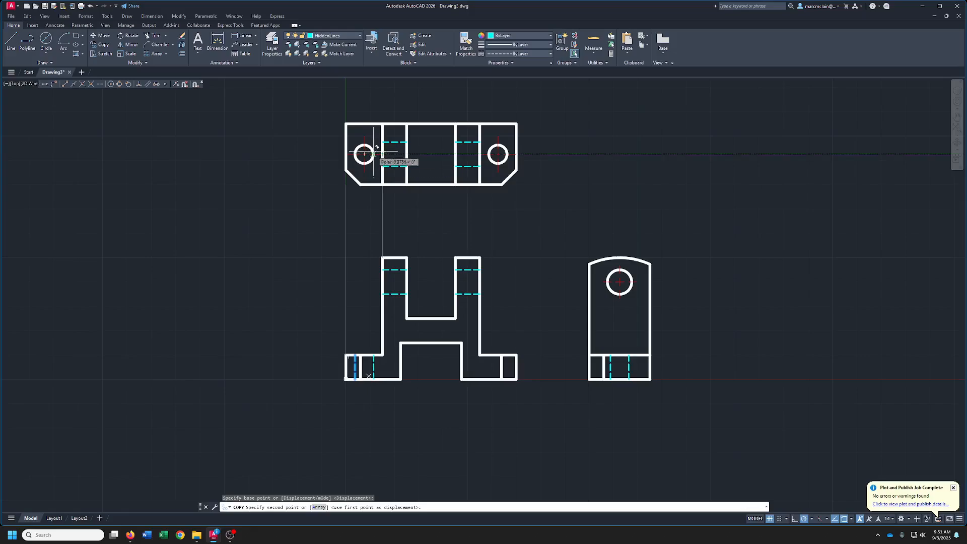
scroll(373, 153, "up", 5)
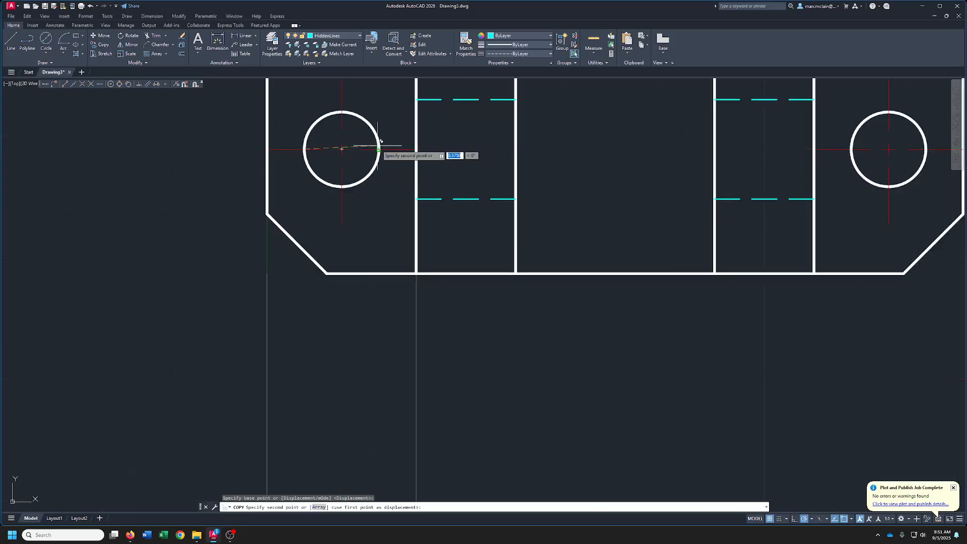
left_click(379, 148)
Place two more copies of the hidden line, aligned with the left and right quadrants of the top view's right hole
middle_click_drag(728, 151, 426, 156)
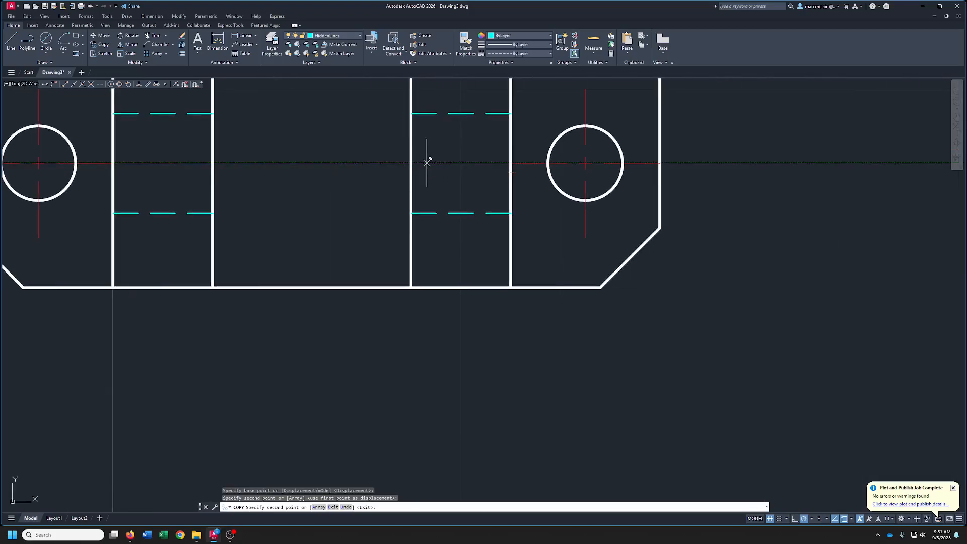
left_click(548, 163)
left_click(624, 164)
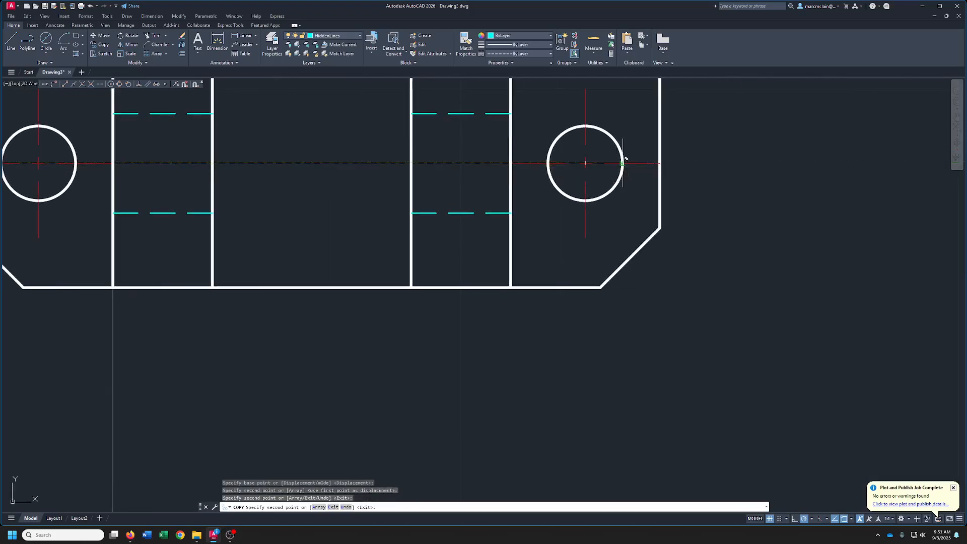
right_click(599, 157)
left_click(613, 162)
scroll(599, 157, "down", 7)
middle_click_drag(559, 230, 443, 259)
scroll(496, 247, "up", 2)
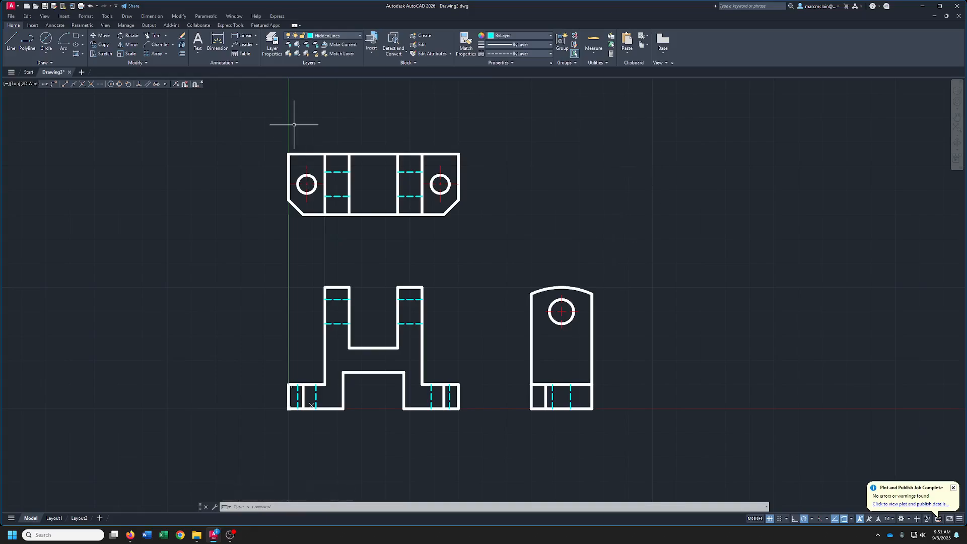
On Layout1, activate the viewport, reset it to the Top view so the three views are centred, and return to paper space
left_click(54, 518)
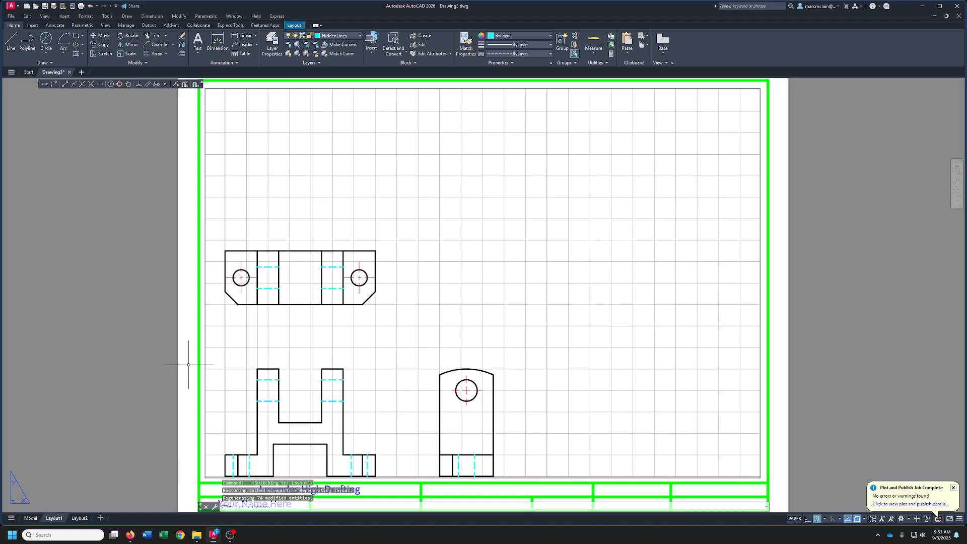
double_click(564, 278)
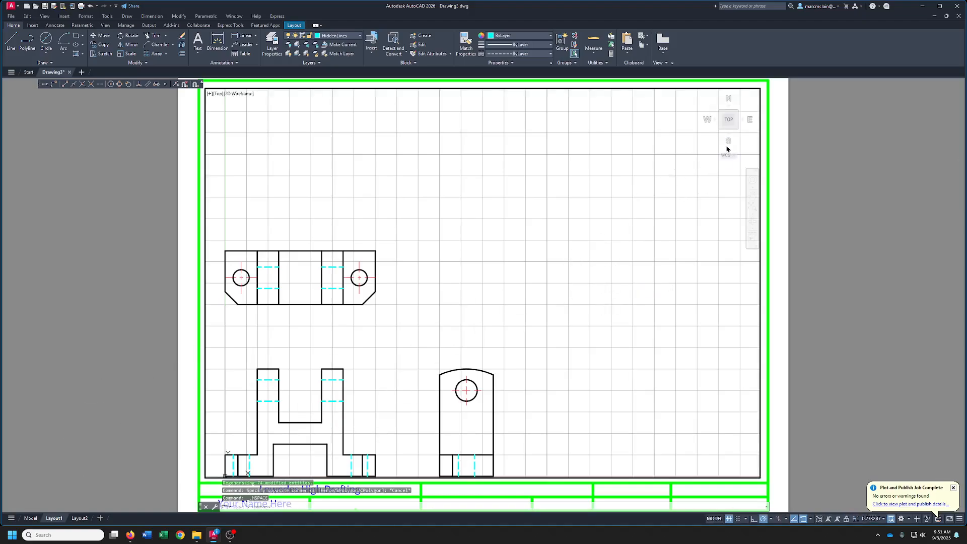
left_click(729, 121)
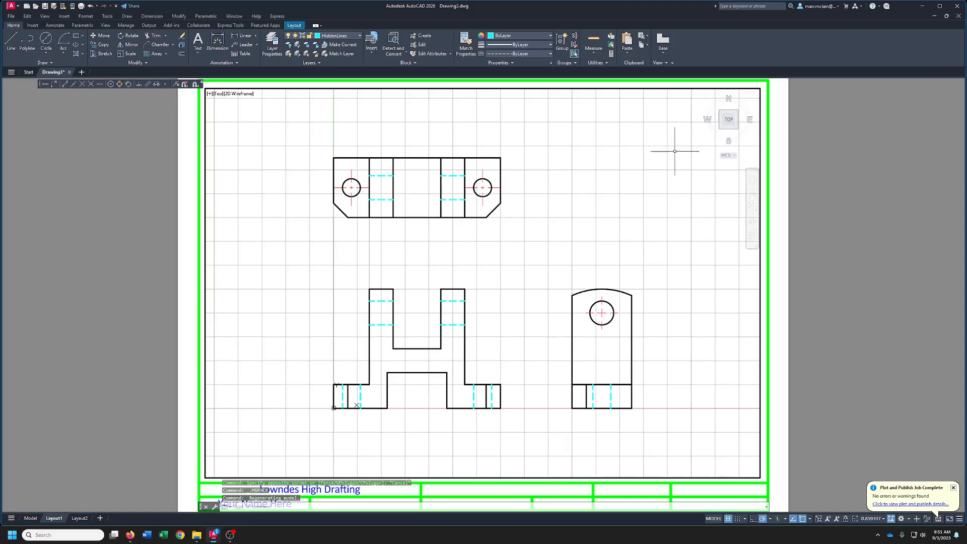
double_click(839, 184)
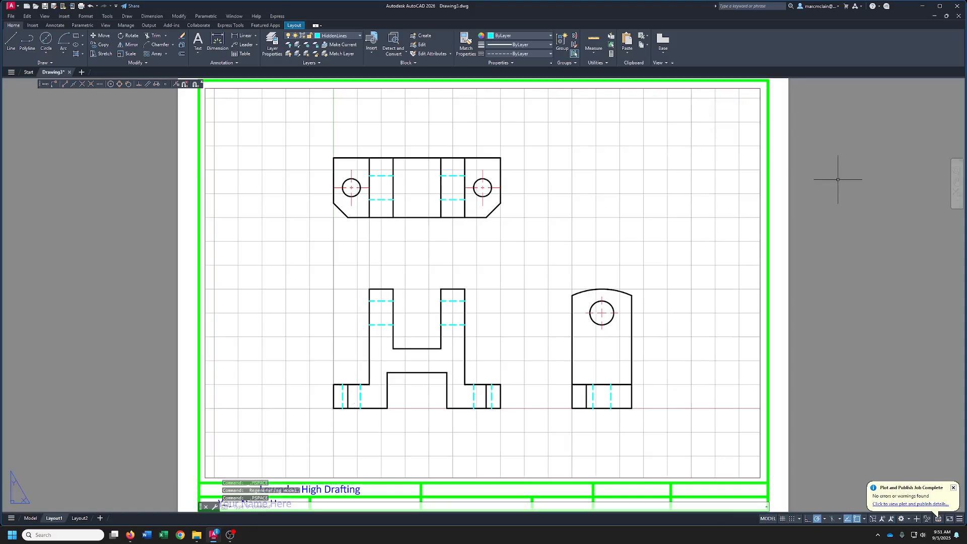
Set the Layout1 viewport's standard scale to 1:1 in its properties
left_click(760, 200)
right_click(825, 188)
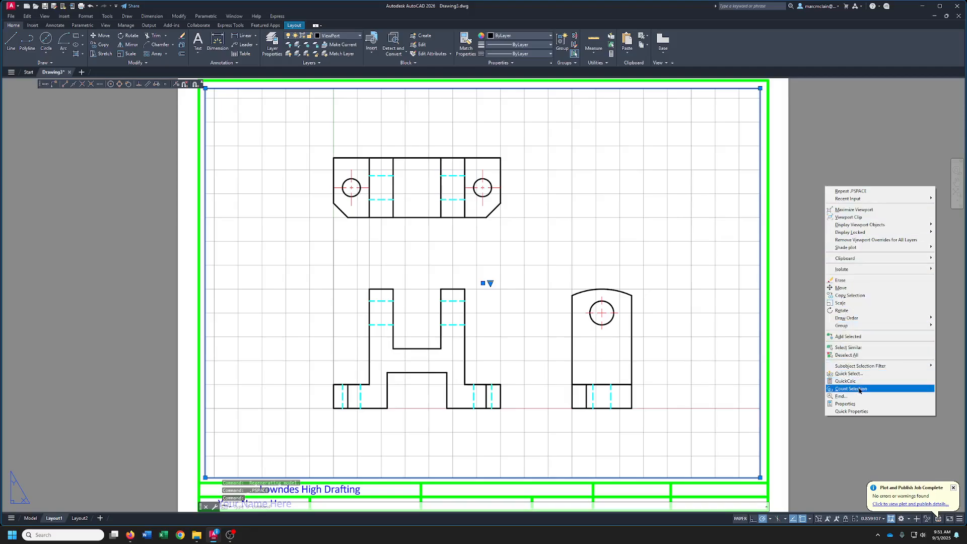
left_click(859, 404)
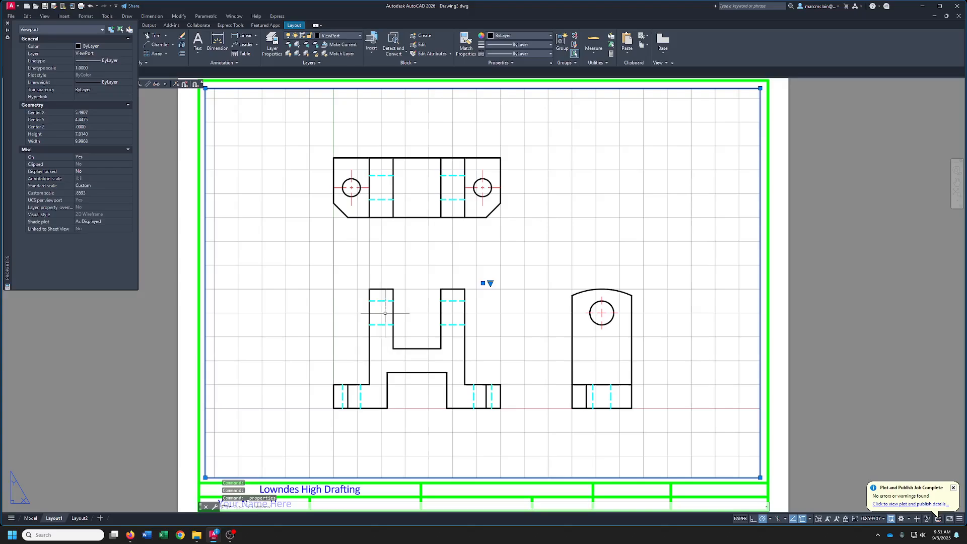
left_click(113, 187)
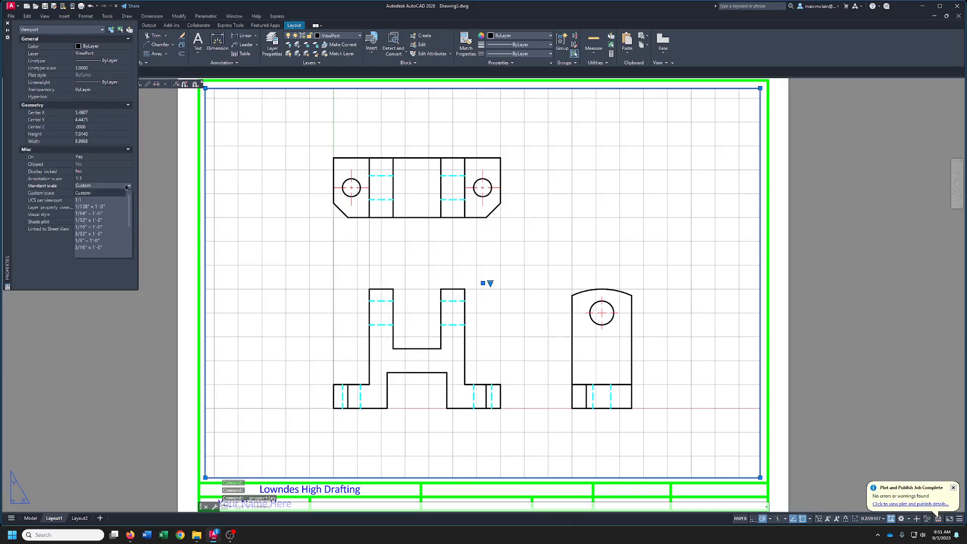
left_click(83, 201)
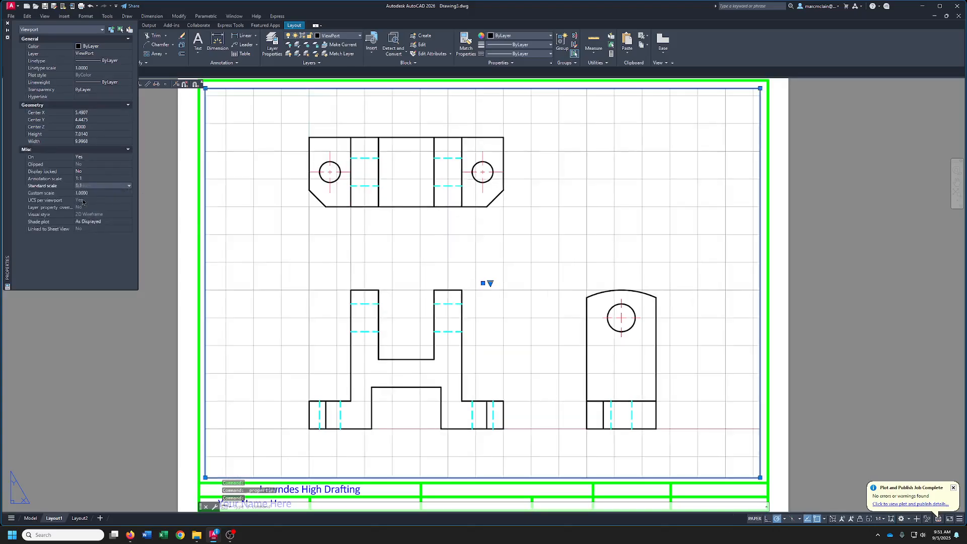
Set the viewport's Display locked property to Yes and close the properties
left_click(84, 173)
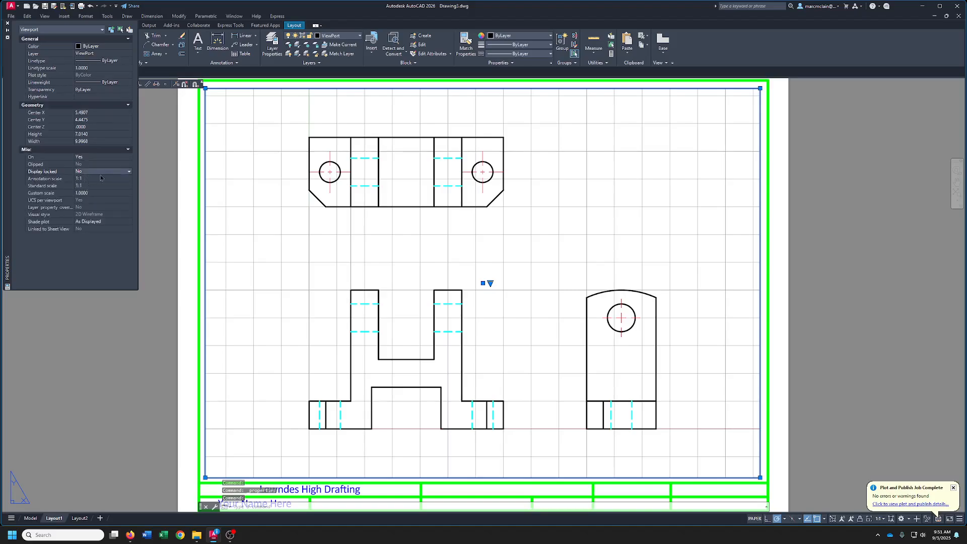
left_click(101, 173)
left_click(88, 179)
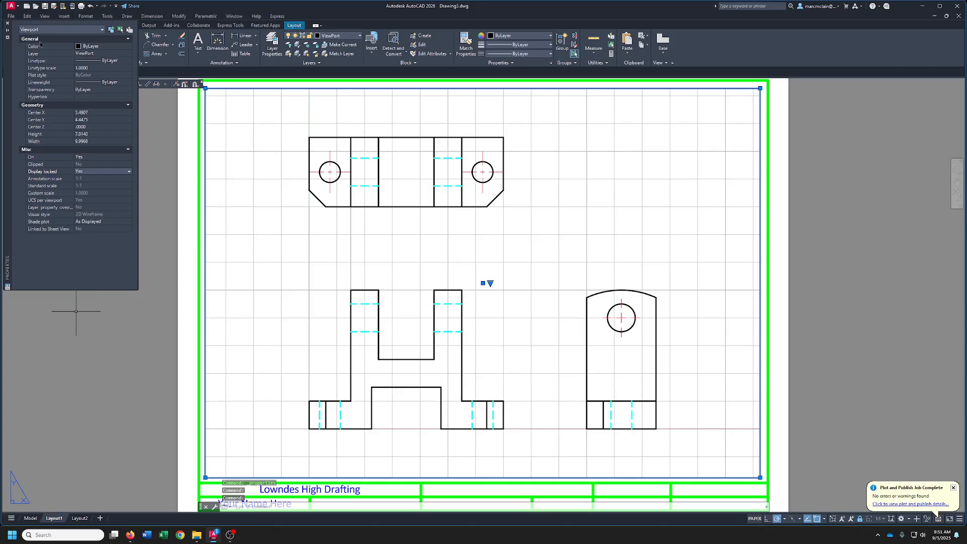
left_click(7, 24)
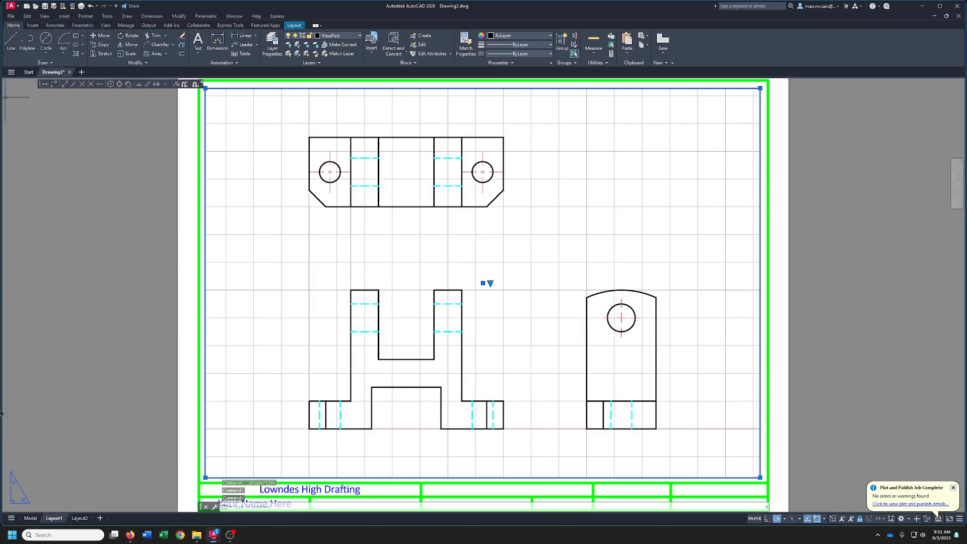
In model space, make the Dimensions layer current and add a vertical linear dimension for the height of the front view's left foot
left_click(31, 518)
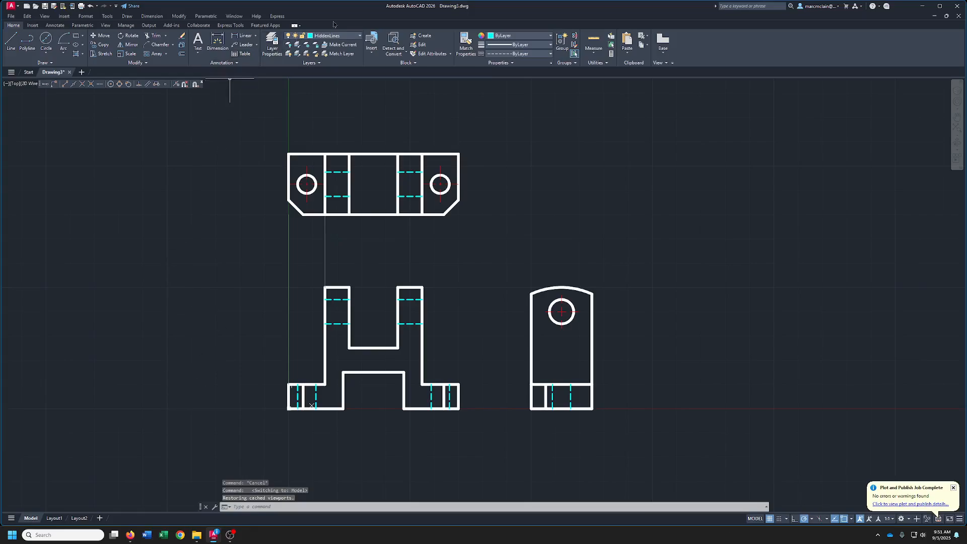
left_click(354, 36)
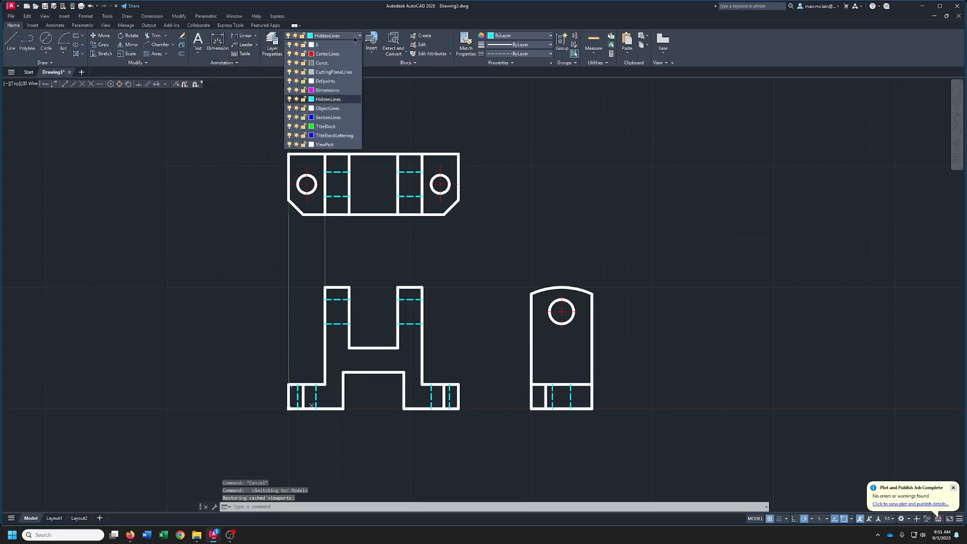
left_click(330, 92)
left_click(235, 35)
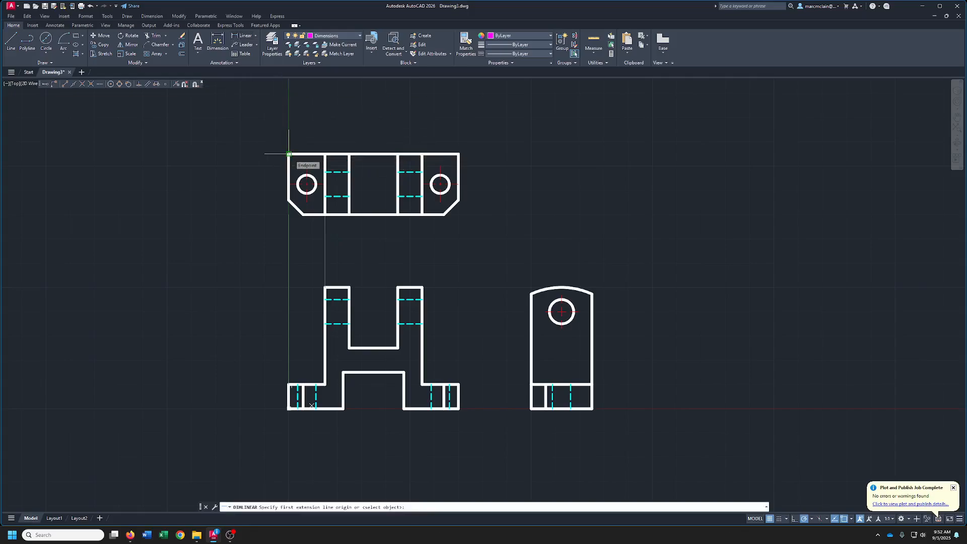
left_click(289, 409)
left_click(289, 385)
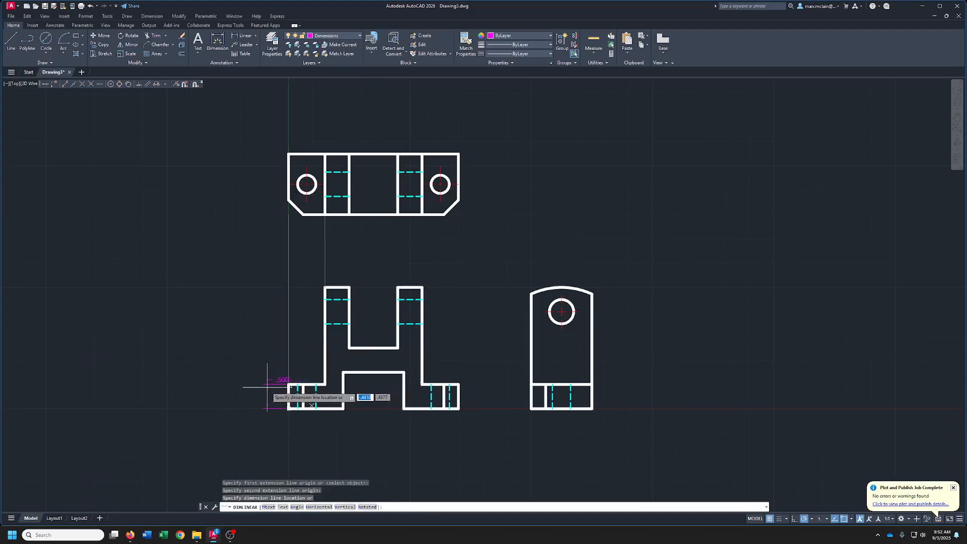
left_click(265, 386)
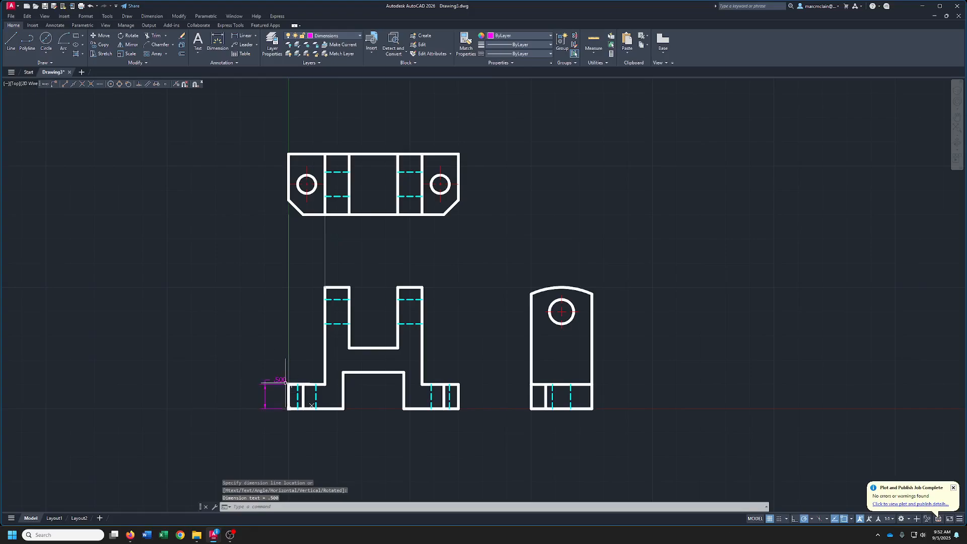
Modify the Mechanical dimension style to always keep text between extension lines and set center marks to None
left_click(147, 66)
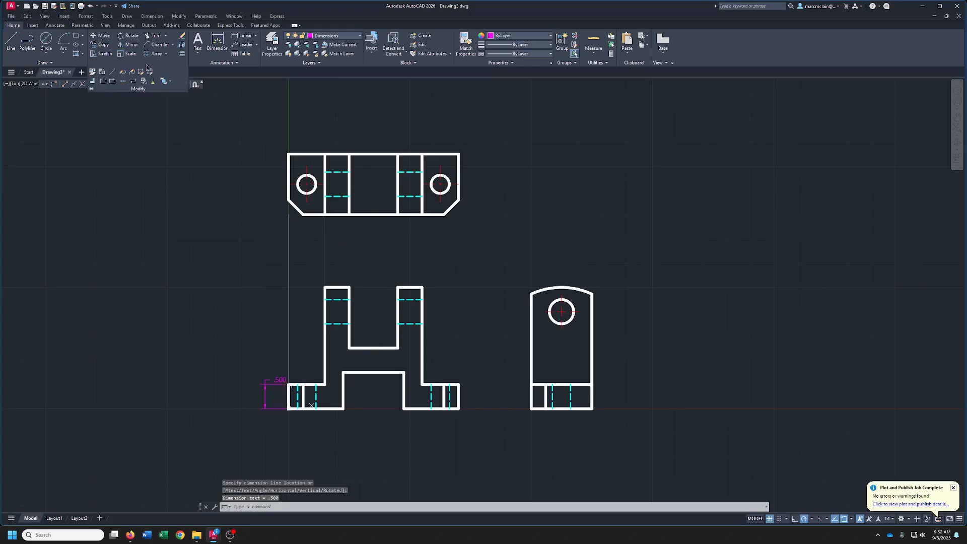
left_click(242, 66)
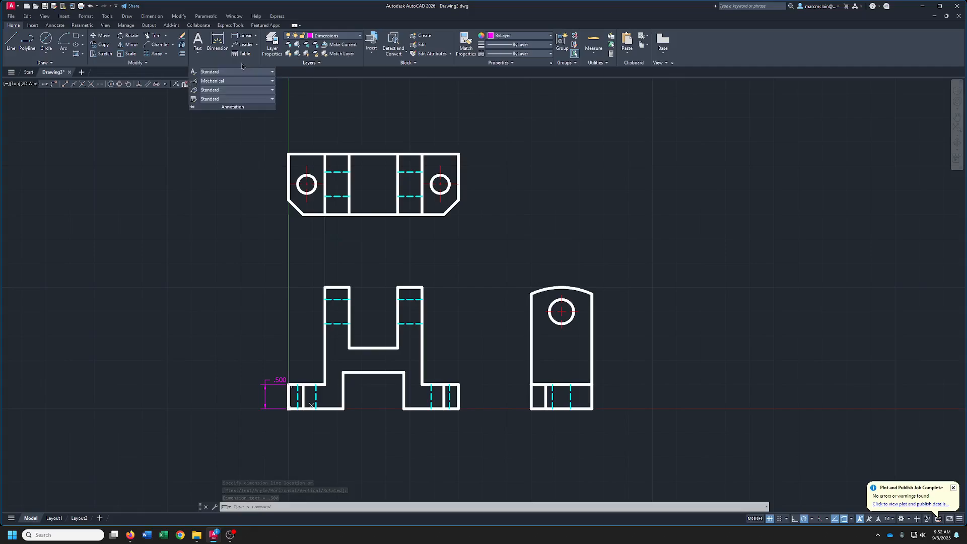
left_click(194, 82)
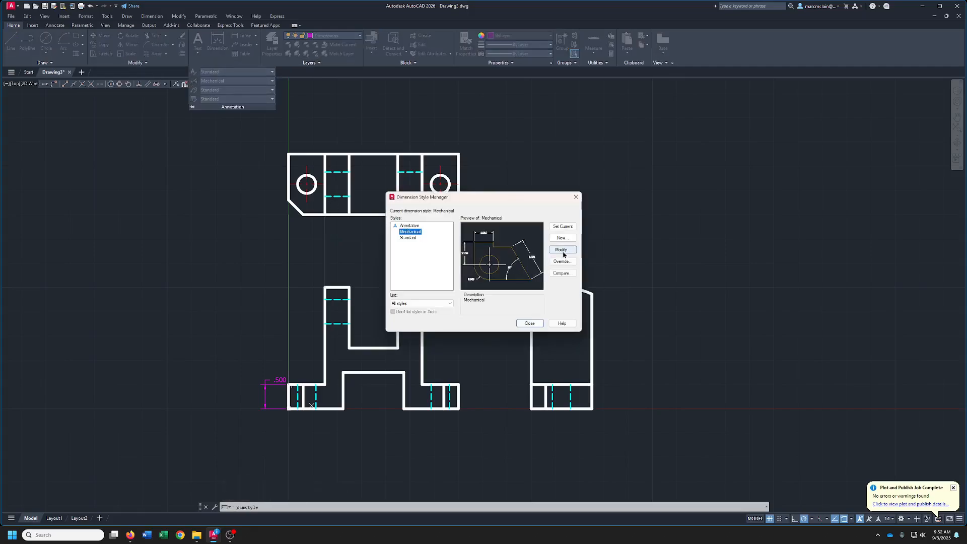
key("Return")
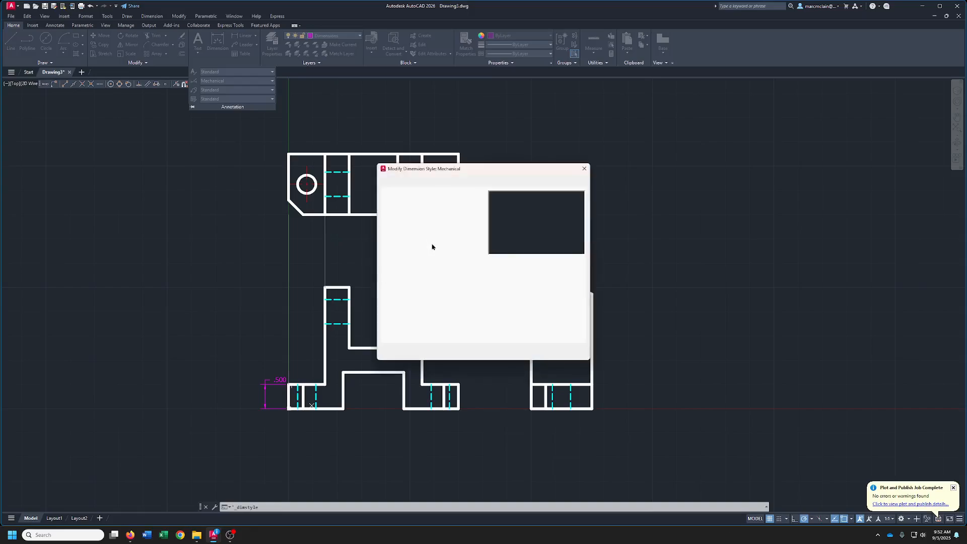
left_click(456, 184)
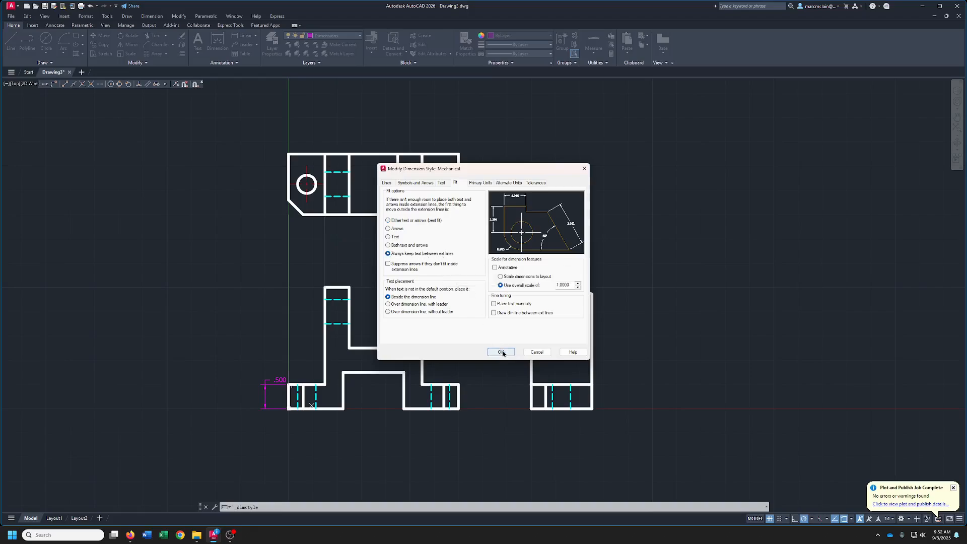
left_click(414, 183)
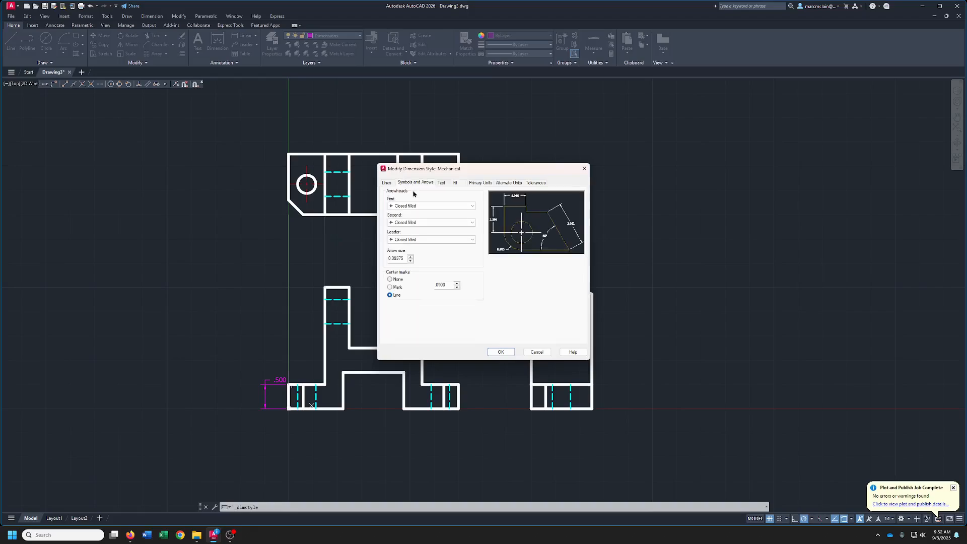
left_click(390, 280)
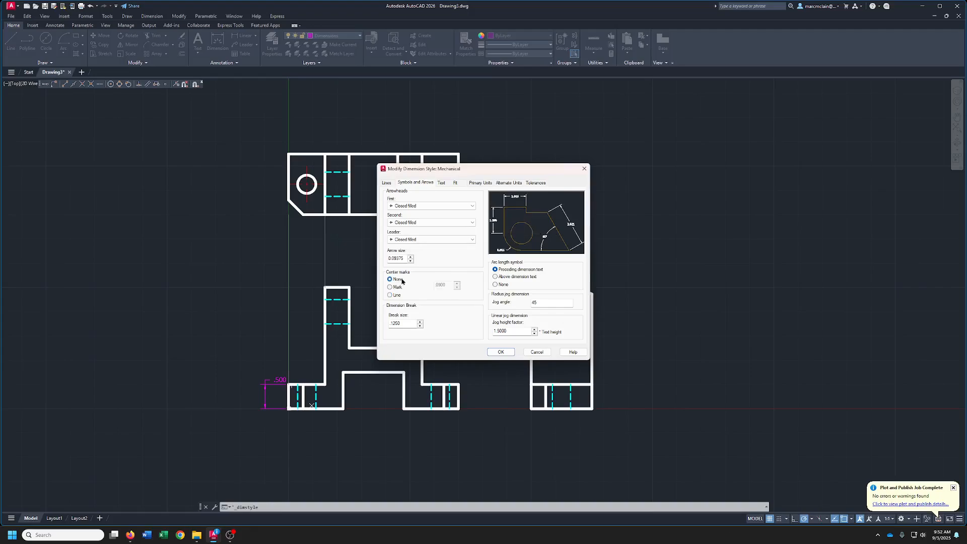
left_click(500, 353)
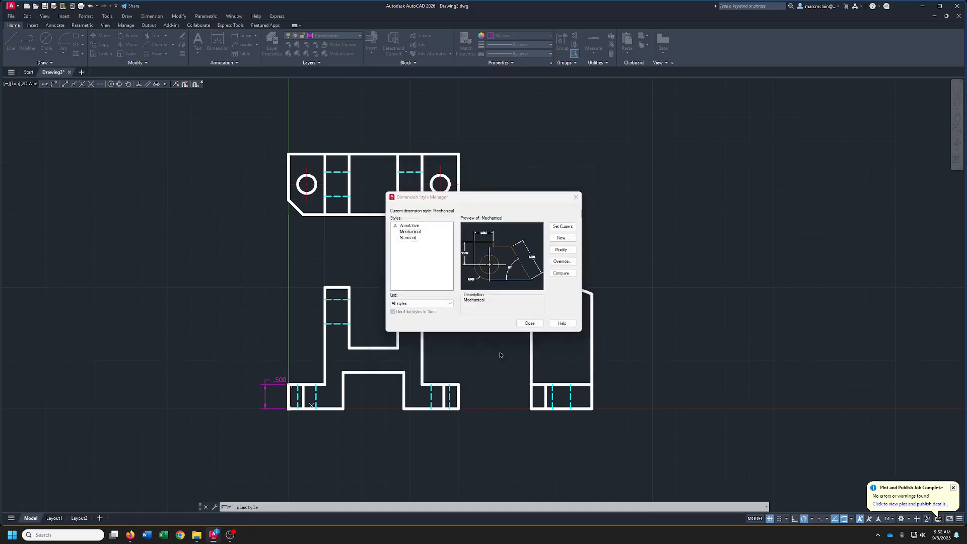
left_click(529, 323)
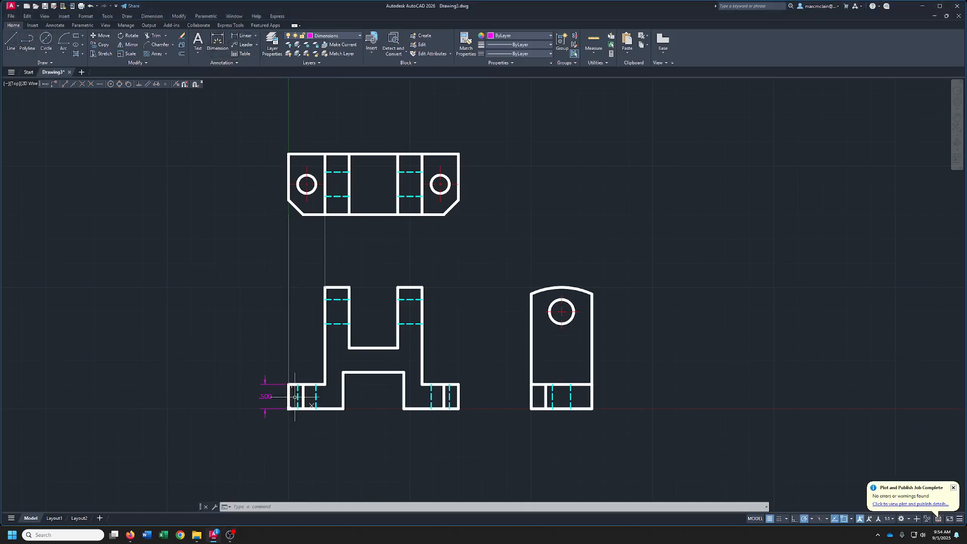
Add a linear dimension for the front view's overall height, placed outside the left foot's dimension
left_click(244, 35)
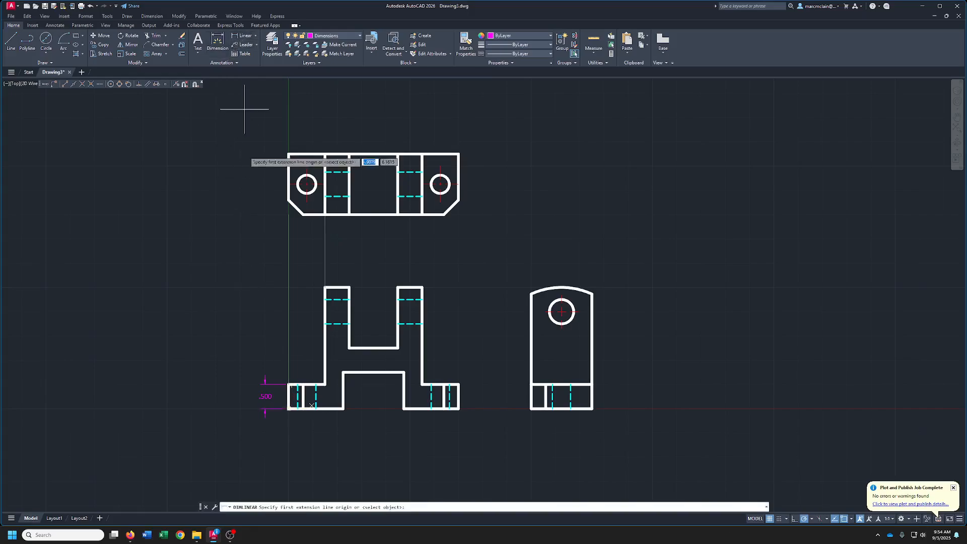
left_click(289, 409)
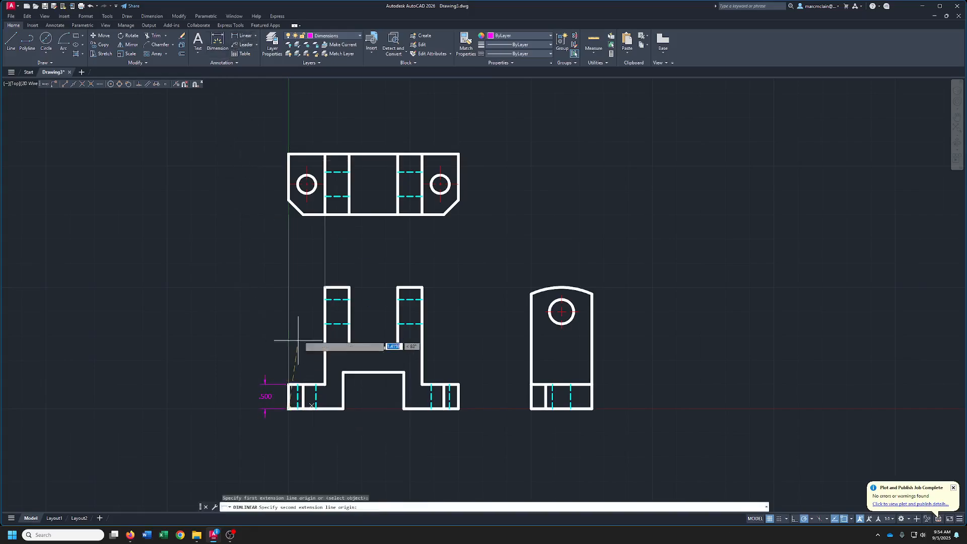
left_click(325, 287)
left_click(252, 326)
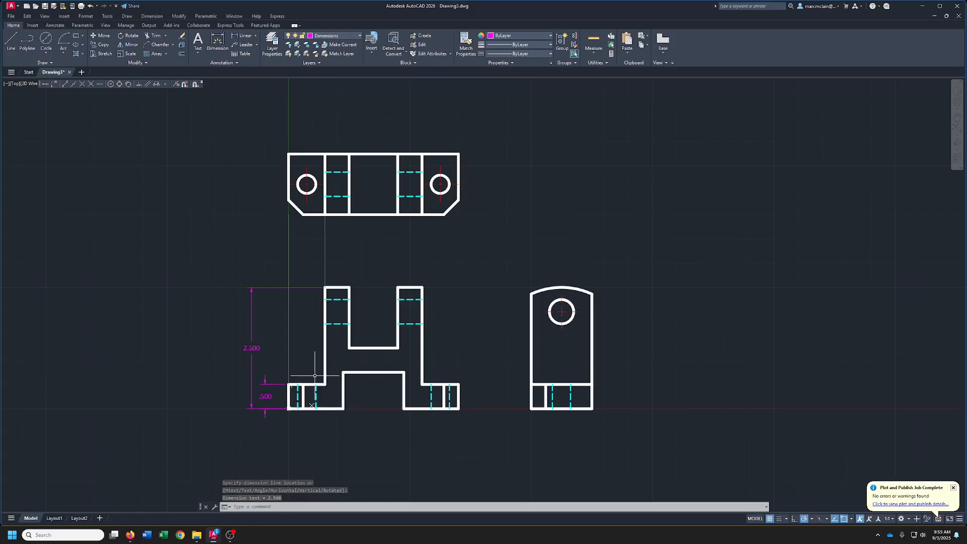
Move the front view's overall height dimension farther out from the left foot to make room for another dimension
left_click(256, 349)
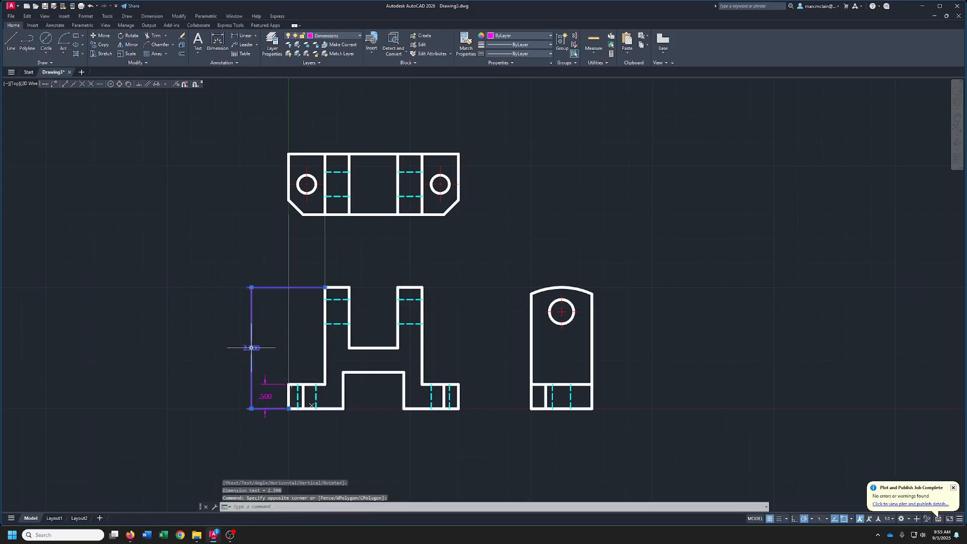
left_click(251, 348)
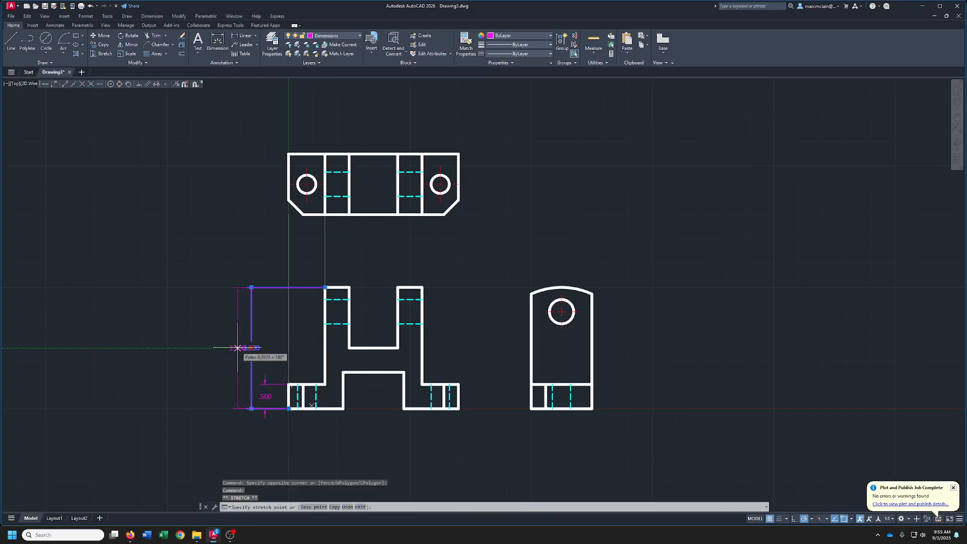
left_click(235, 347)
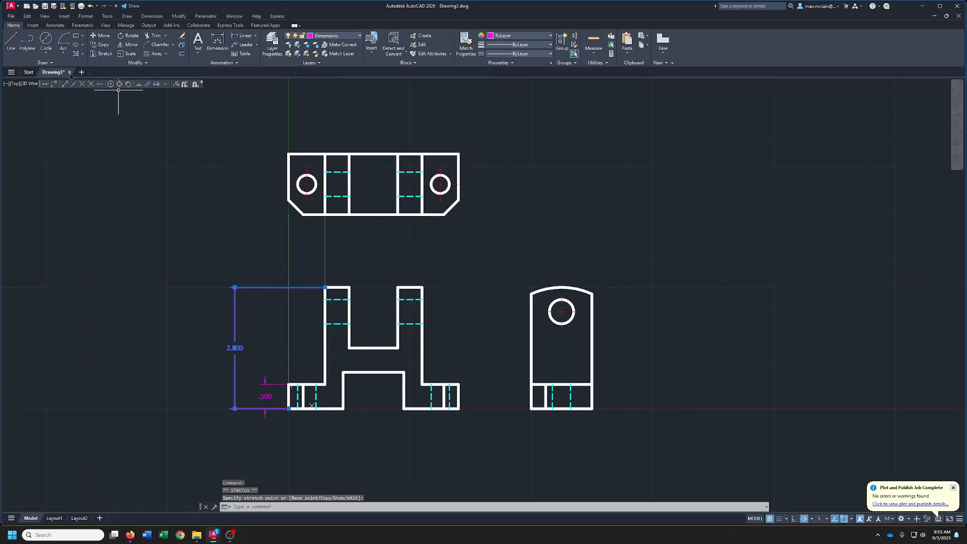
Add a vertical linear dimension for the bottom notch's height, placed between the left foot's and the overall height dimensions
left_click(240, 36)
left_click(289, 408)
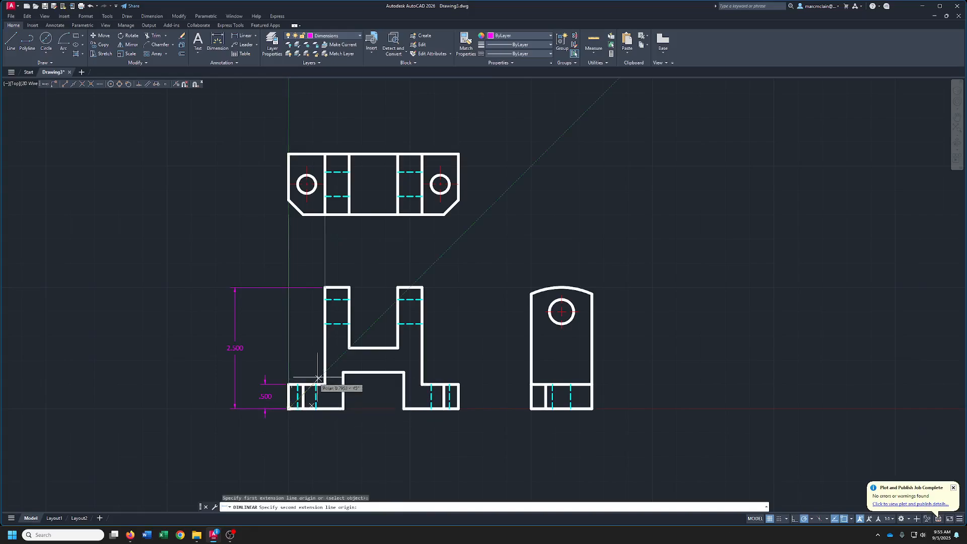
left_click(343, 372)
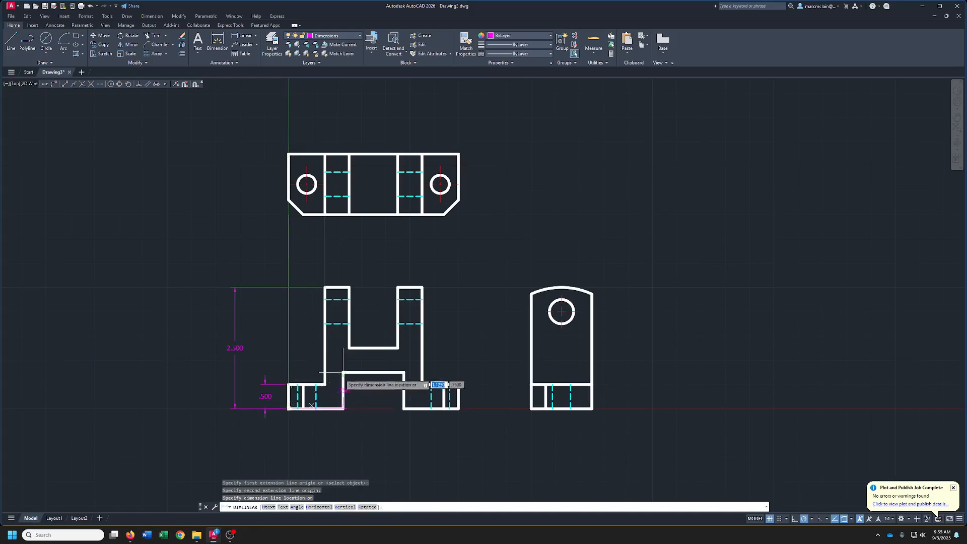
left_click(247, 390)
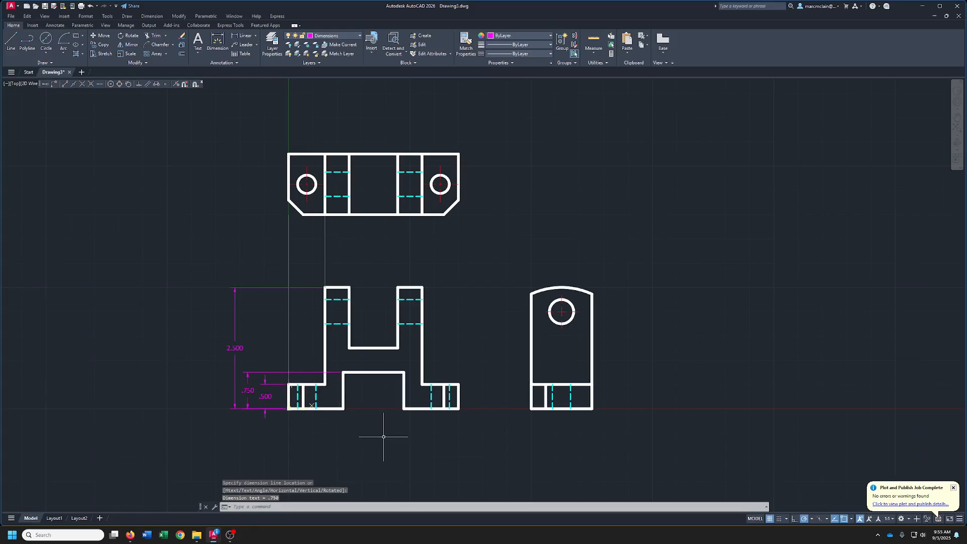
Add a horizontal linear dimension for the front view's overall width, placed below the view
middle_click_drag(334, 423, 328, 368)
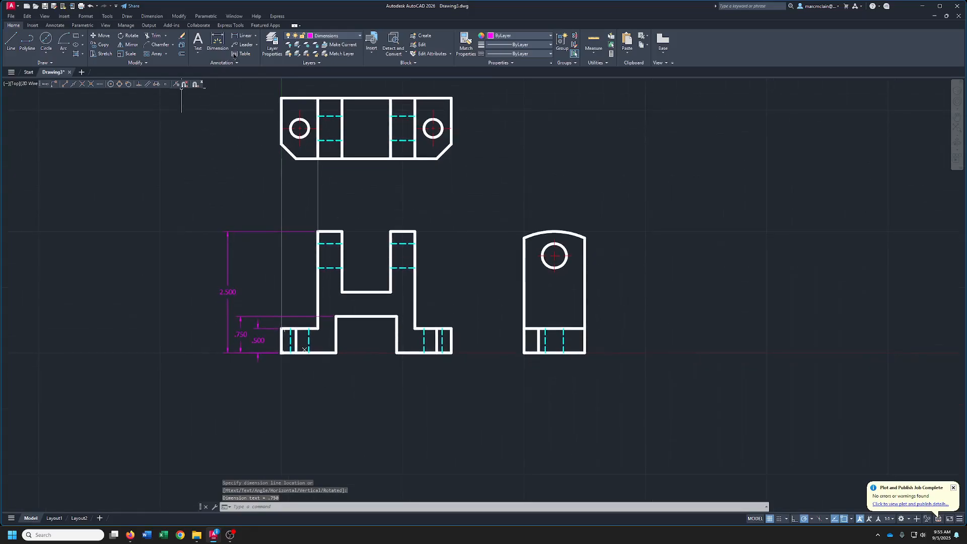
left_click(242, 36)
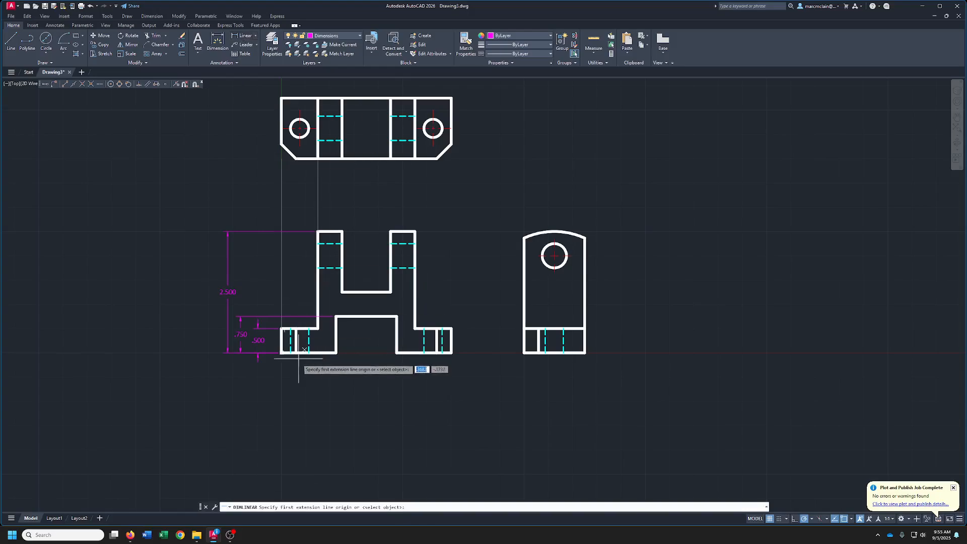
left_click(282, 352)
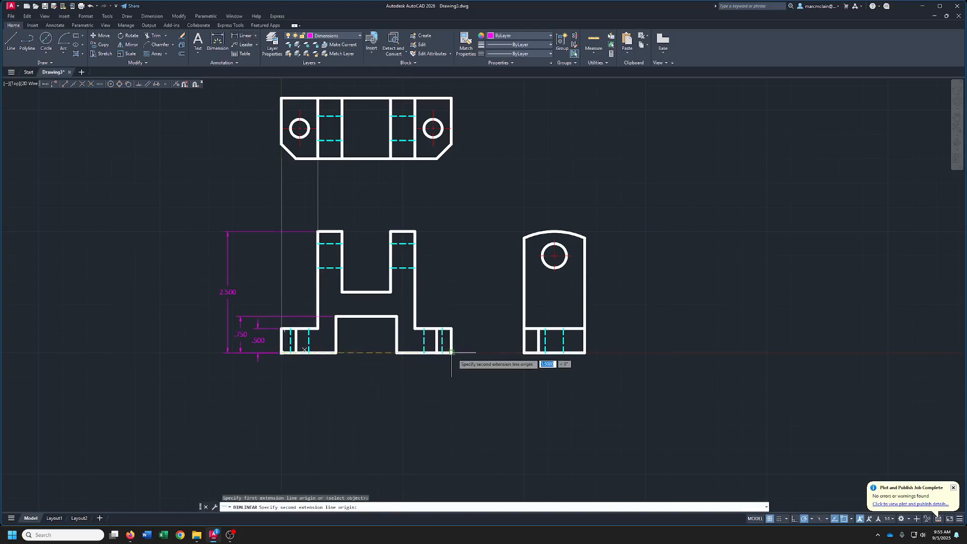
left_click(452, 353)
left_click(447, 401)
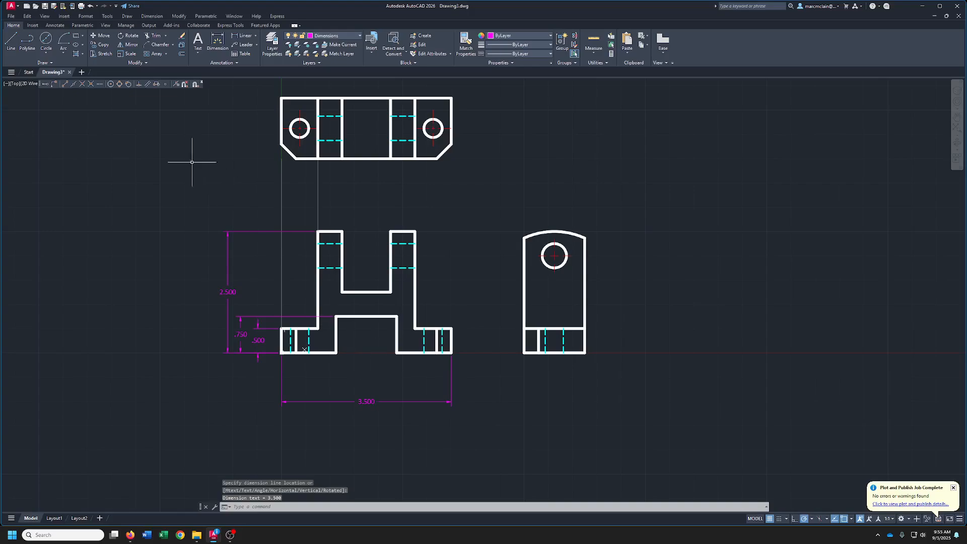
Add a linear dimension for the width of the front view's bottom notch, placed between the view and the overall width dimension
left_click(242, 36)
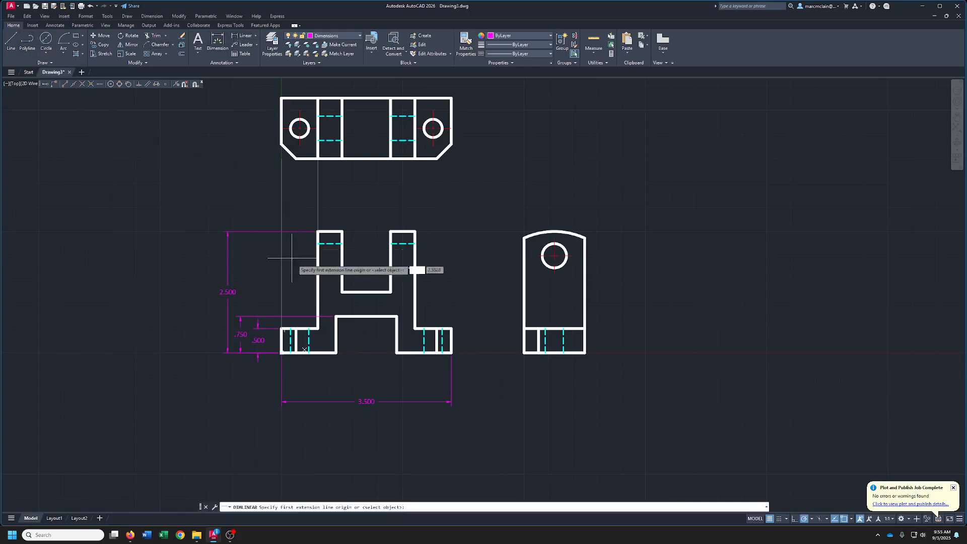
left_click(336, 353)
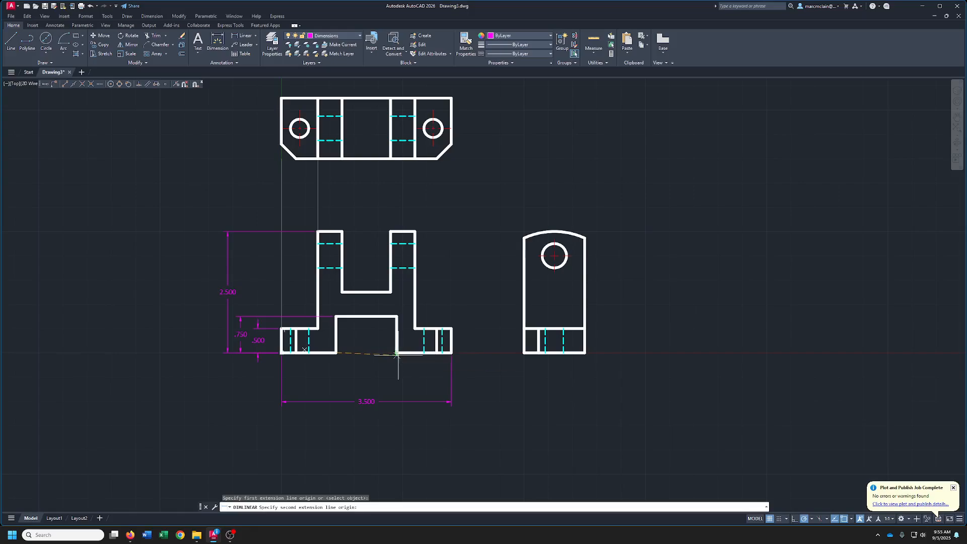
left_click(397, 353)
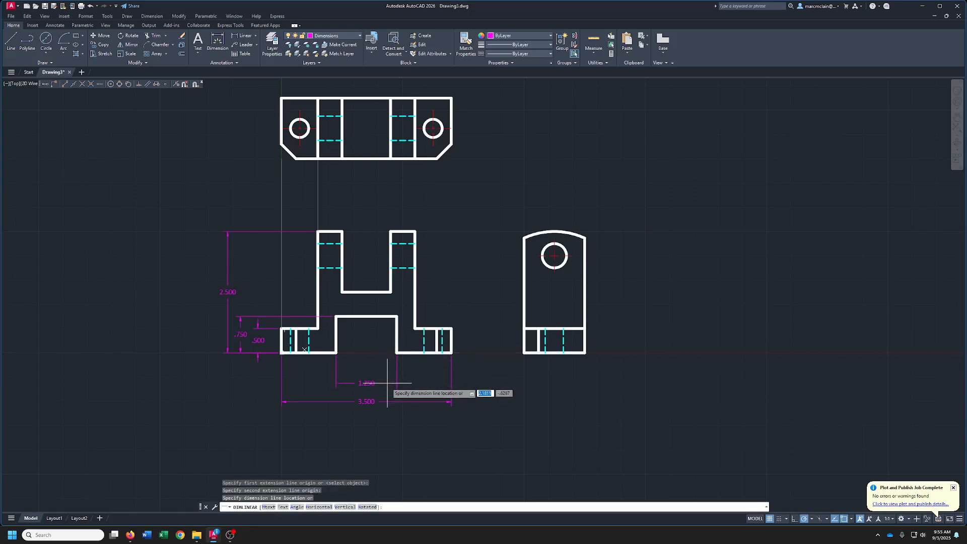
left_click(391, 383)
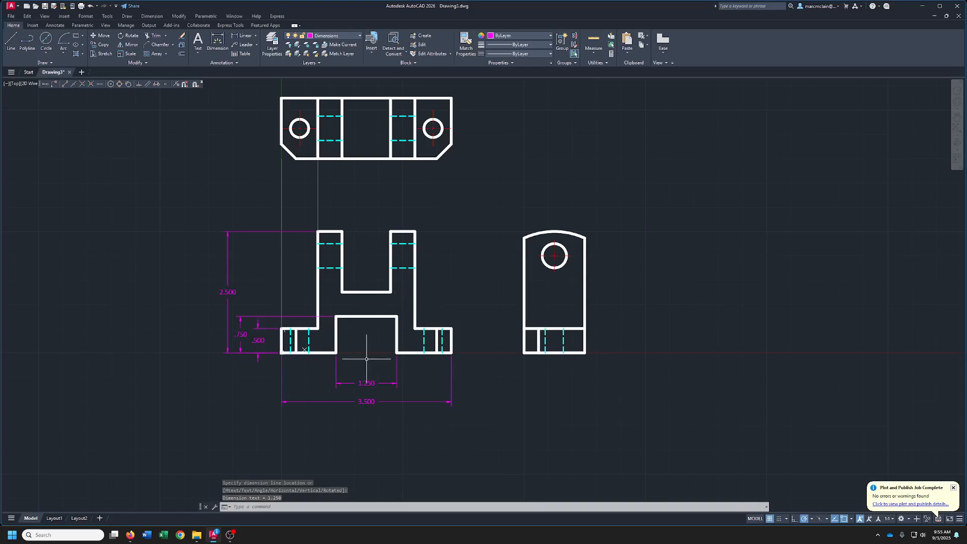
Add a linear dimension for the width of the front view's upper slot, placed just above the uprights
right_click(450, 264)
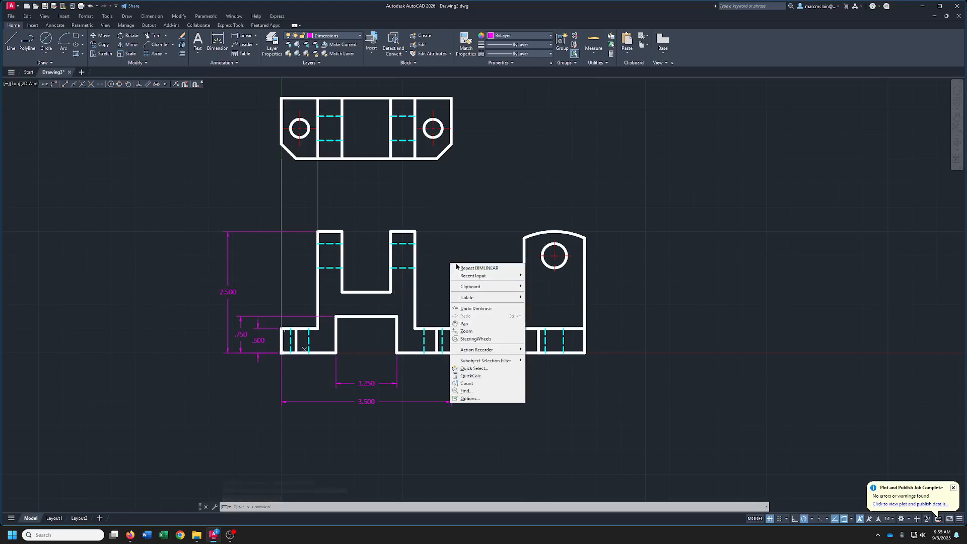
left_click(465, 268)
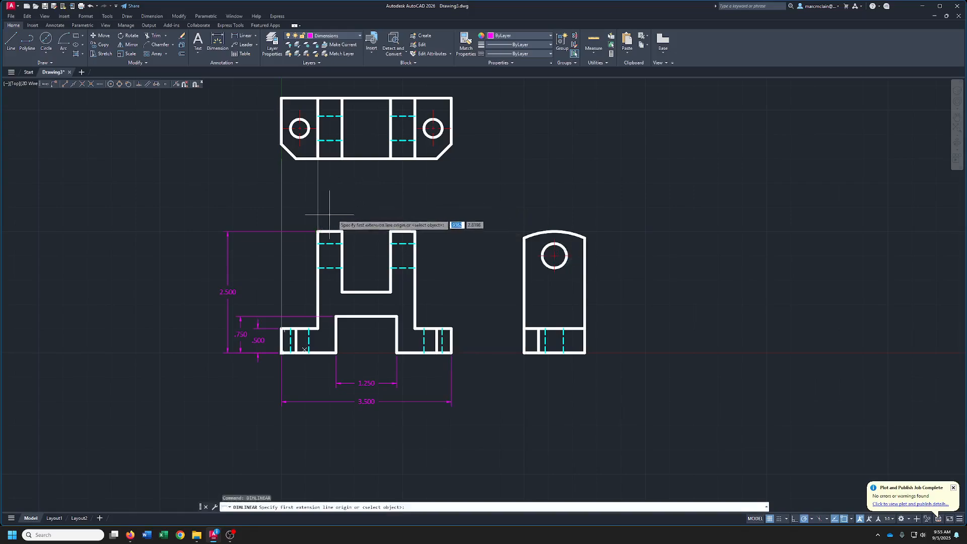
left_click(342, 232)
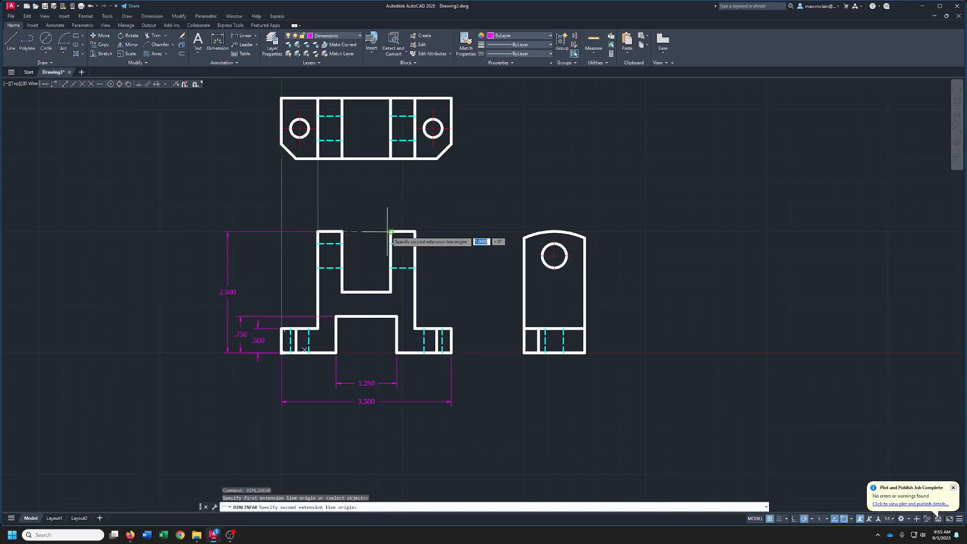
left_click(391, 232)
left_click(385, 219)
Add a linear dimension for the left upright's thickness, aligned with the upper slot's width dimension
right_click(434, 212)
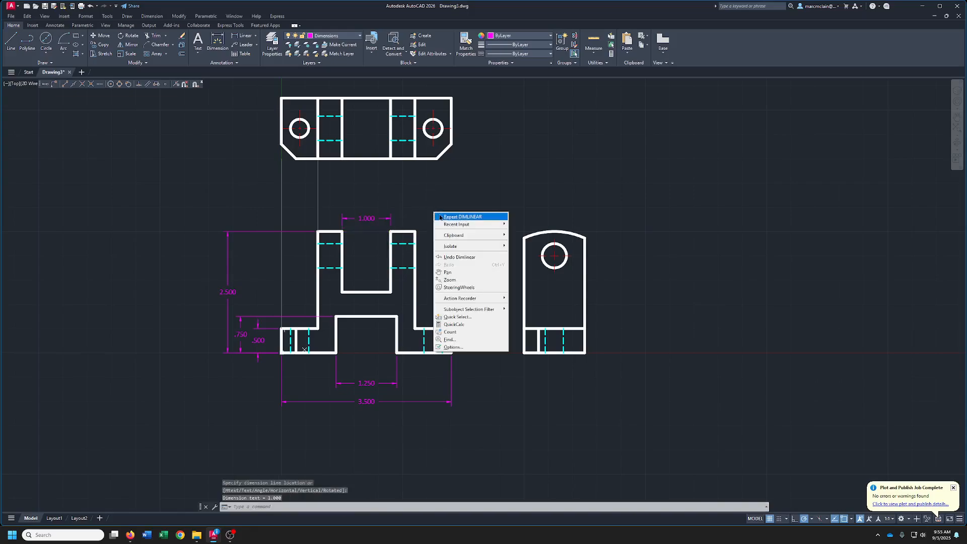
left_click(444, 218)
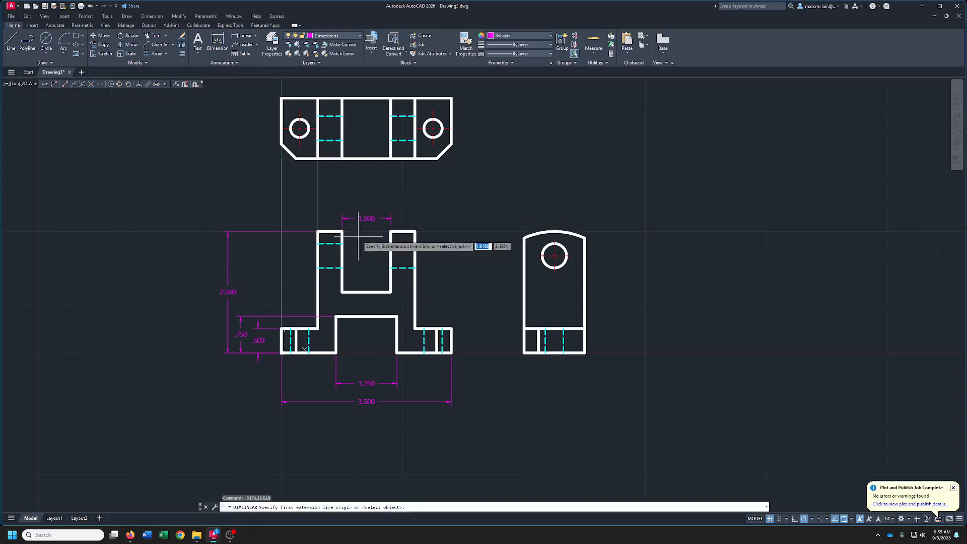
left_click(318, 231)
left_click(342, 231)
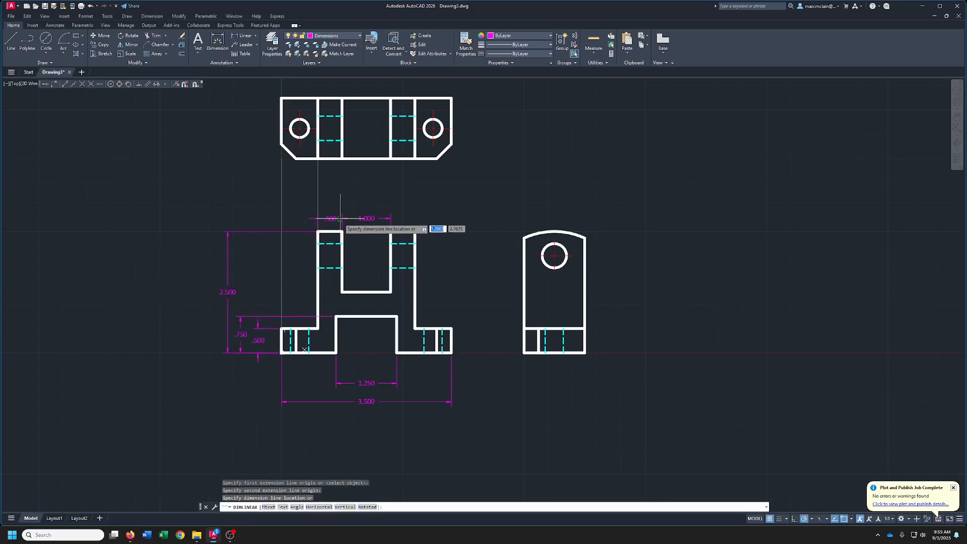
left_click(341, 218)
Add a horizontal linear dimension from the left foot's outer edge to the left upright, aligned with the upright's thickness dimension
right_click(303, 205)
left_click(315, 211)
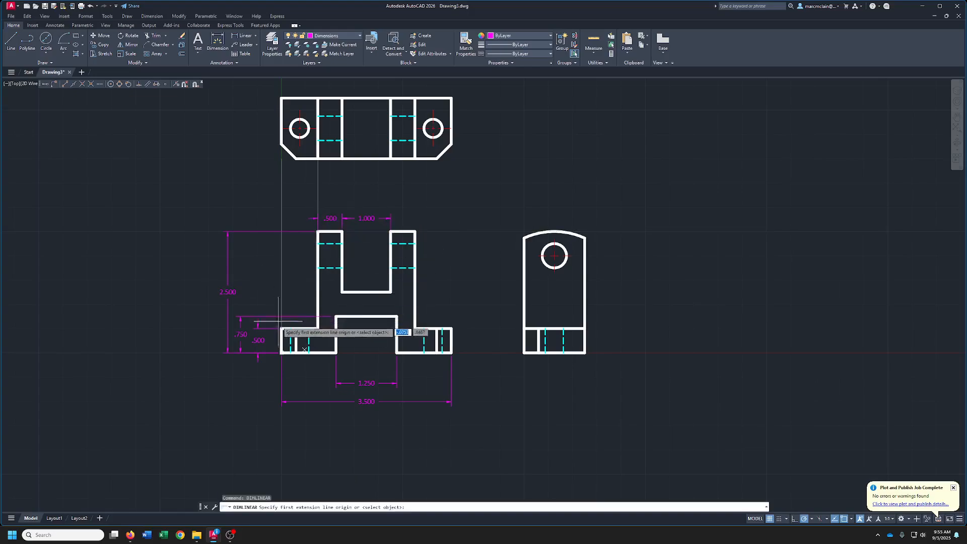
left_click(283, 328)
left_click(318, 232)
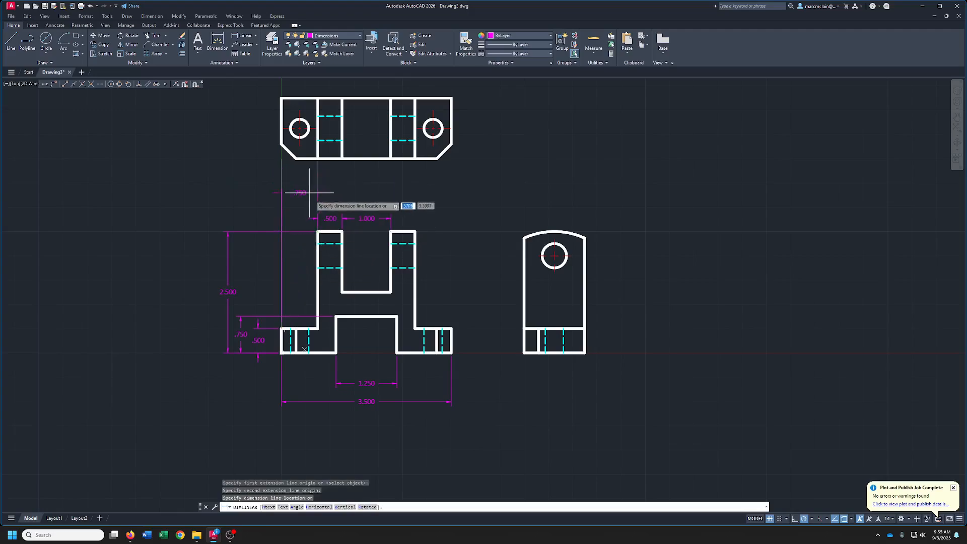
left_click(316, 218)
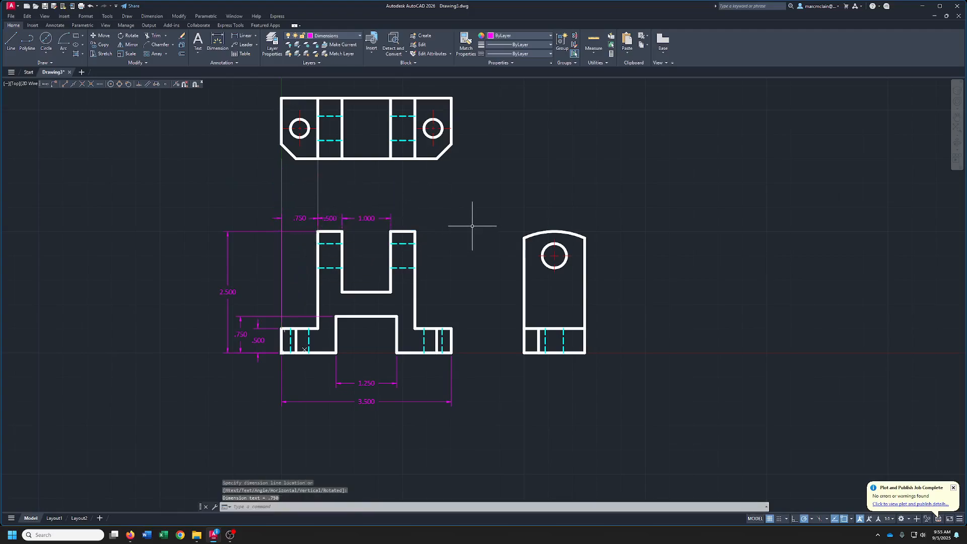
Delete the overall width dimension below the front view and dimension that width above the row of smaller width dimensions instead
left_click(433, 394)
left_click(414, 413)
key("Delete")
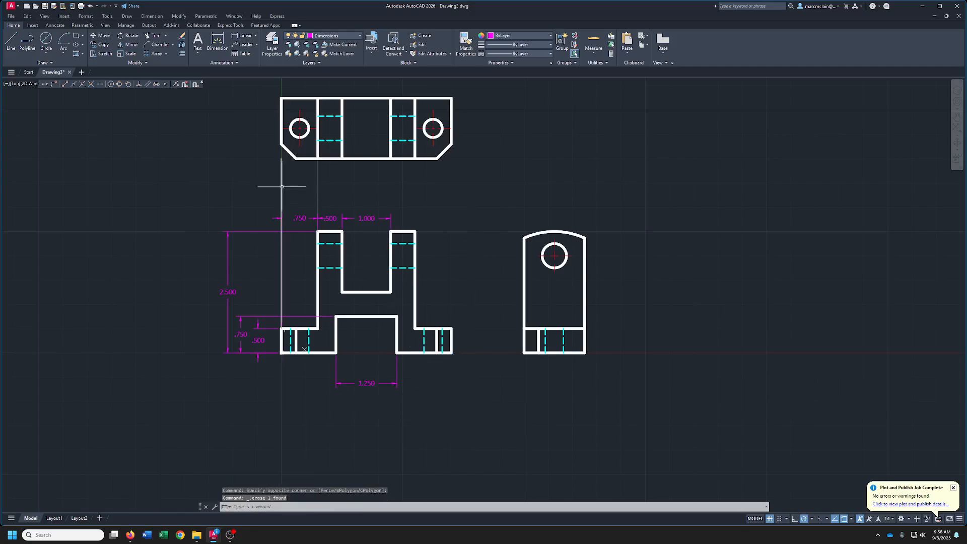
left_click(245, 35)
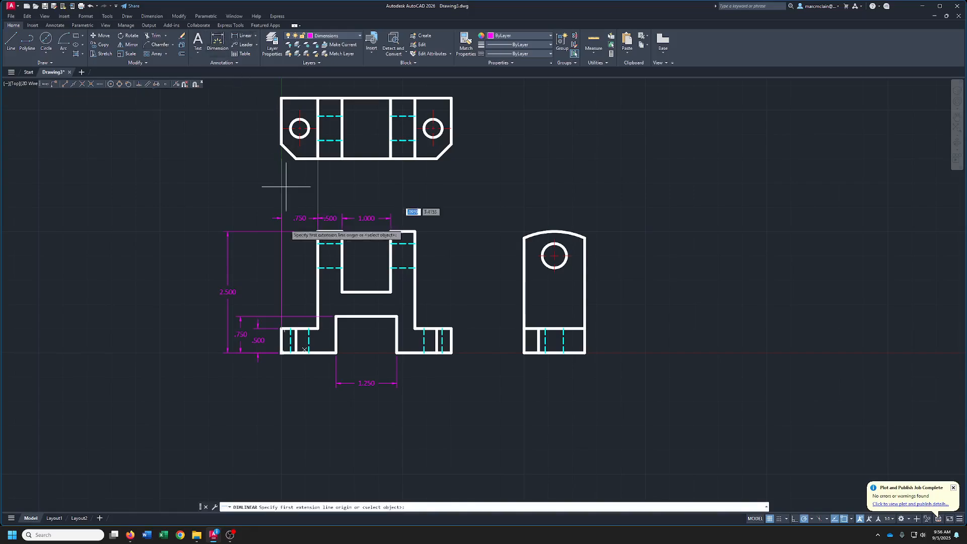
left_click(281, 328)
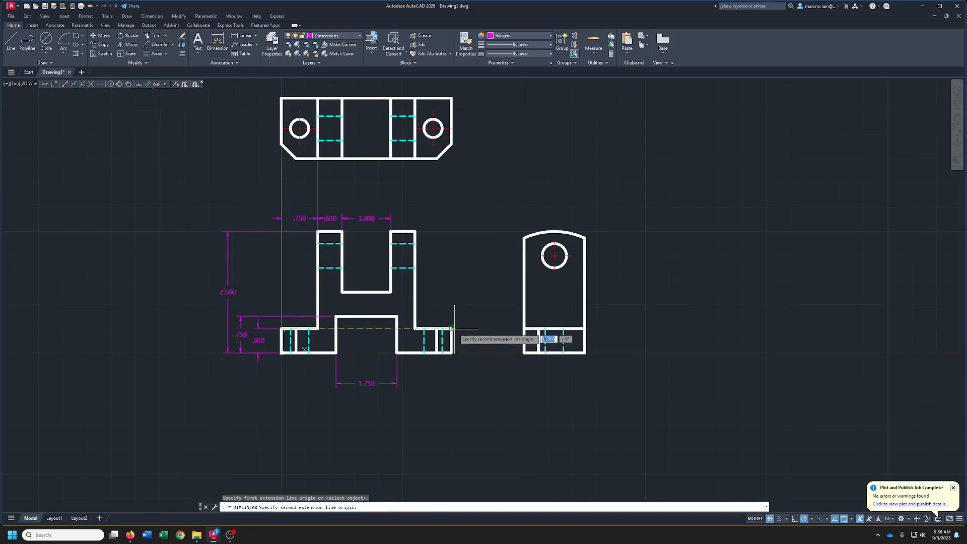
left_click(452, 328)
left_click(429, 208)
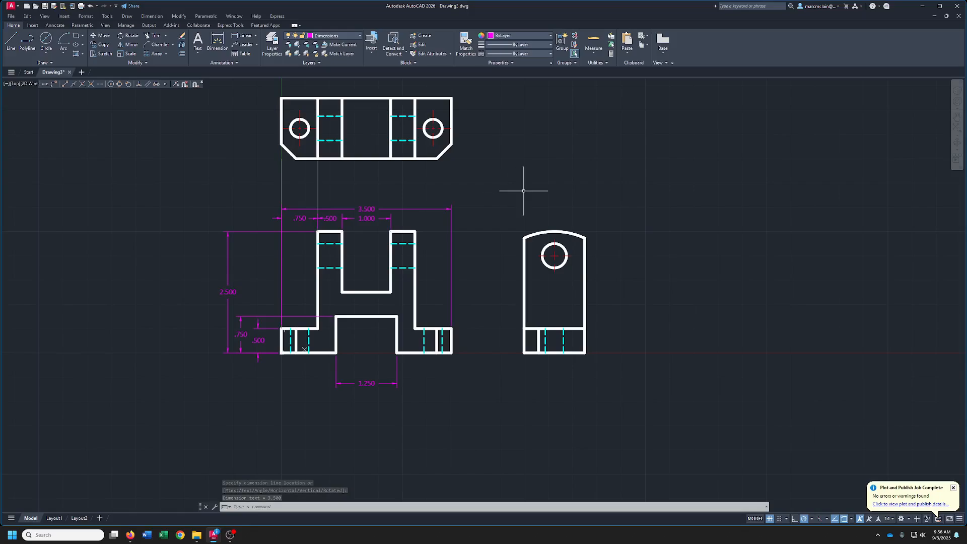
Add a vertical linear dimension between the bottom notch's top edge and the upper slot's floor, aligned with the notch's height dimension
left_click(249, 315)
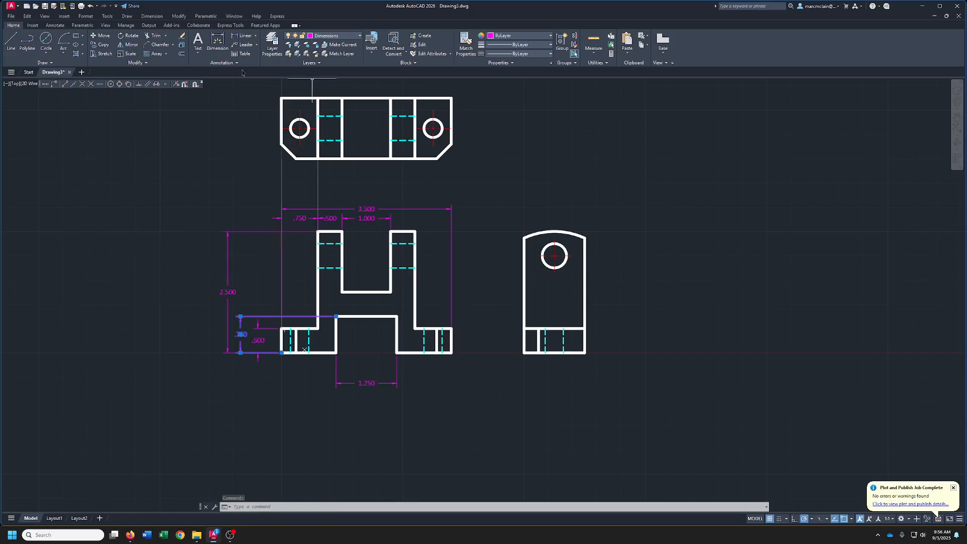
left_click(244, 36)
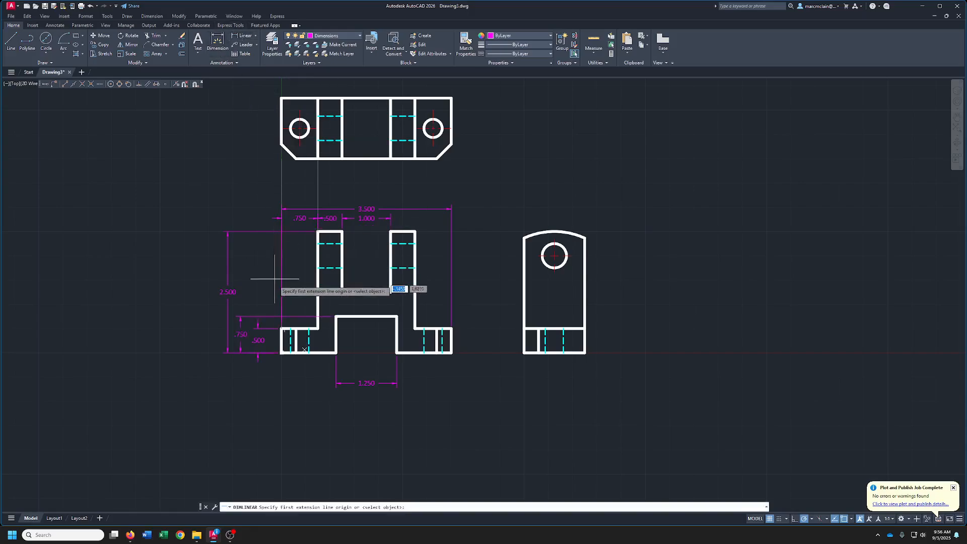
left_click(335, 317)
left_click(342, 293)
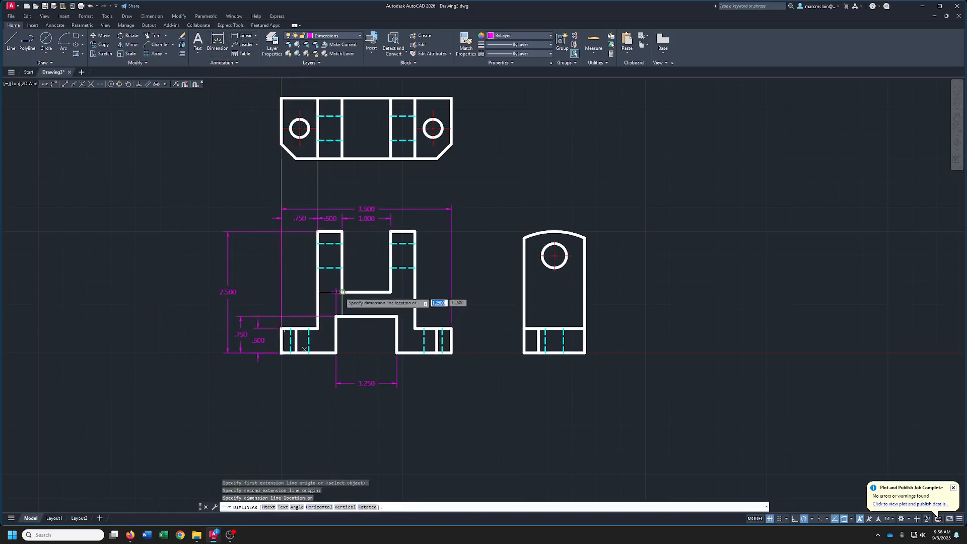
left_click(246, 309)
Shift the front view's overall height dimension slightly farther outward to clear the web's thickness dimension, and clear the selection
scroll(237, 275, "up", 4)
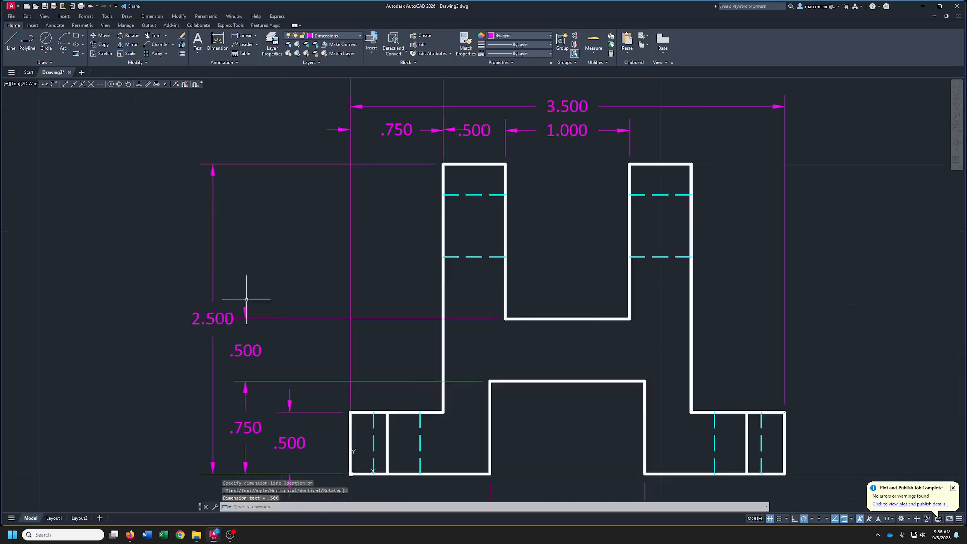
left_click(207, 297)
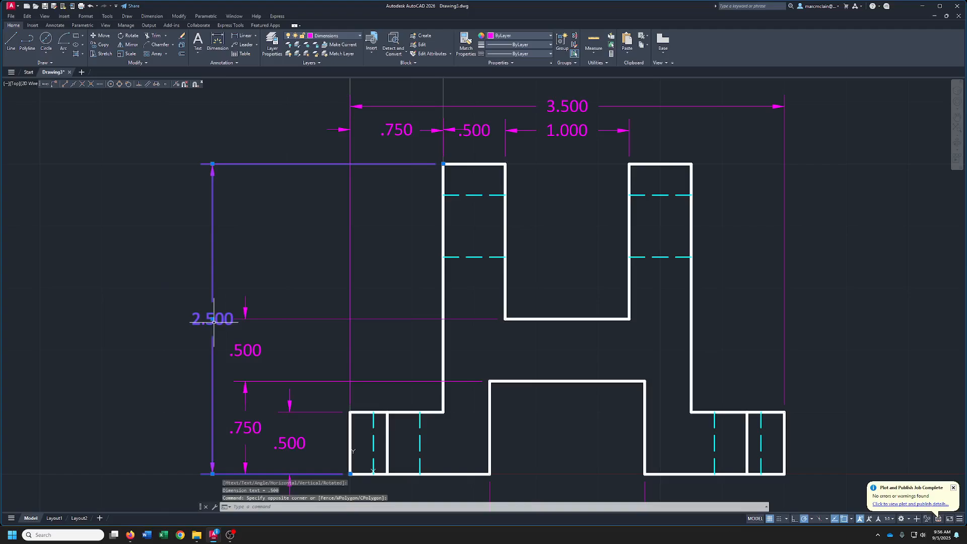
left_click(212, 319)
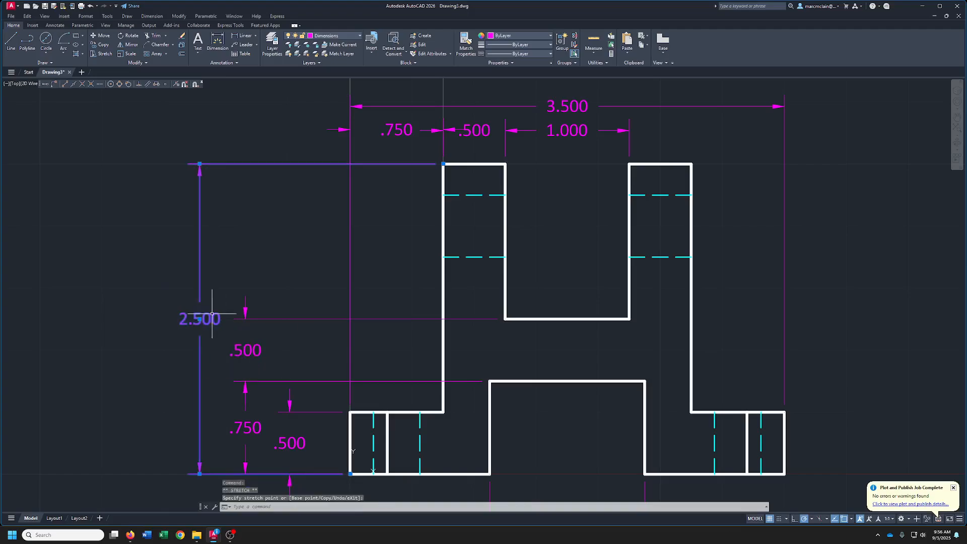
scroll(278, 277, "down", 4)
key("Escape")
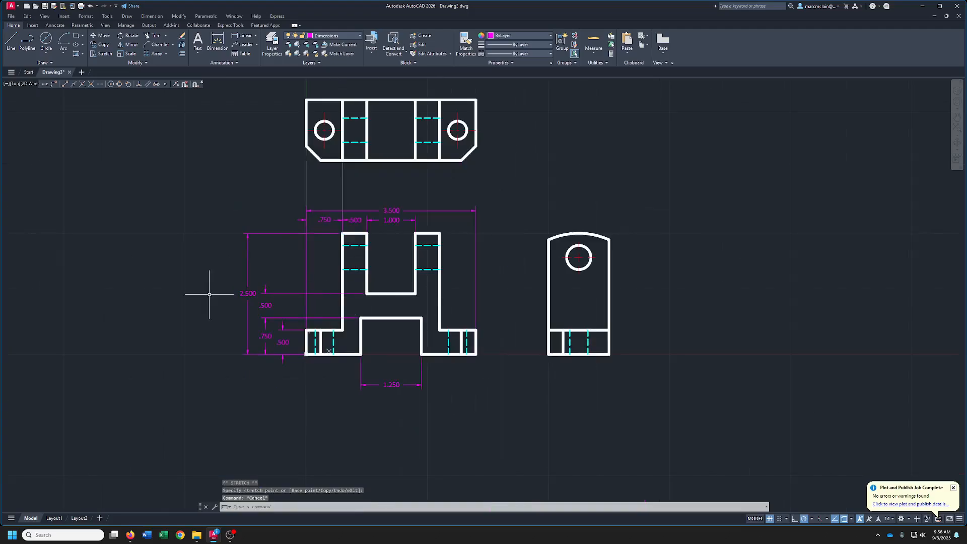
Move the bottom notch's width dimension closer to the front view's lower edge
left_click(390, 383)
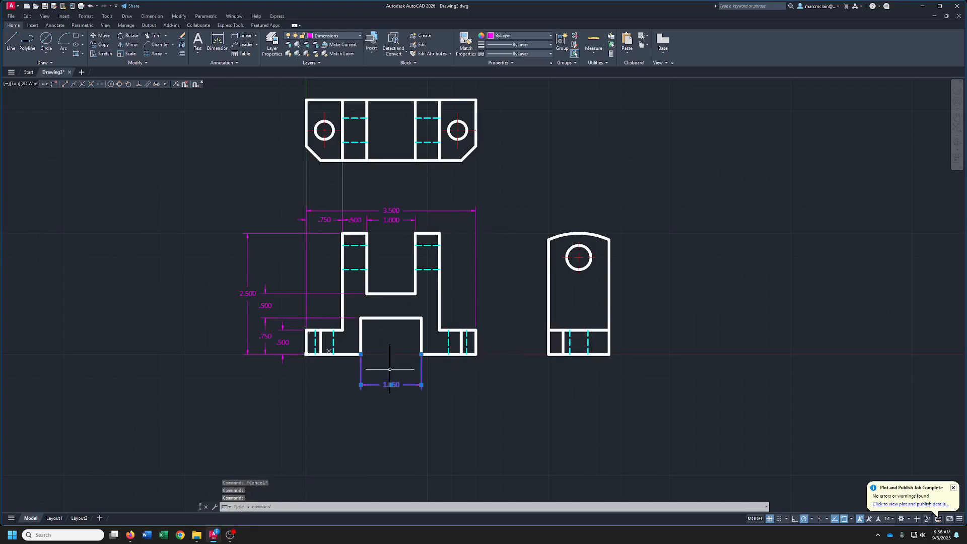
left_click(391, 385)
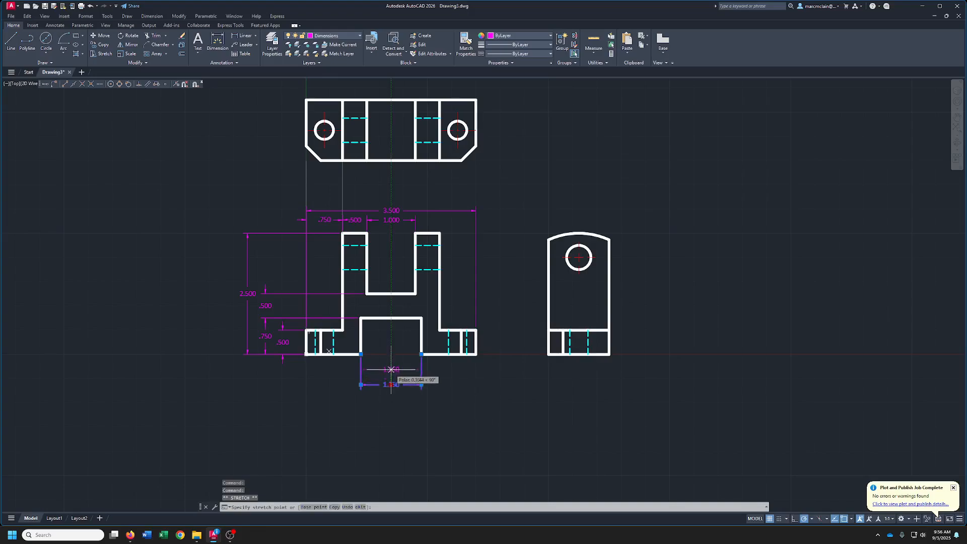
left_click(391, 369)
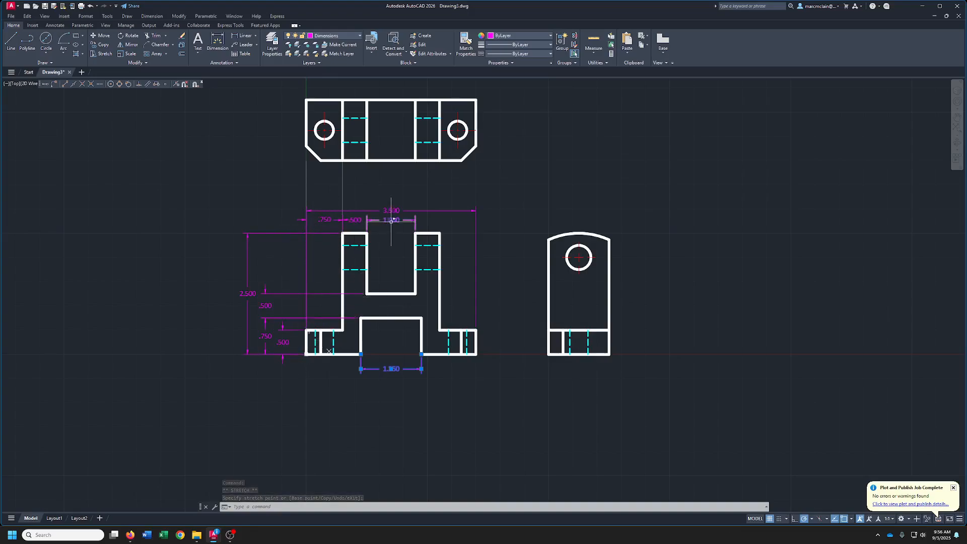
Add a horizontal linear dimension for the side view's overall width, placed just below the view
middle_click_drag(483, 308, 411, 315)
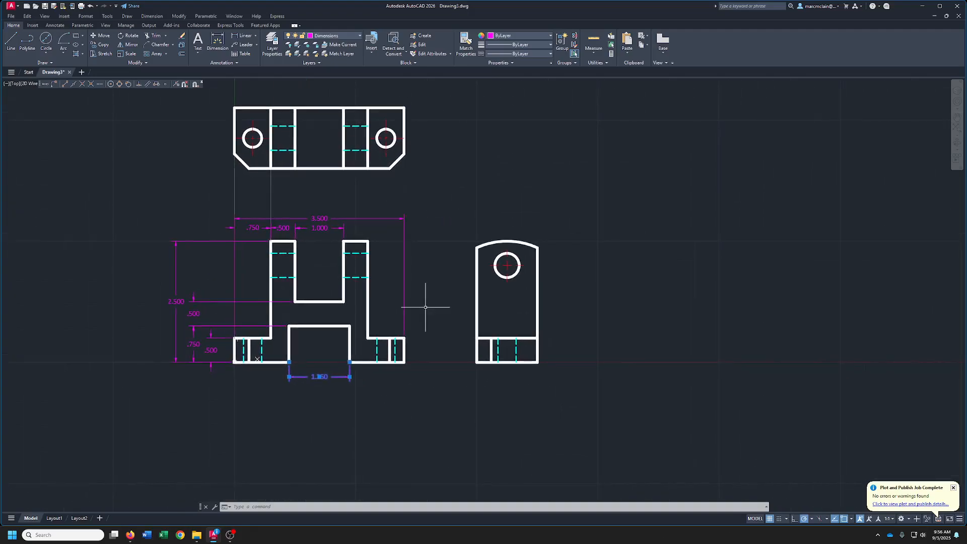
left_click(245, 35)
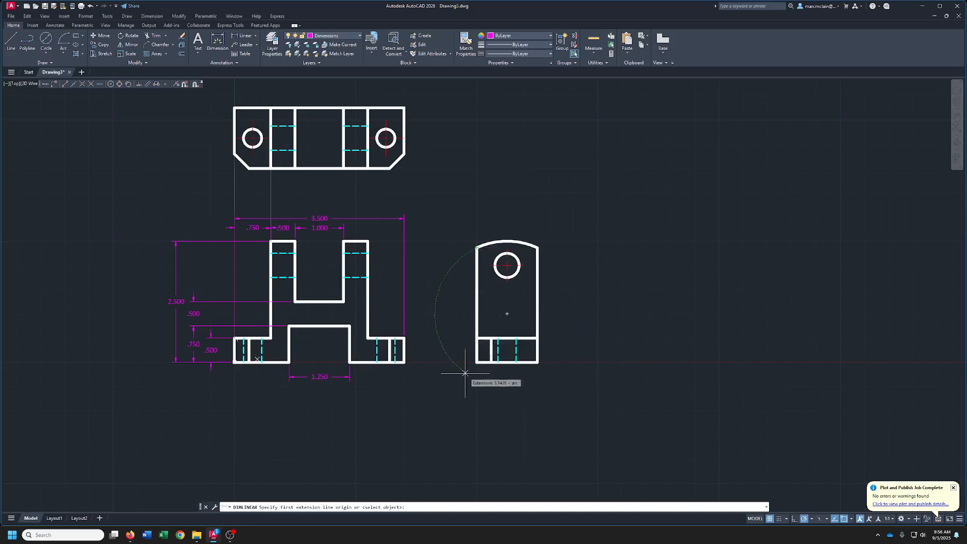
left_click(484, 362)
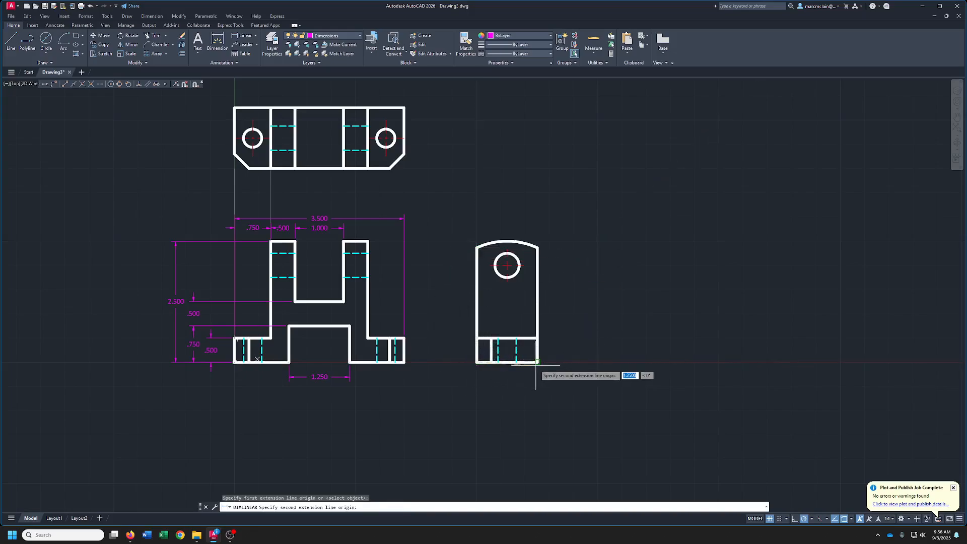
left_click(538, 362)
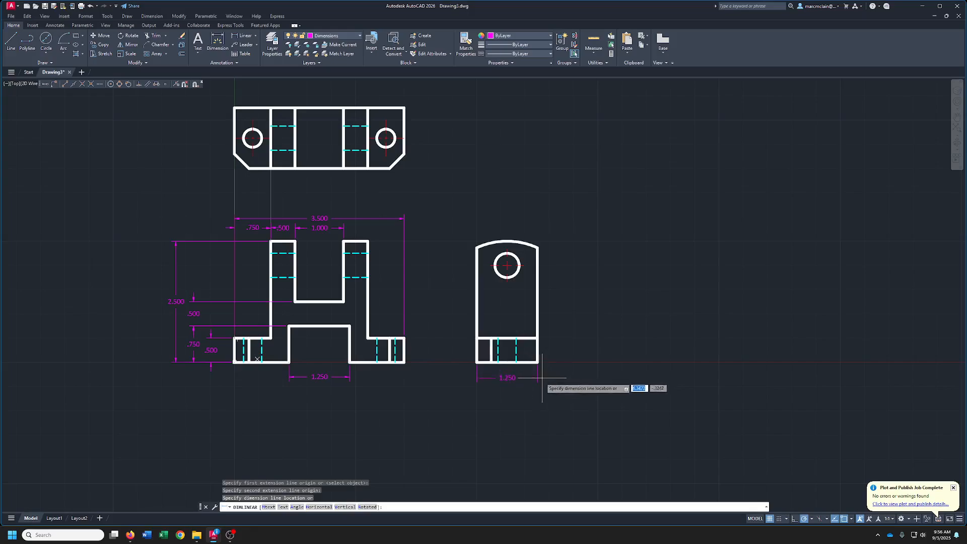
left_click(527, 380)
Add a vertical linear dimension for the base's thickness on the outer right side of the side view
right_click(570, 357)
left_click(587, 363)
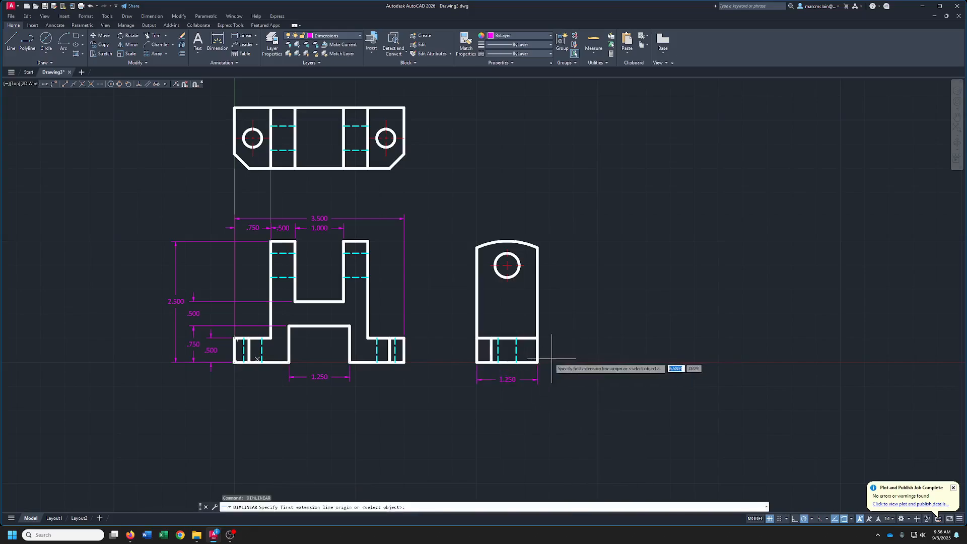
left_click(538, 362)
left_click(538, 338)
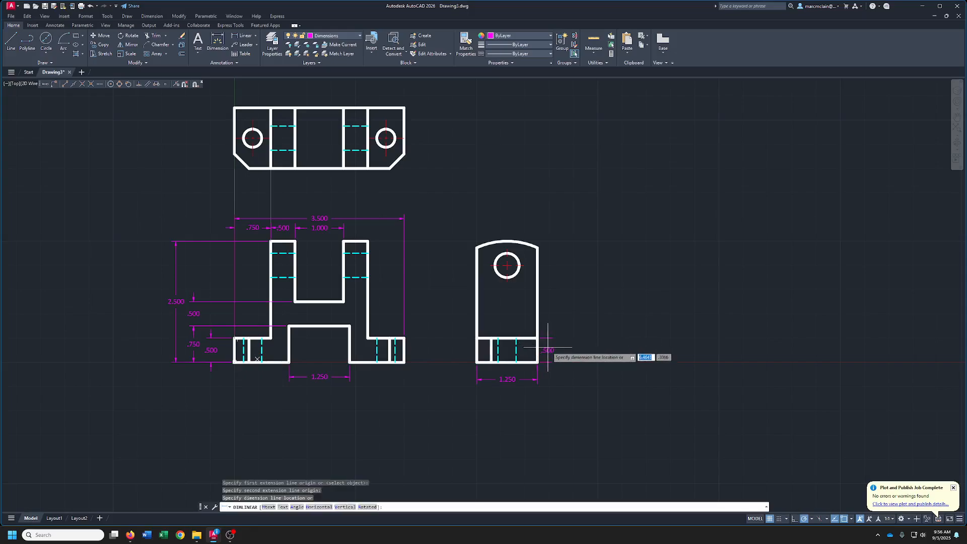
left_click(553, 346)
Add a vertical linear dimension from the side view's bottom edge to the hole's center, outside the base thickness dimension
right_click(554, 339)
left_click(607, 341)
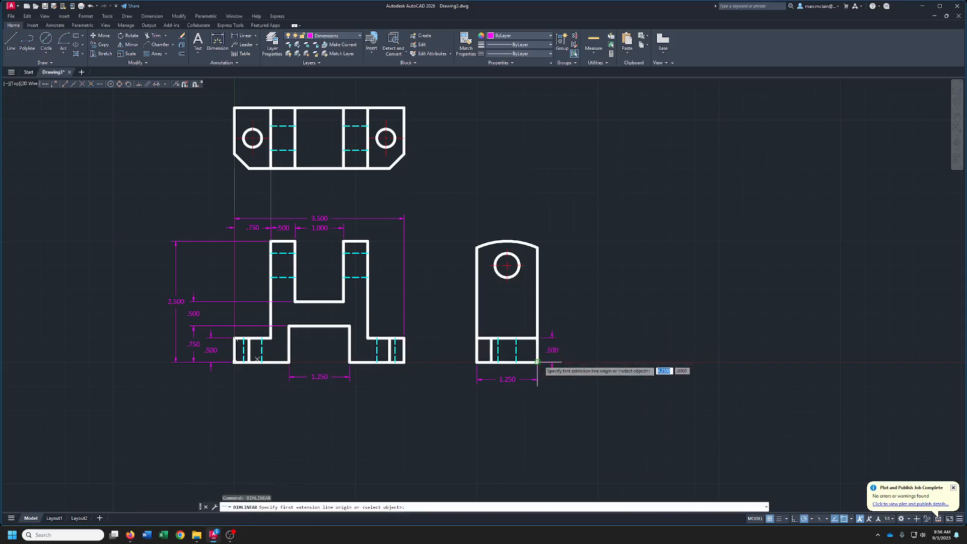
left_click(538, 363)
left_click(507, 266)
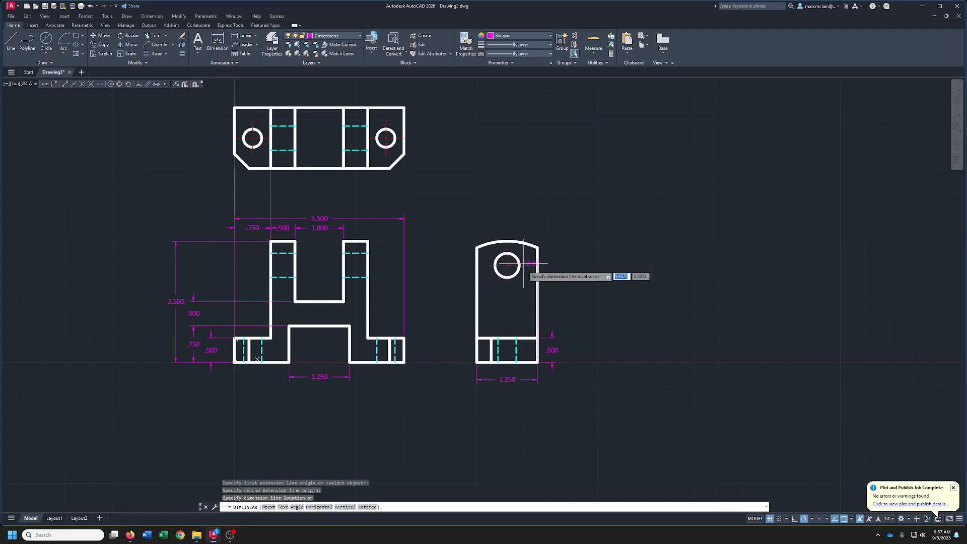
left_click(569, 311)
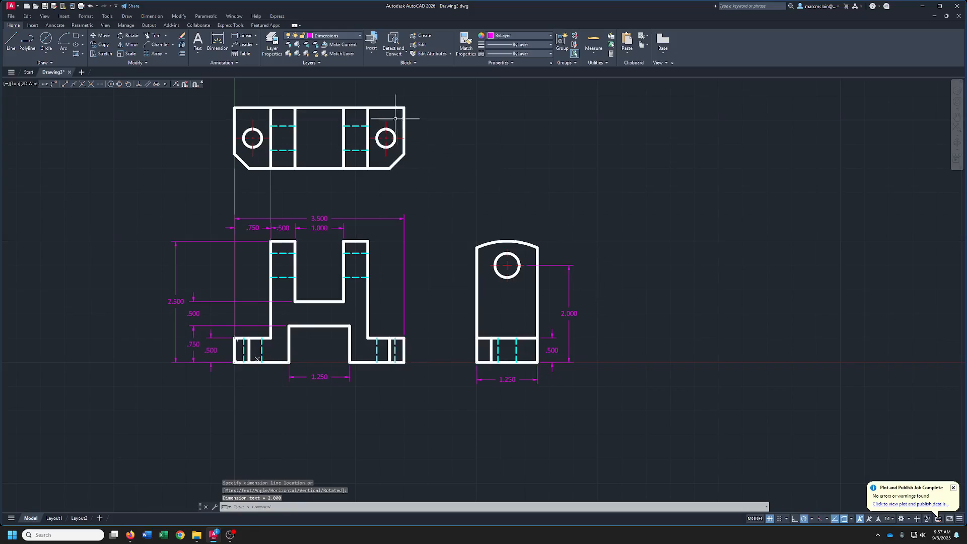
Add a diameter dimension to the side view's hole and shift its text clear of the outline, above the upper right corner
left_click(255, 36)
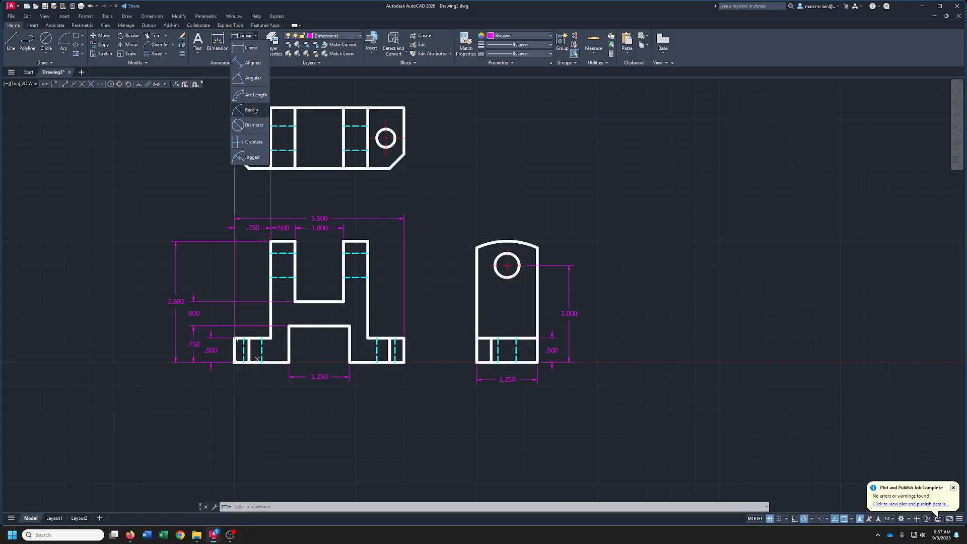
left_click(251, 126)
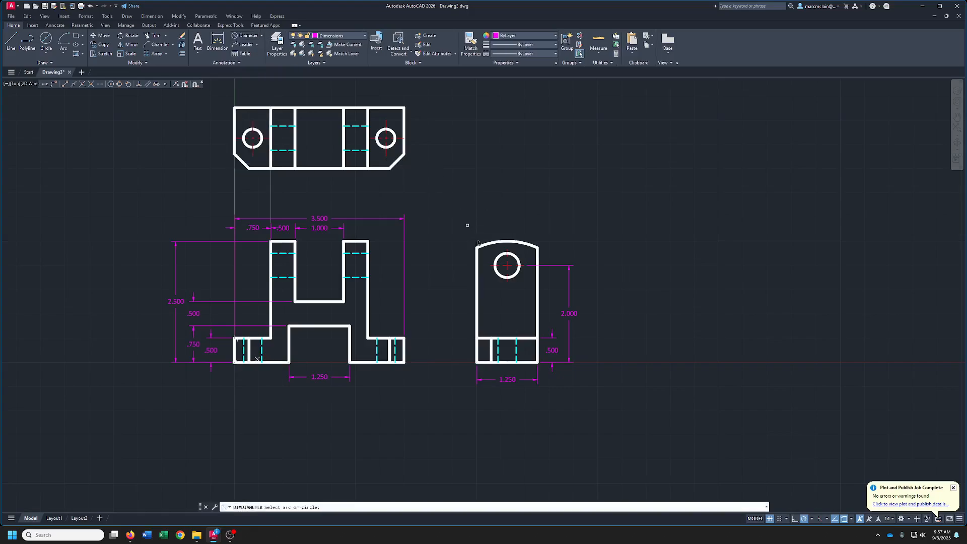
left_click(516, 256)
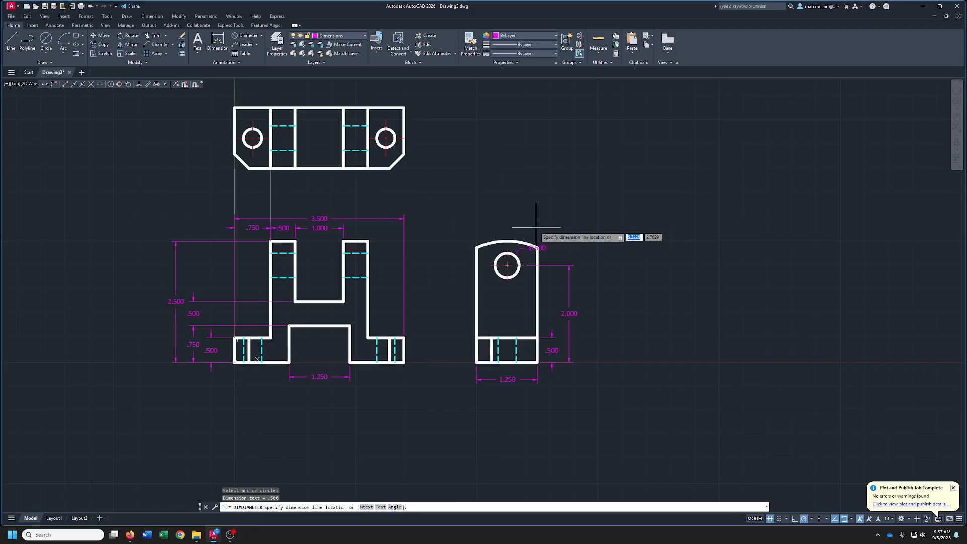
left_click(545, 247)
left_click(538, 248)
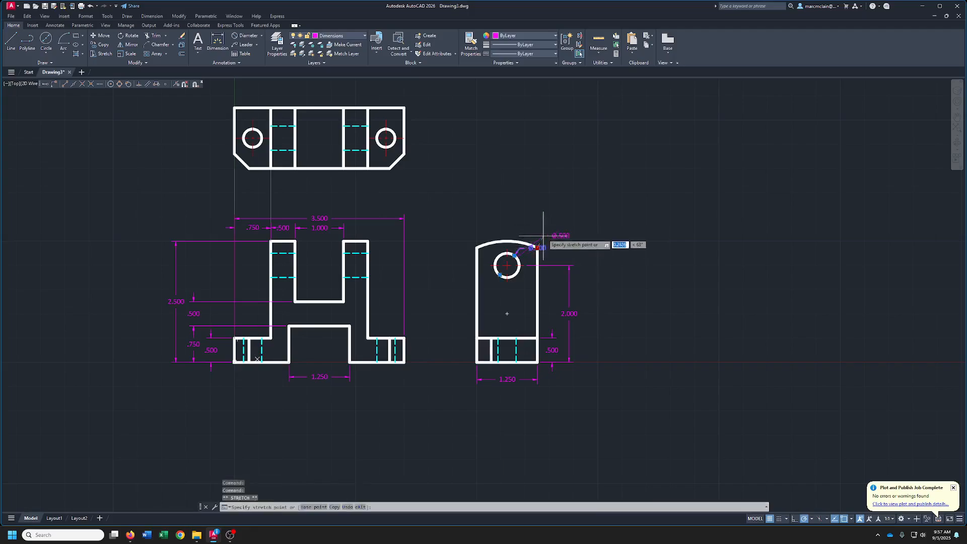
left_click(544, 234)
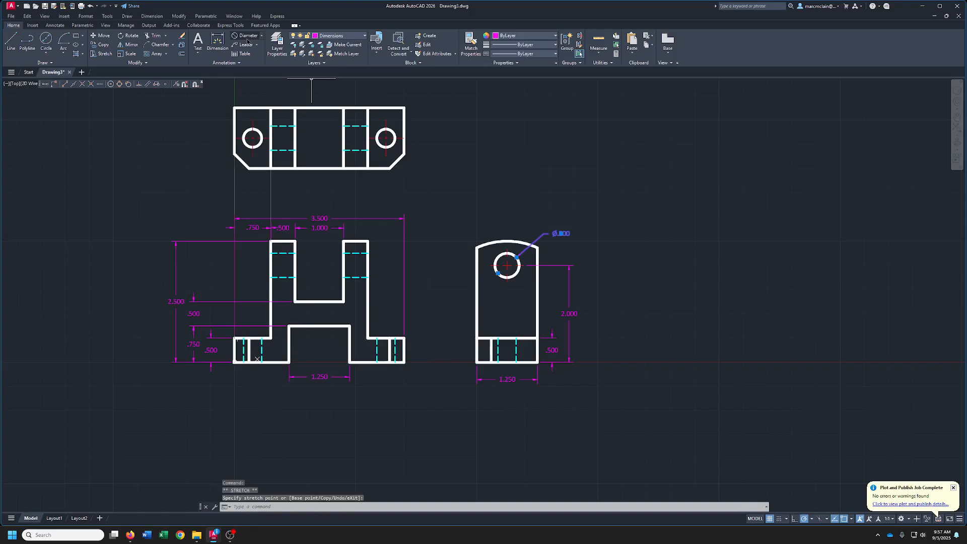
Add a radius dimension to the side view's top arc, with its text outside the upper left corner
left_click(262, 37)
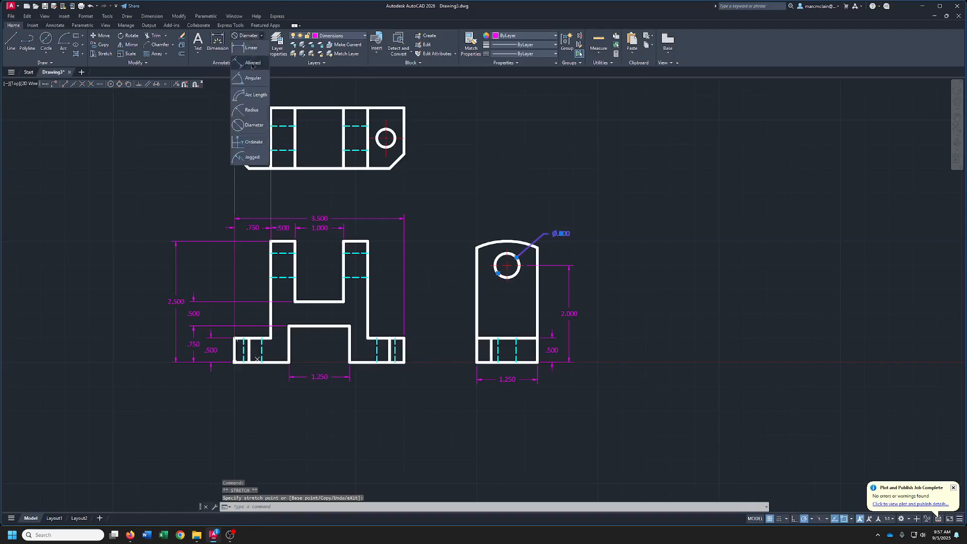
left_click(252, 105)
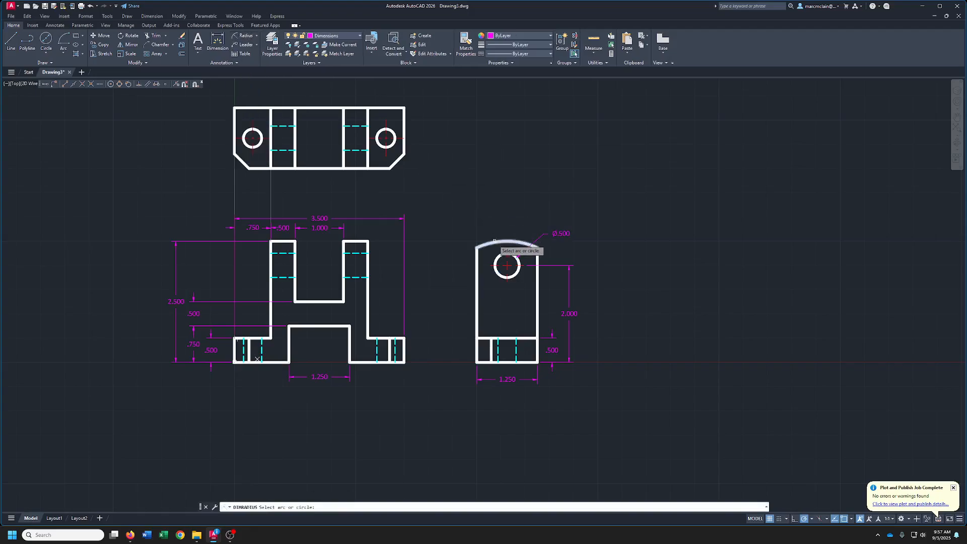
left_click(514, 244)
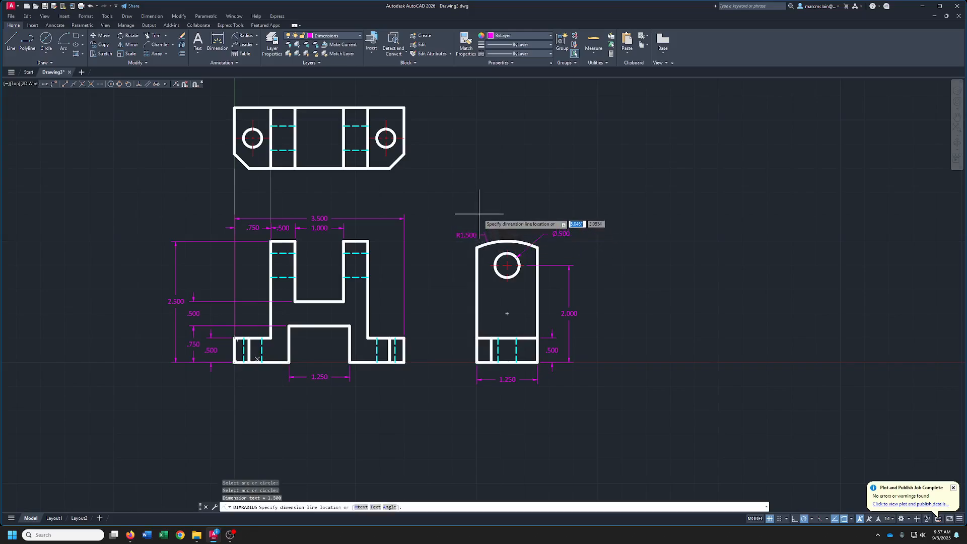
left_click(479, 214)
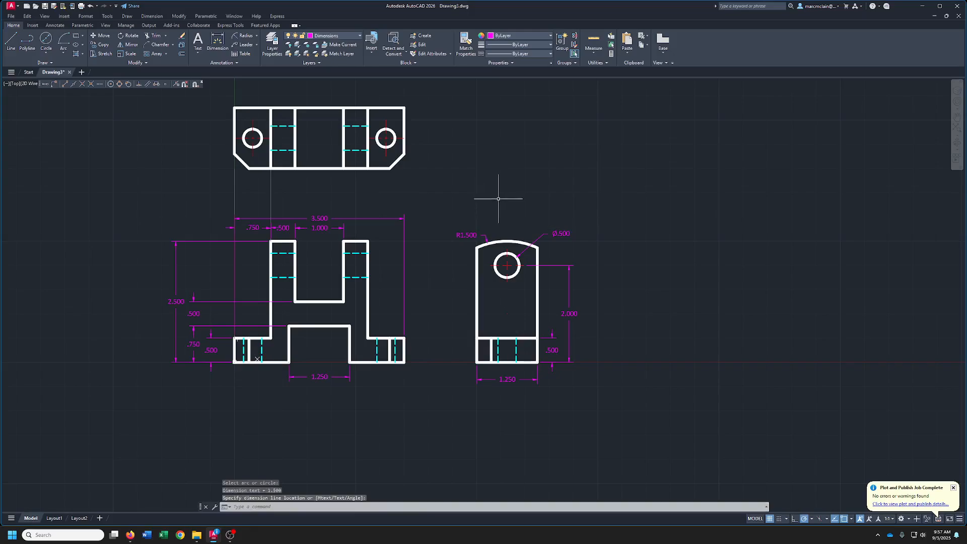
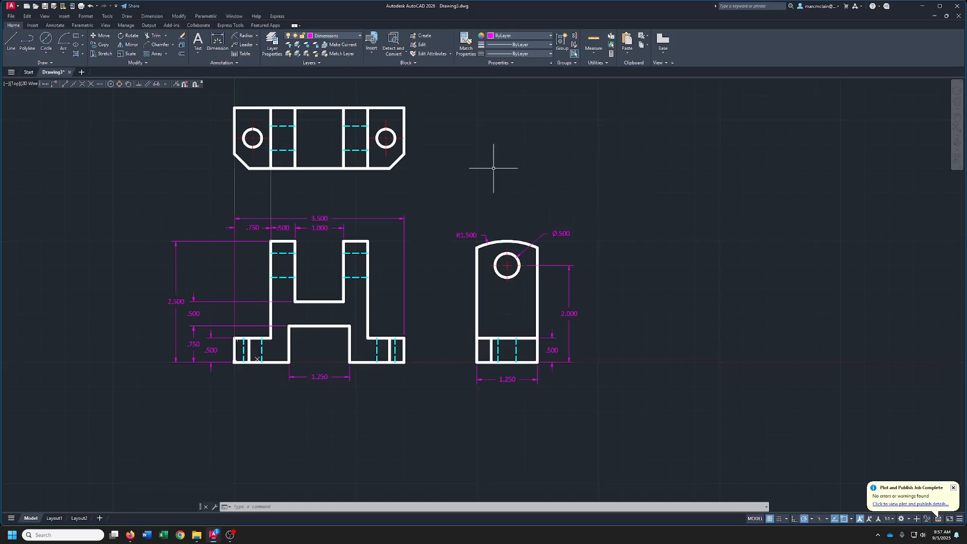
Add a horizontal linear dimension above the top view from its left edge to the left hole's center
middle_click_drag(425, 103, 443, 162)
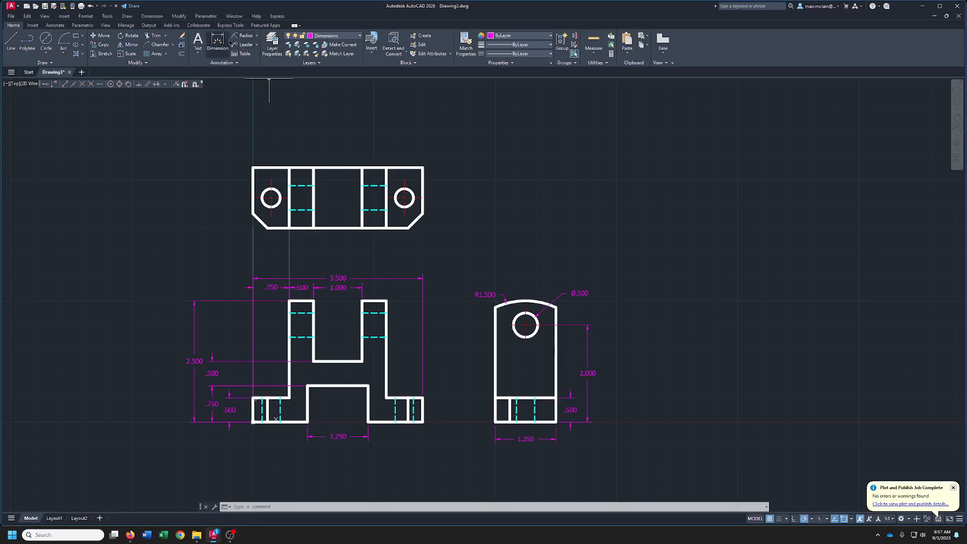
left_click(257, 35)
left_click(254, 52)
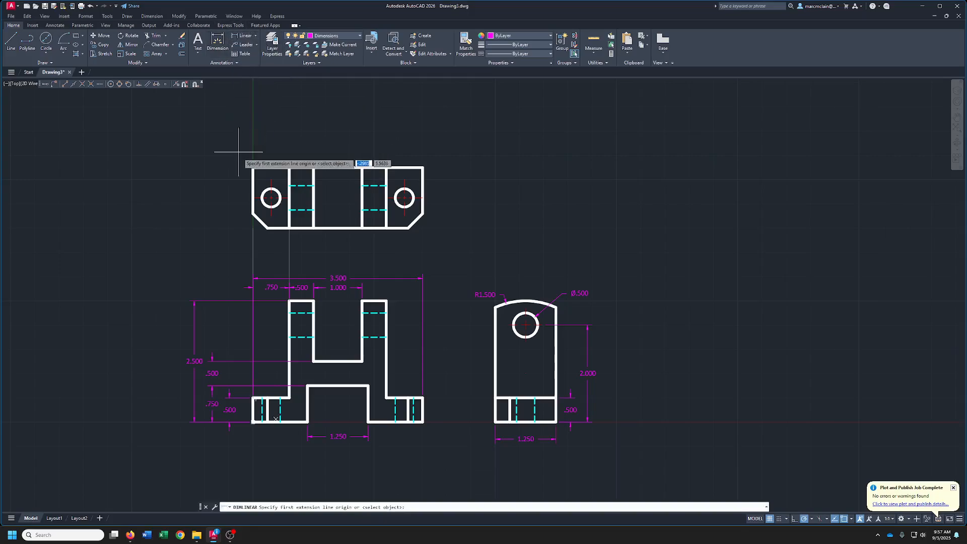
left_click(253, 167)
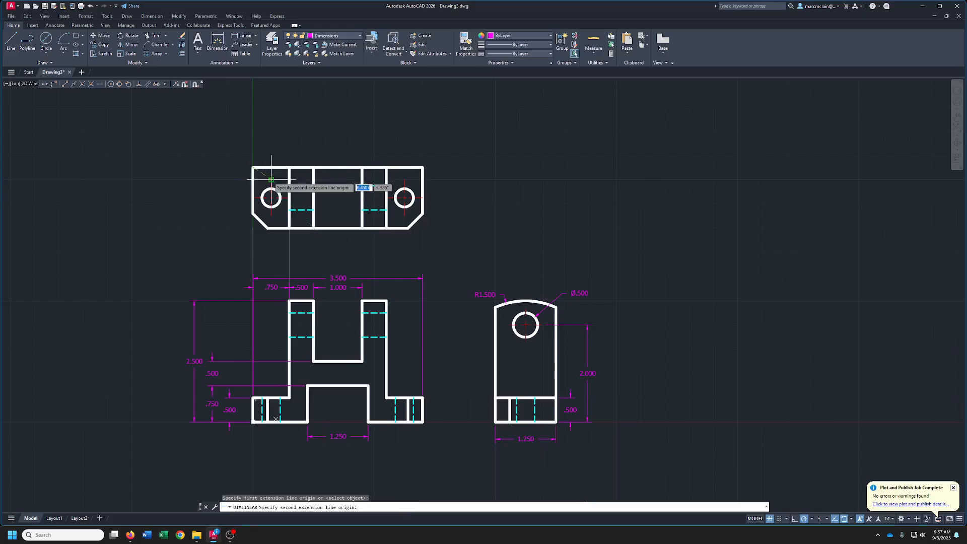
left_click(271, 178)
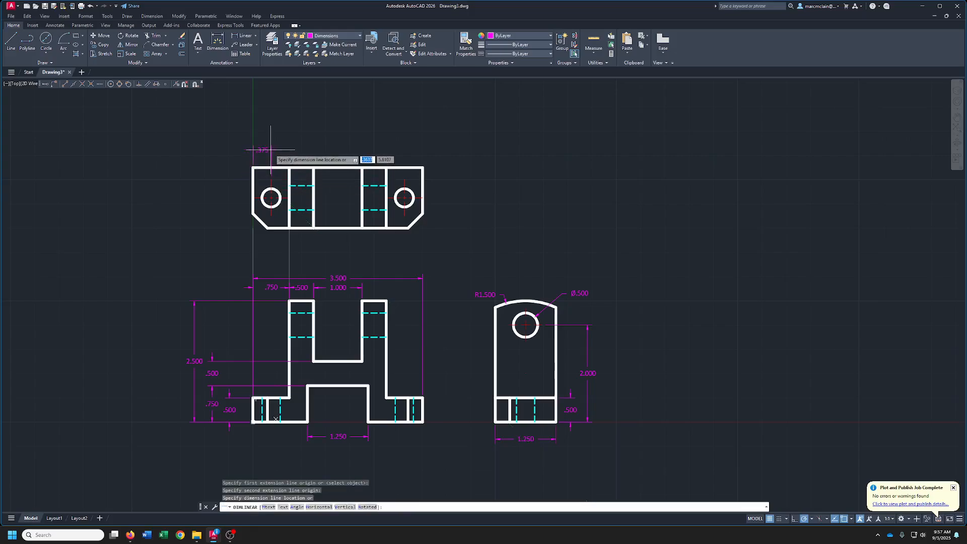
left_click(270, 150)
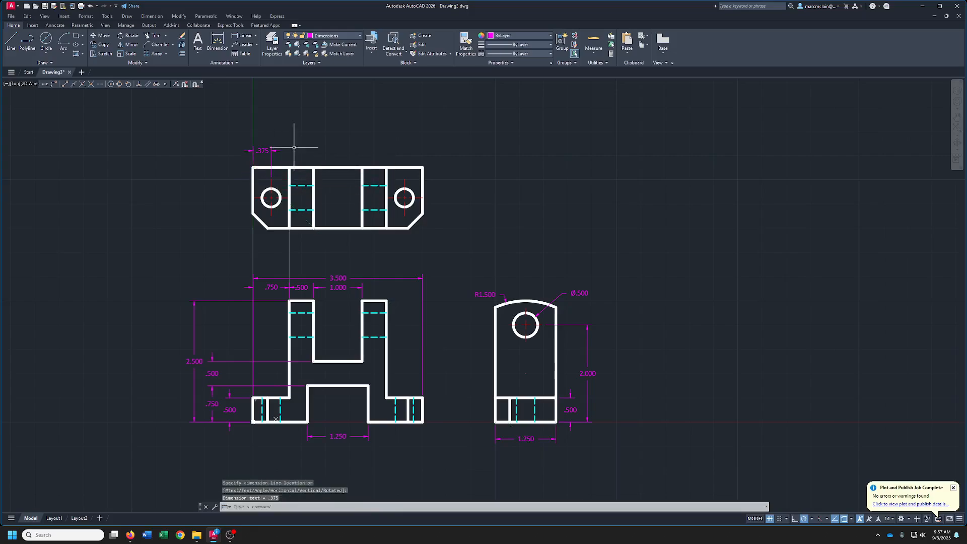
Continue the dimension chain above the top view from the left hole's center across both uprights' edges
left_click(153, 16)
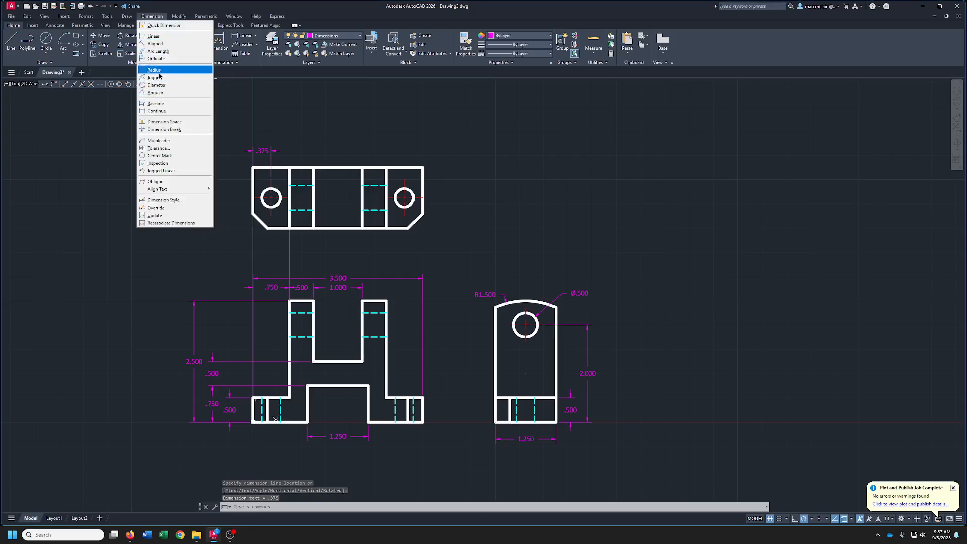
left_click(157, 111)
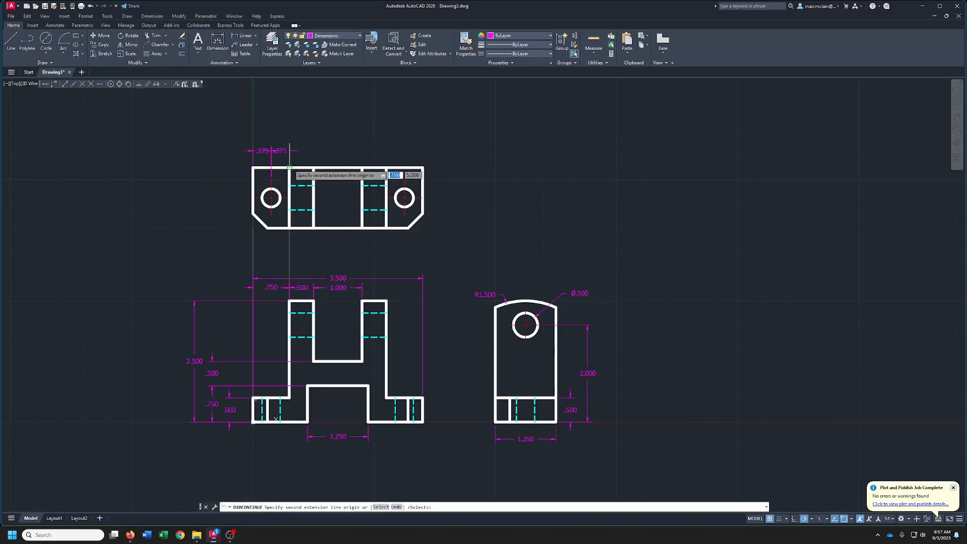
left_click(289, 167)
left_click(314, 167)
left_click(363, 166)
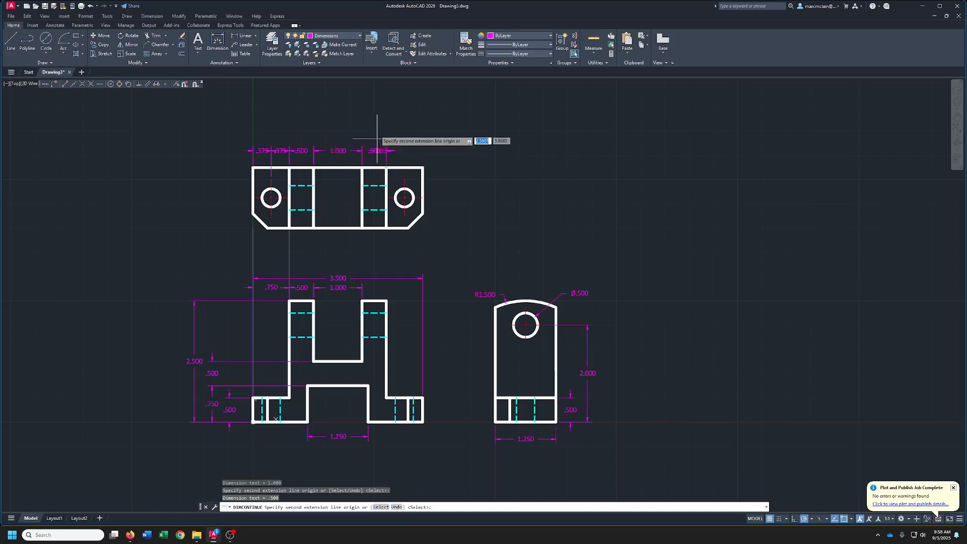
right_click(387, 121)
left_click(400, 127)
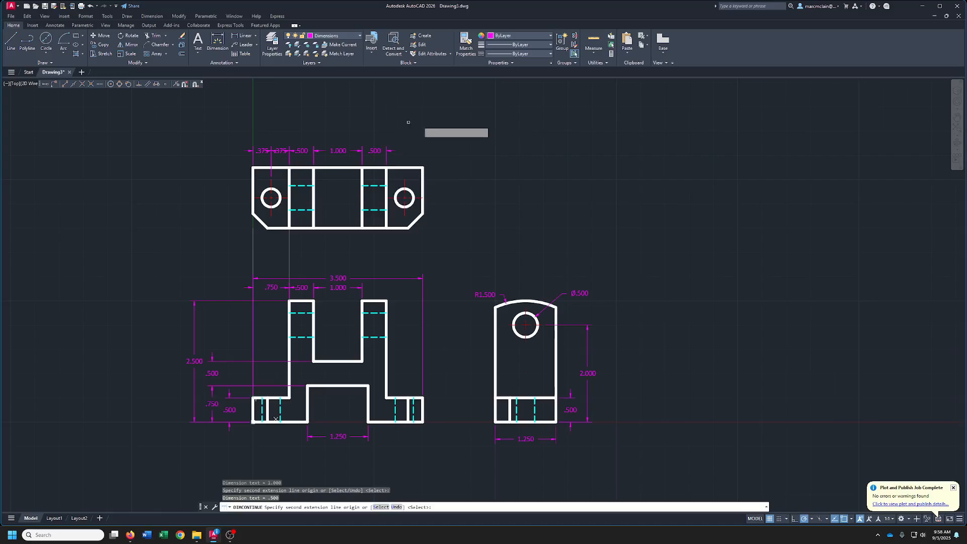
Add a horizontal linear dimension for the top view's overall width, placed above the existing dimension chain
scroll(280, 132, "up", 5)
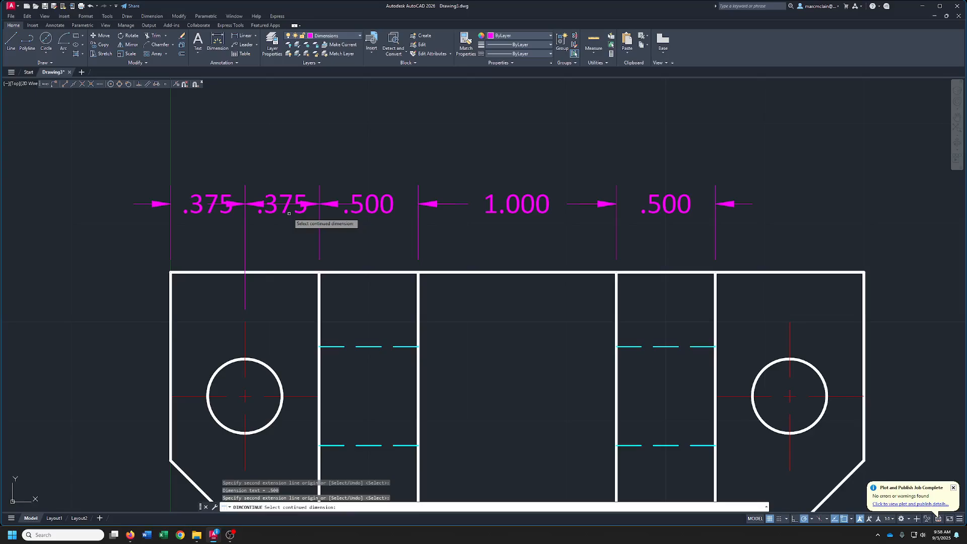
scroll(289, 214, "down", 3)
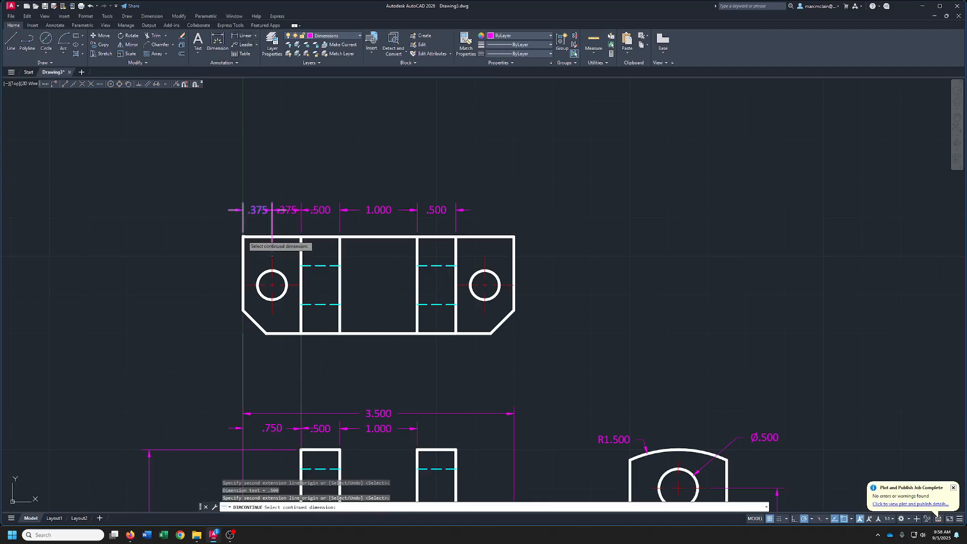
left_click(243, 35)
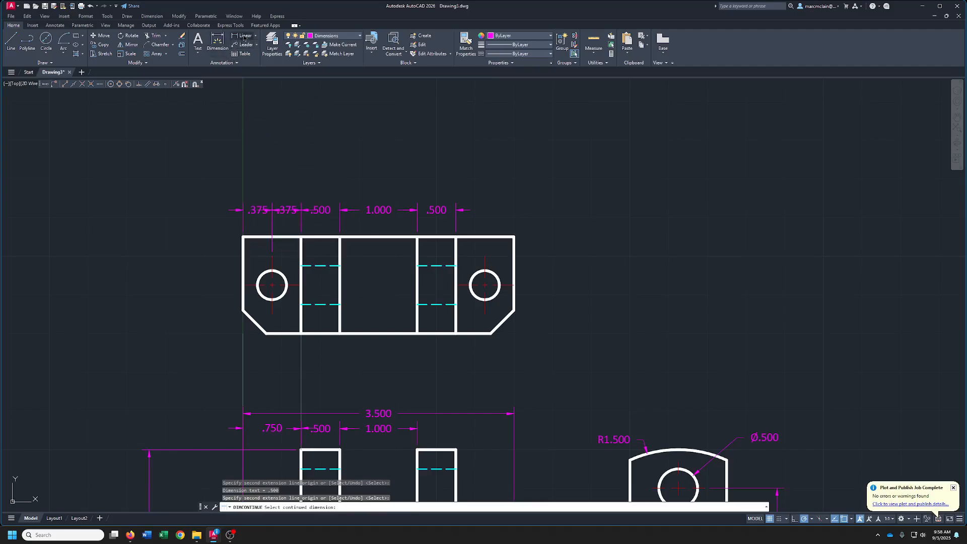
left_click(243, 237)
left_click(514, 236)
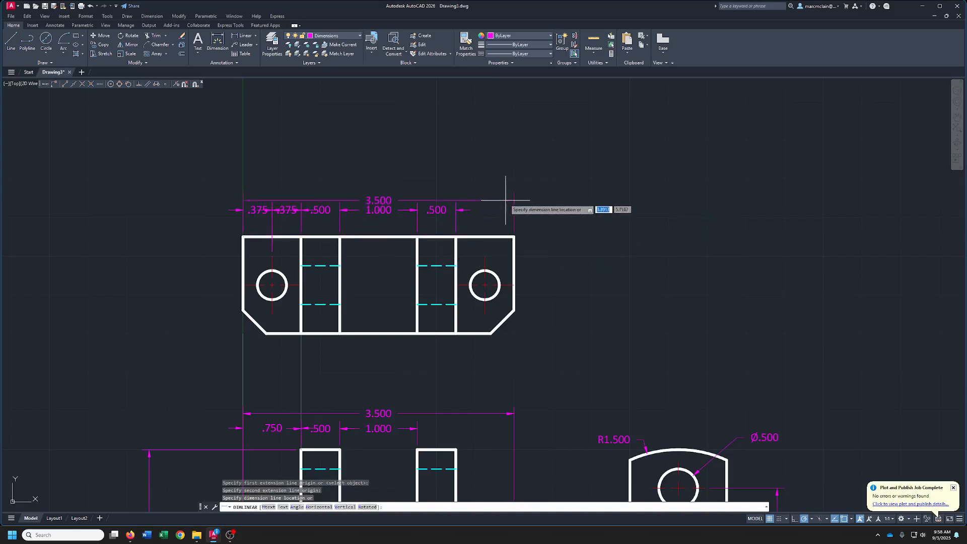
left_click(509, 195)
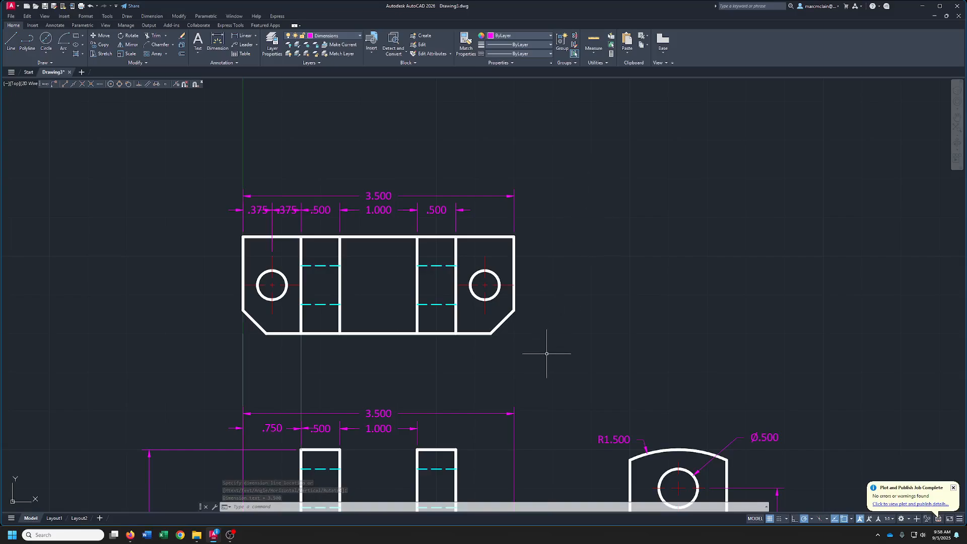
Add a vertical linear dimension from the top view's bottom edge to the right hole's center, placed just outside the right edge
middle_click_drag(544, 326, 523, 271)
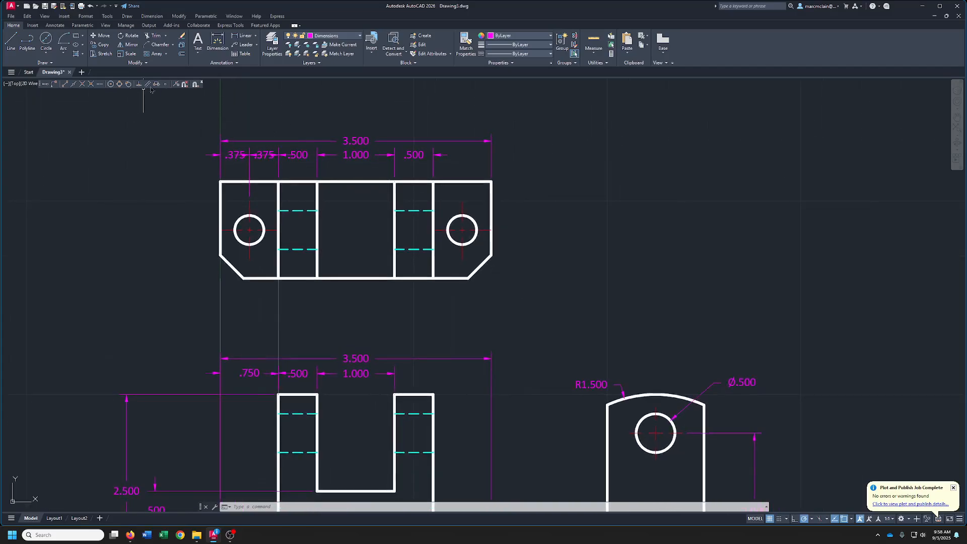
left_click(245, 36)
left_click(469, 278)
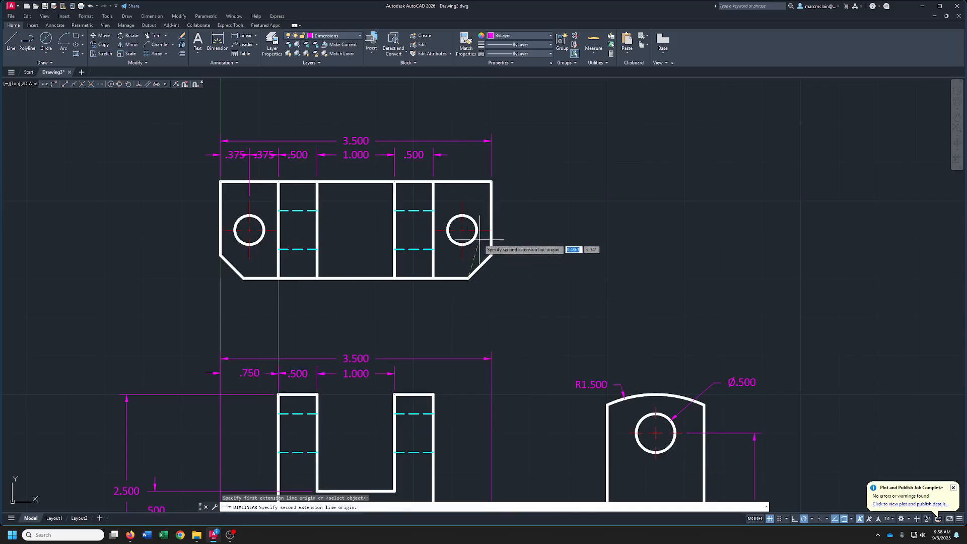
left_click(490, 230)
left_click(509, 246)
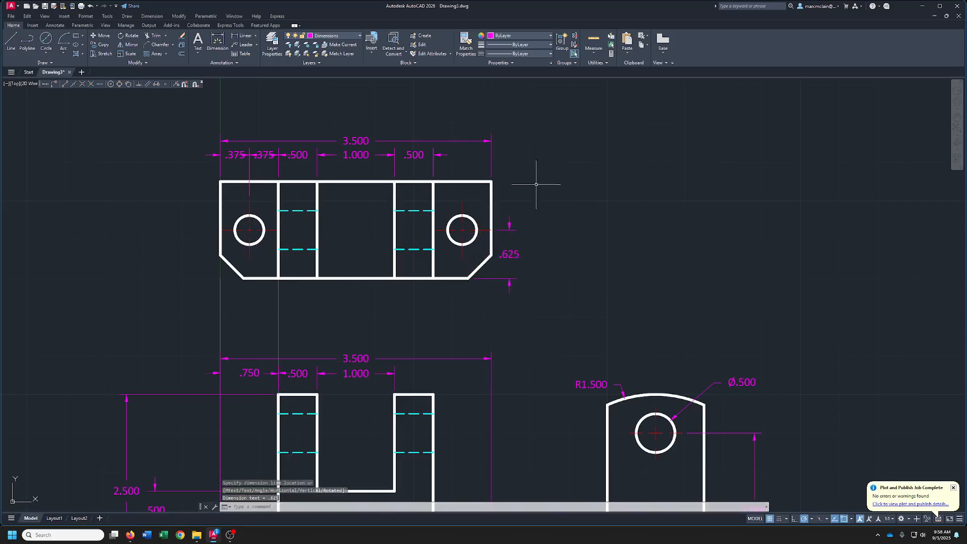
Add a baseline dimension for the top view's overall depth, reaching its upper right corner from the hole-height dimension's base
left_click(152, 16)
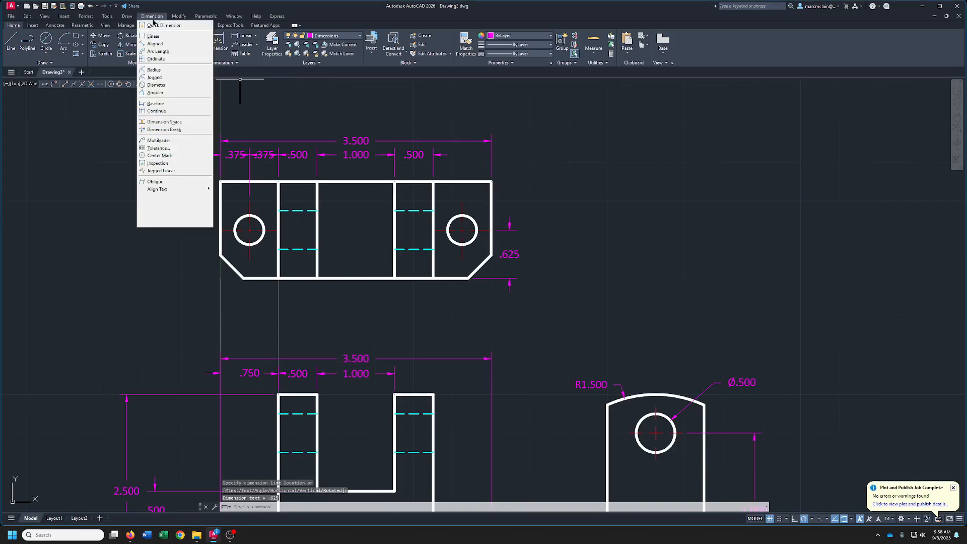
left_click(161, 105)
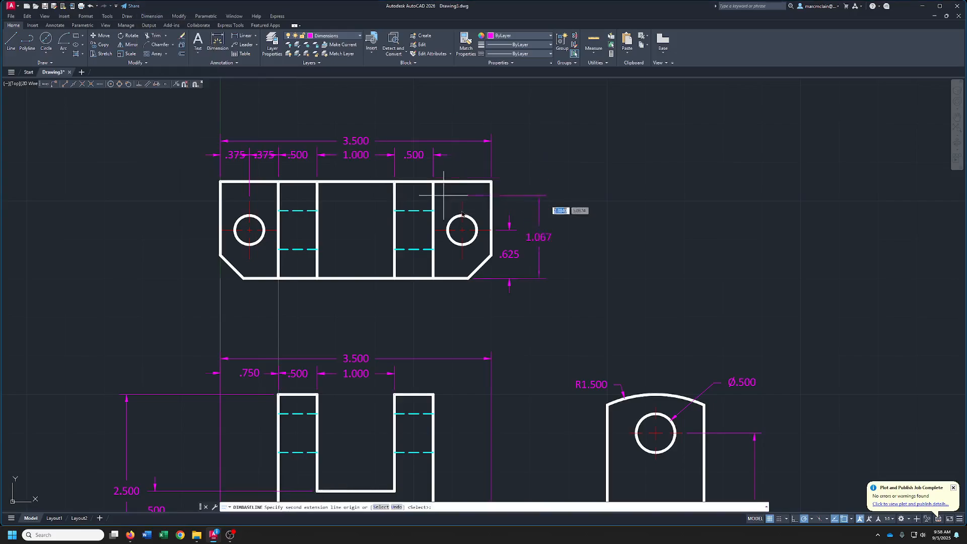
left_click(491, 181)
right_click(586, 171)
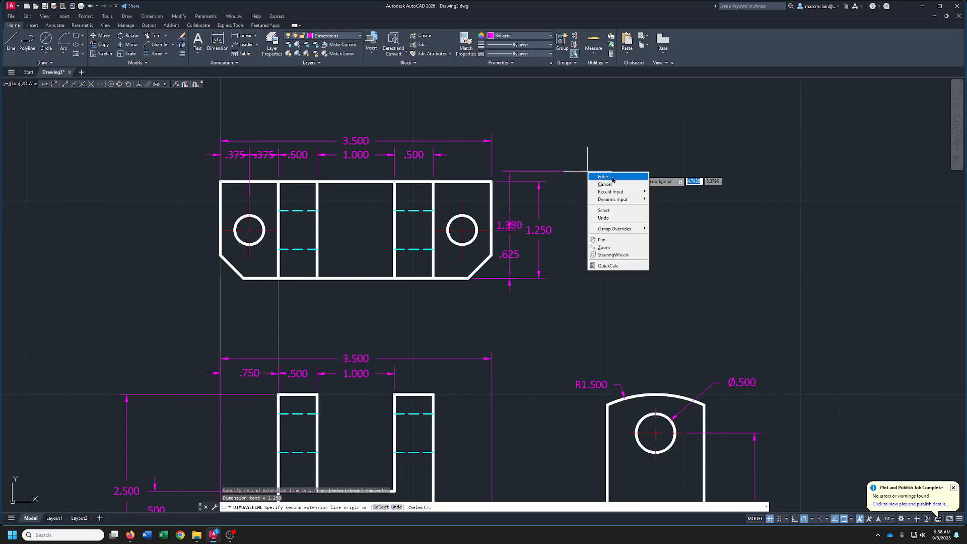
left_click(599, 177)
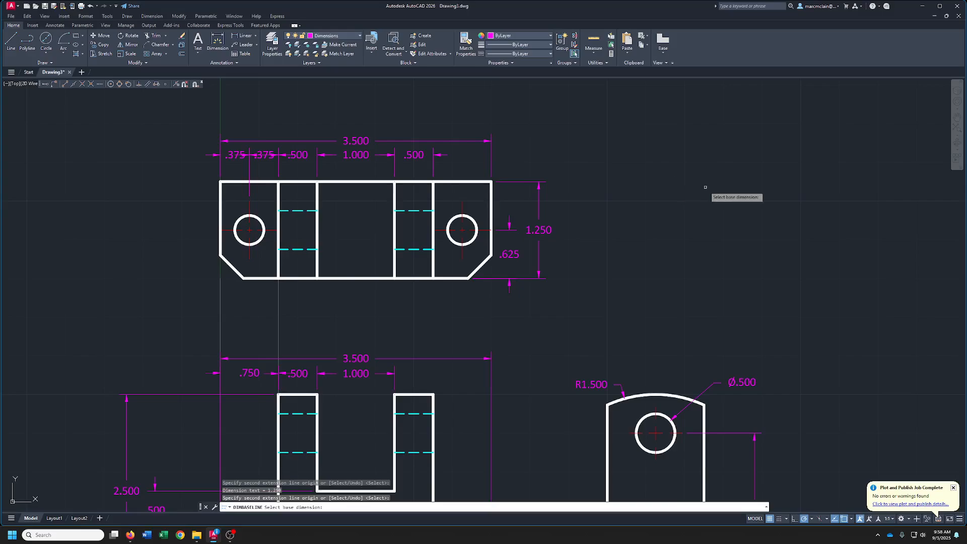
Add an angular dimension between the top view's left edge and its lower left chamfer, placed just below the chamfer
left_click(256, 36)
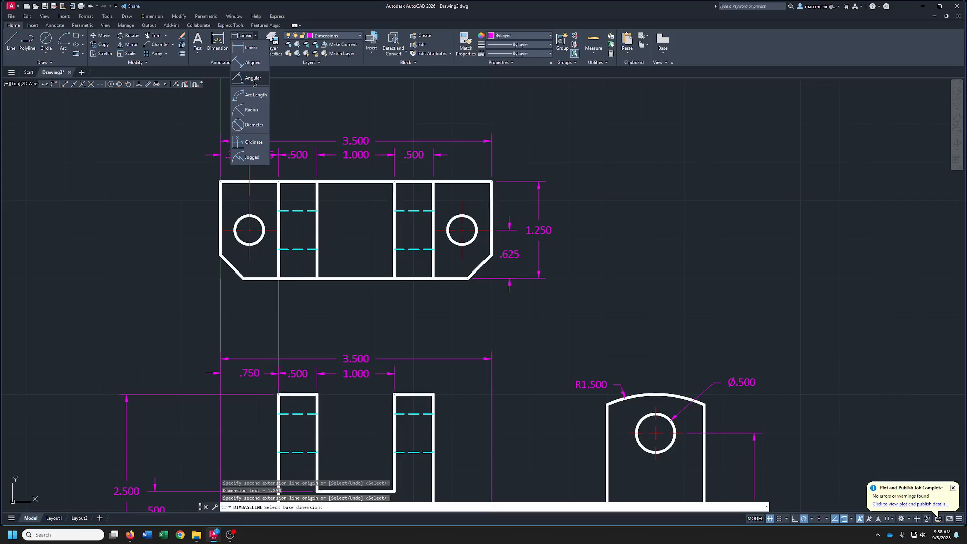
left_click(254, 80)
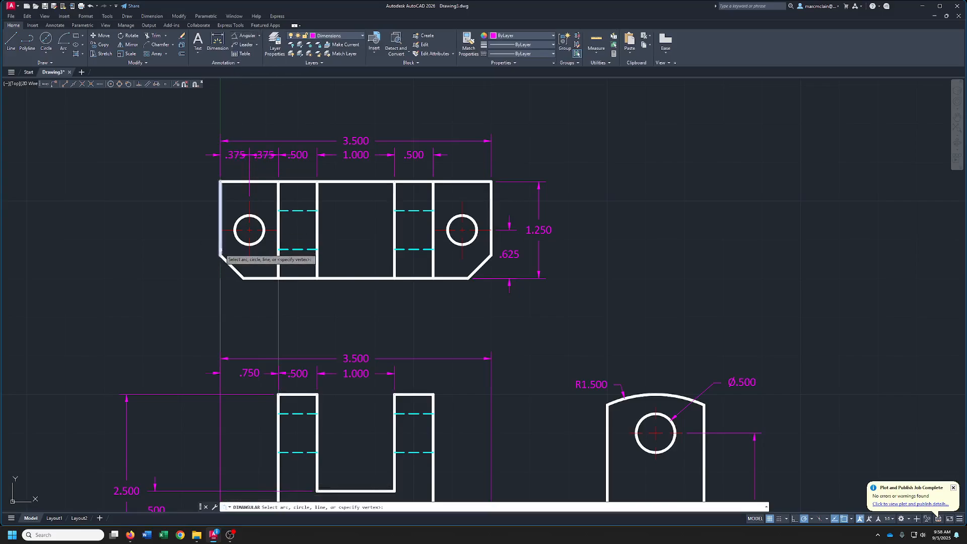
left_click(221, 253)
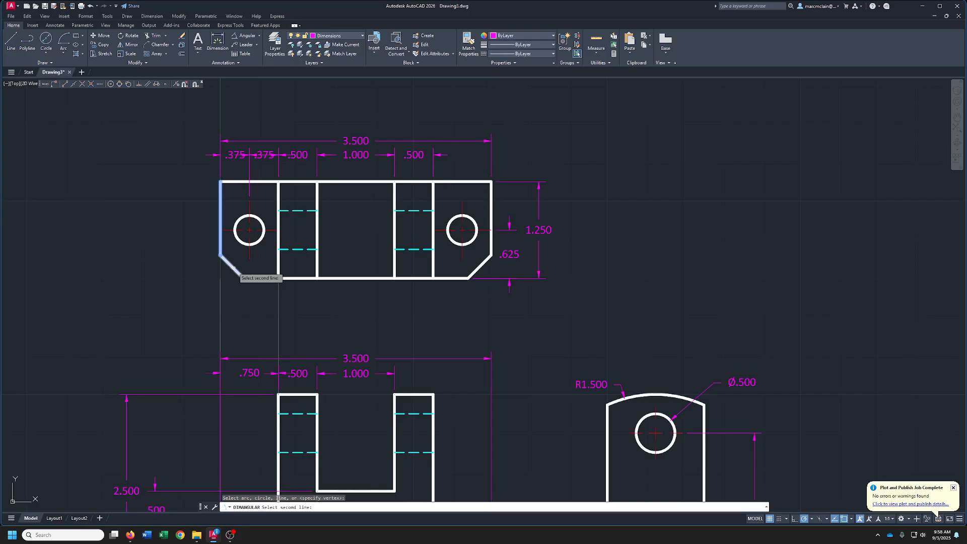
left_click(238, 274)
left_click(225, 278)
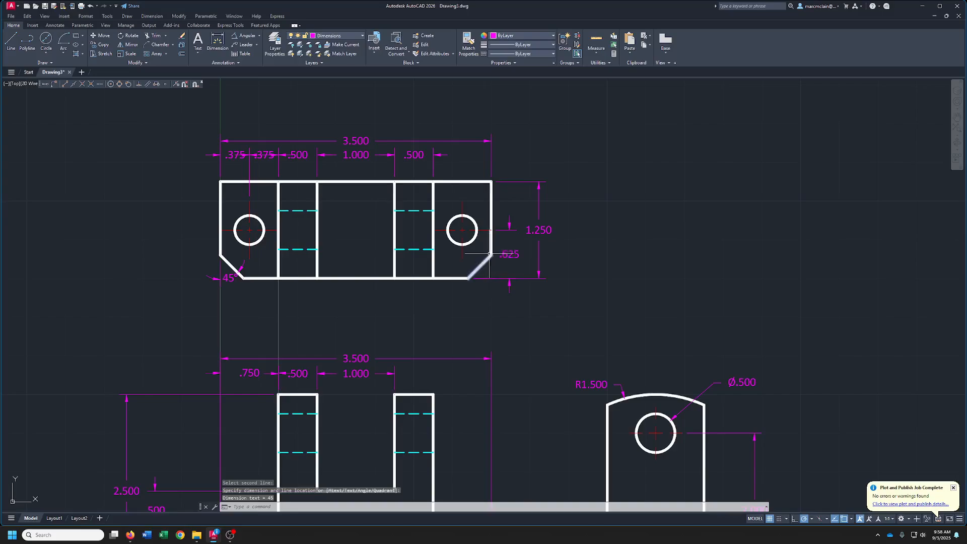
Add an angular dimension between the top view's right edge and its lower right chamfer, placed just outside the chamfer
right_click(500, 241)
left_click(514, 245)
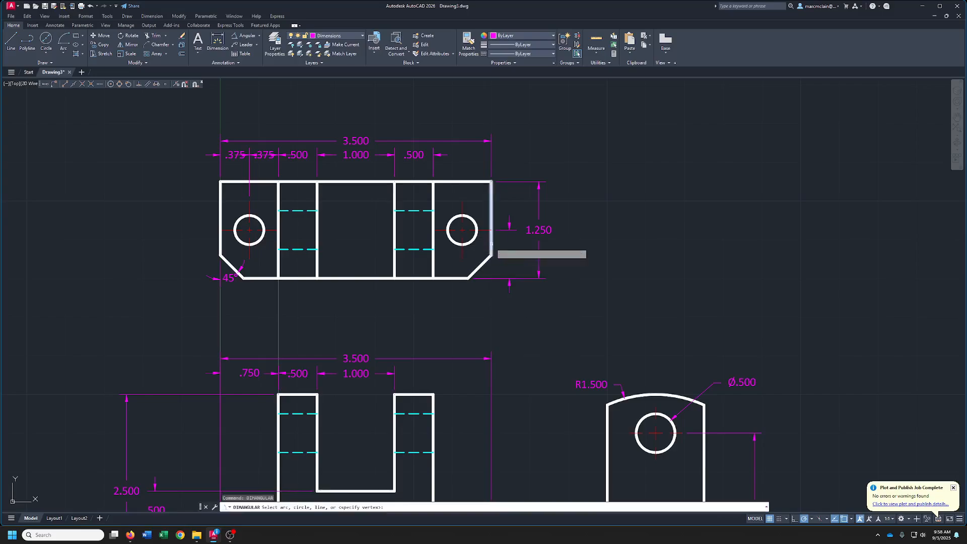
left_click(491, 250)
left_click(482, 265)
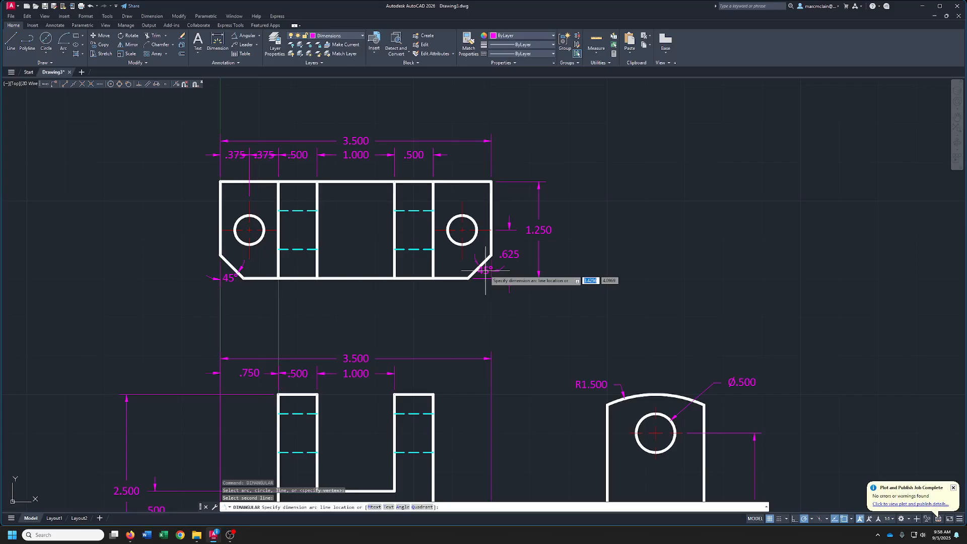
left_click(487, 269)
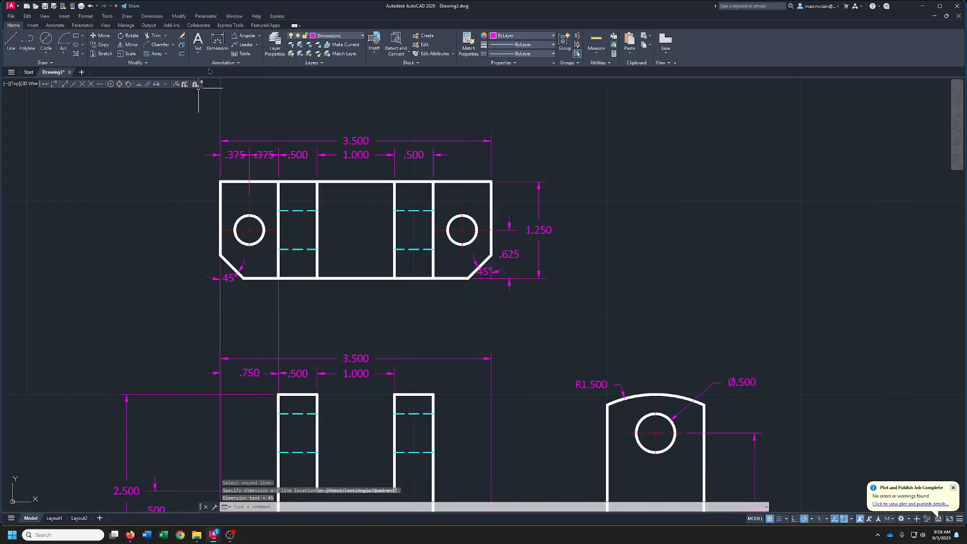
Add a horizontal linear dimension across the top view's lower left chamfer, placed below the angle dimension
left_click(259, 36)
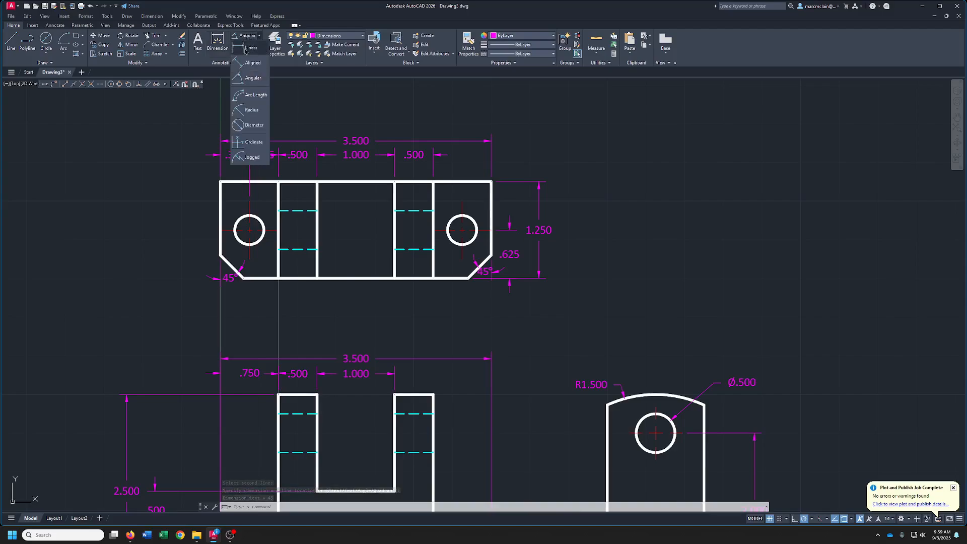
left_click(247, 48)
left_click(221, 255)
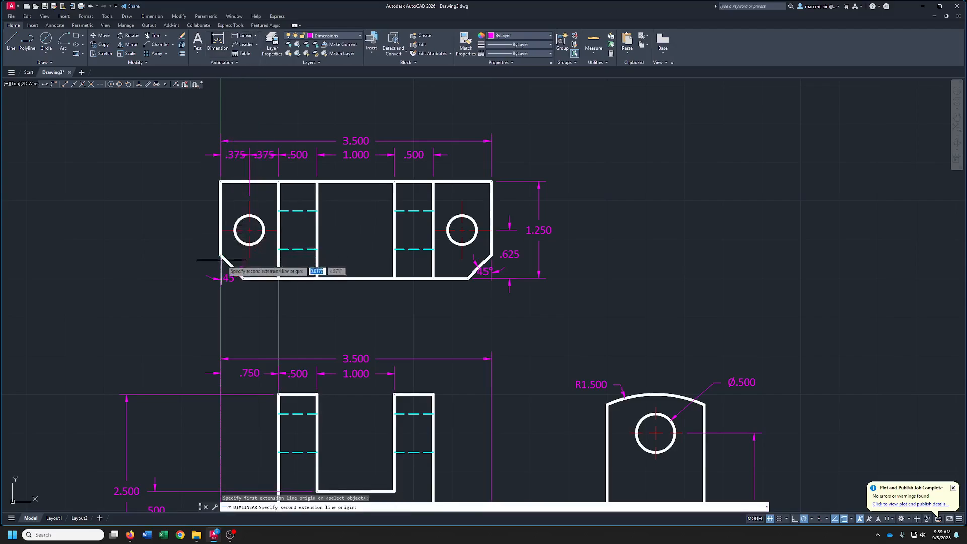
left_click(243, 278)
left_click(236, 298)
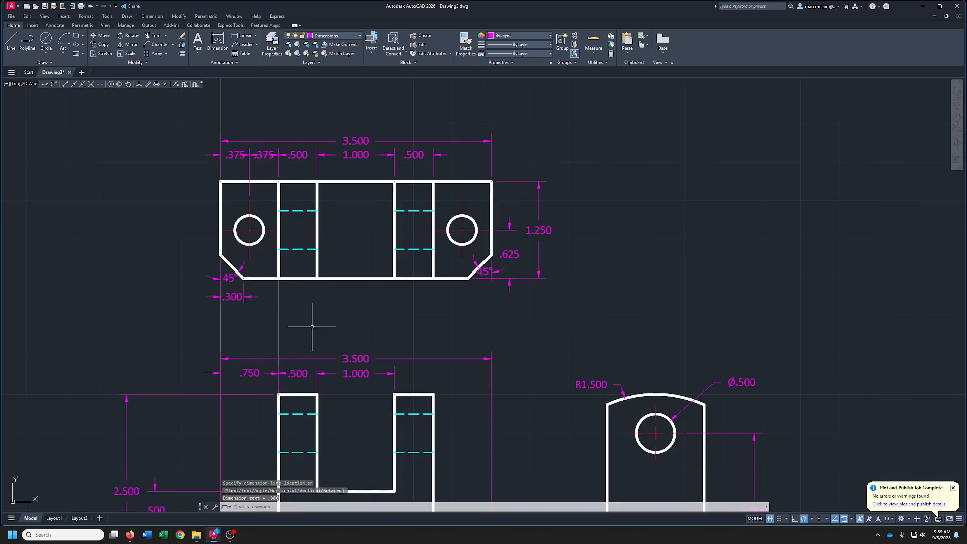
Add a horizontal linear dimension across the top view's lower right chamfer, aligned with the left chamfer's width dimension
right_click(371, 309)
left_click(387, 318)
left_click(469, 278)
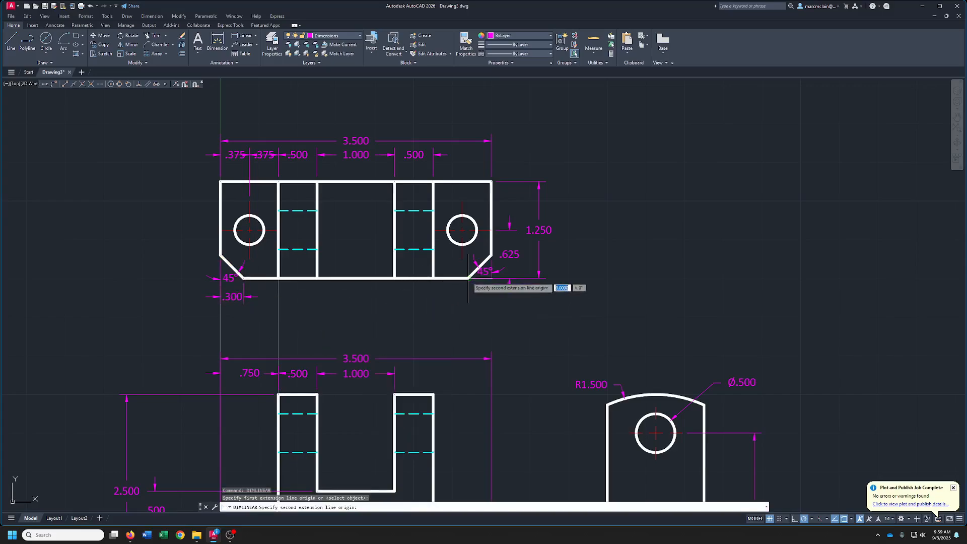
left_click(492, 255)
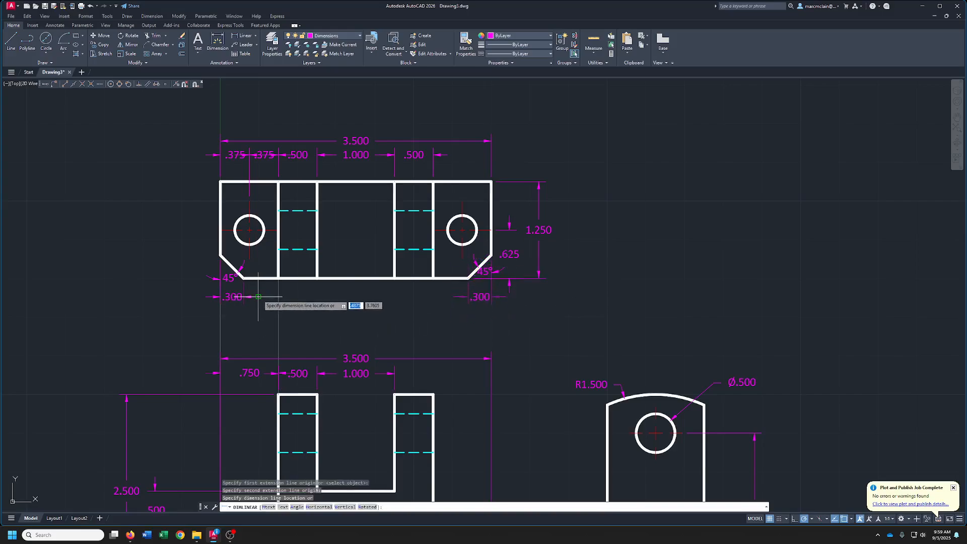
left_click(280, 297)
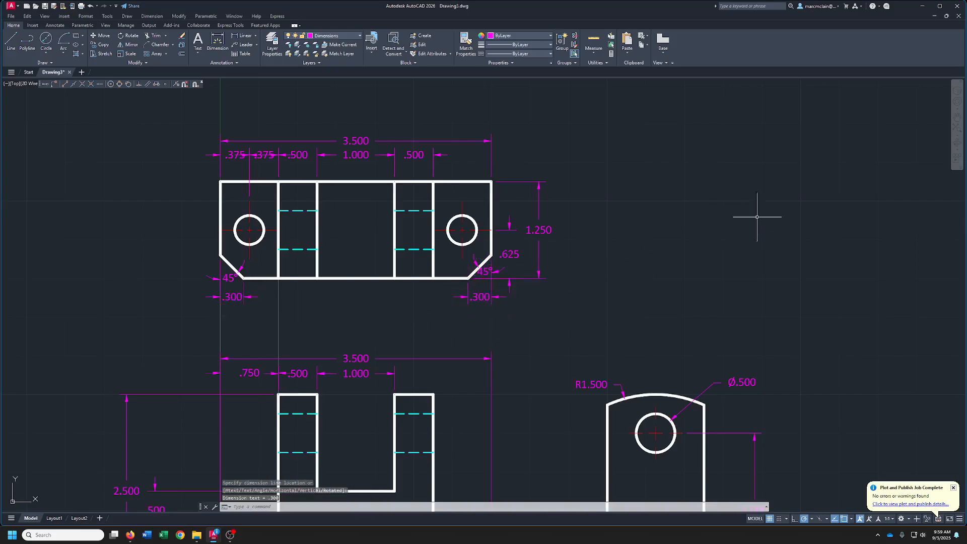
Turn on the ViewCube to fit the drawing in Top view, and switch to Layout1 to show the full sheet
left_click(957, 91)
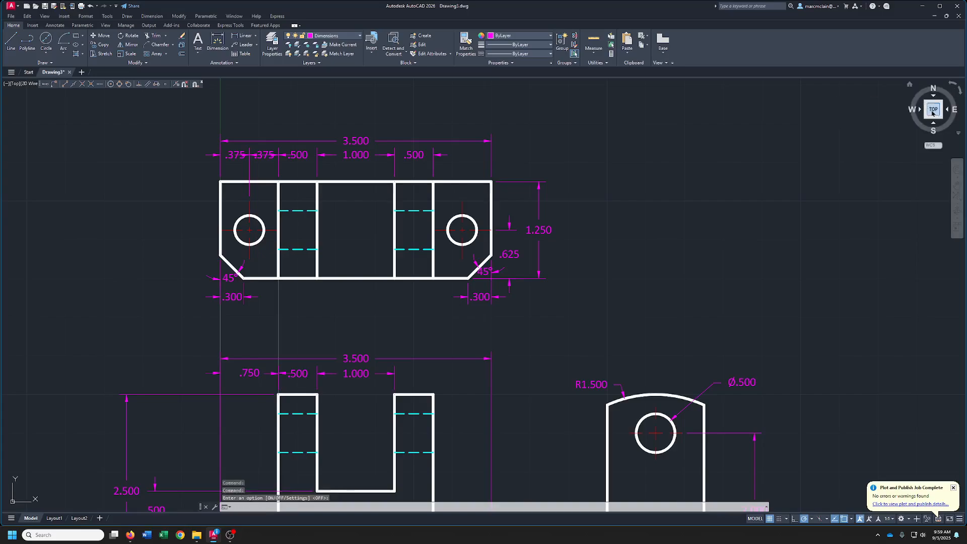
left_click(935, 109)
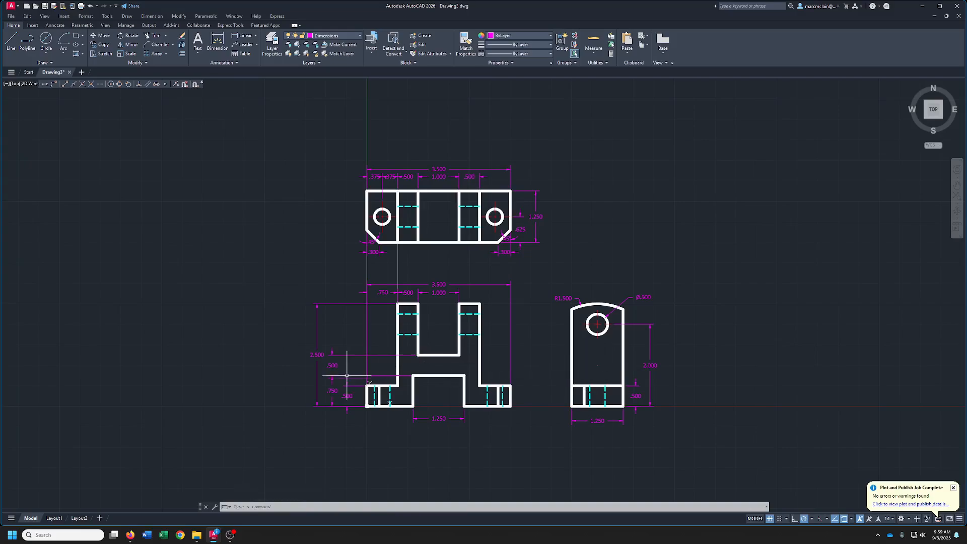
left_click(53, 518)
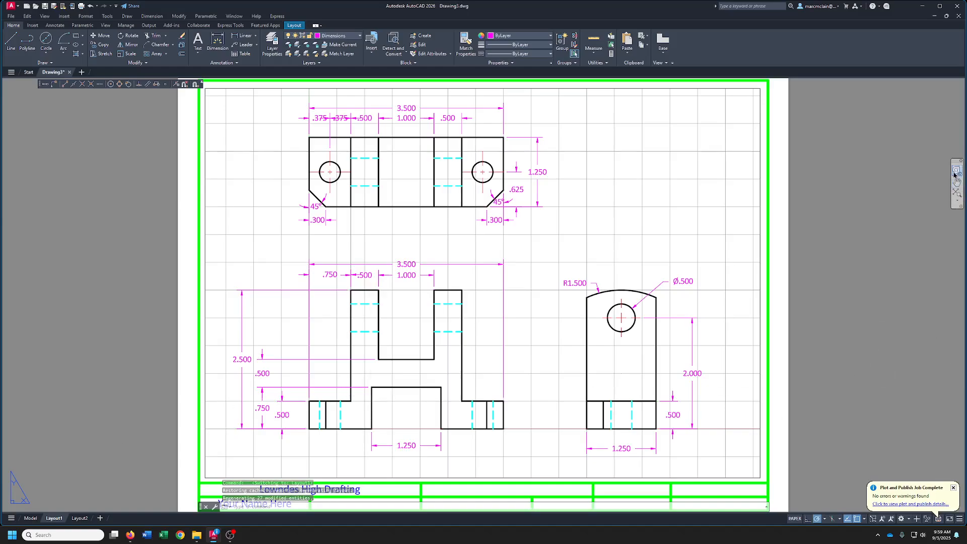
scroll(875, 237, "down", 2)
middle_click_drag(874, 237, 705, 250)
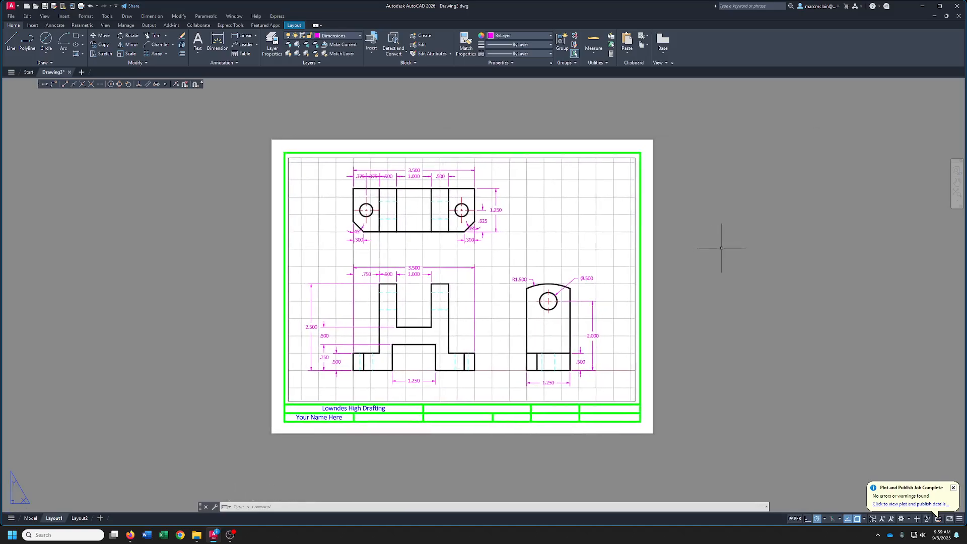
Save the drawing as Cad52 in the Intro Tutorial DWG Files folder
left_click(44, 6)
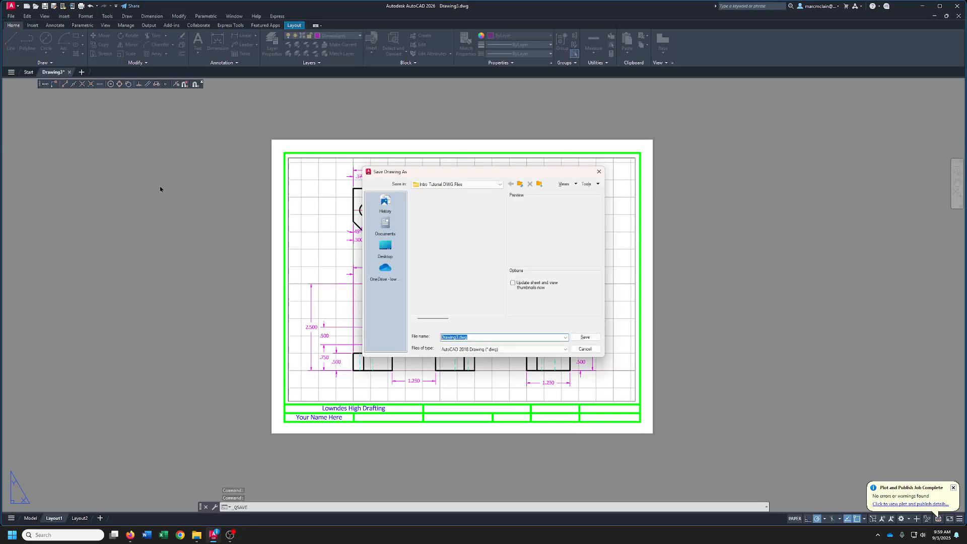
type("C")
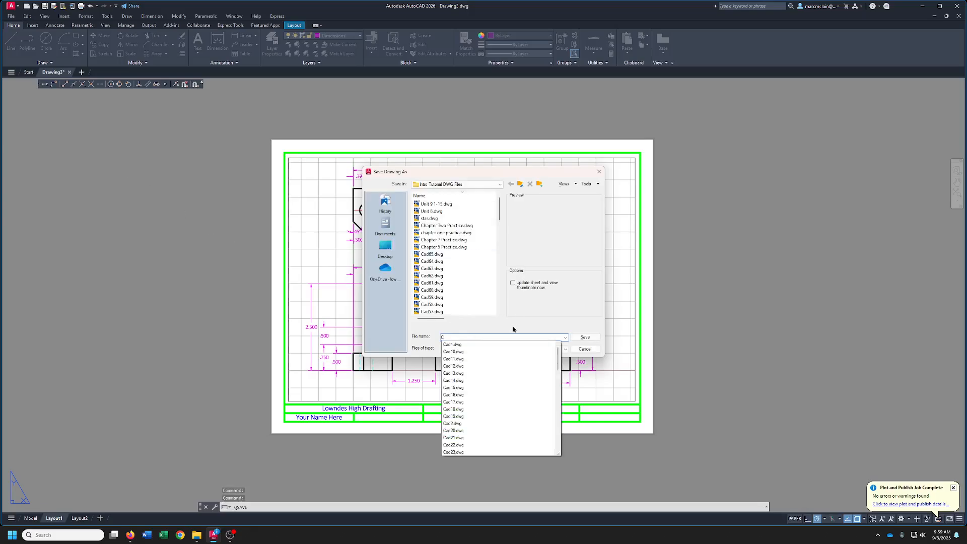
type("ad52")
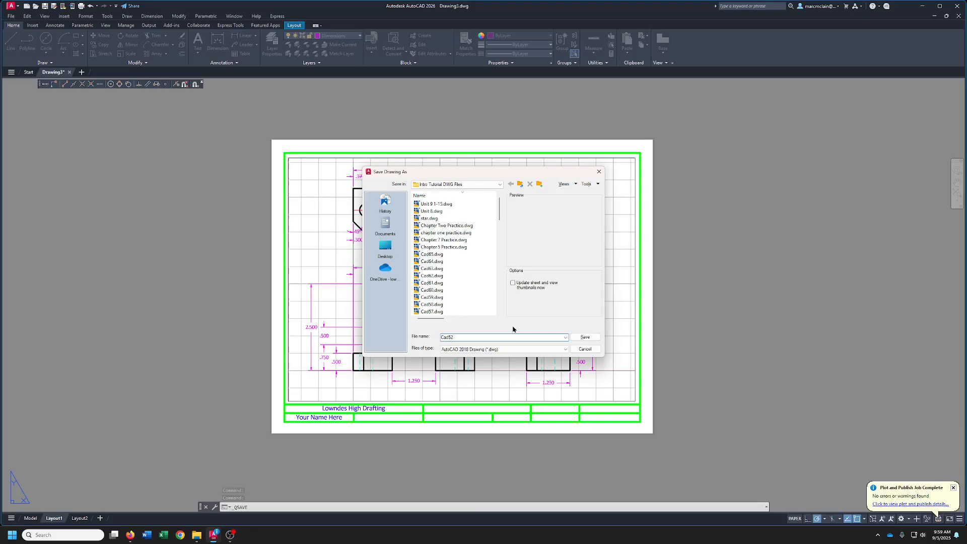
key("Return")
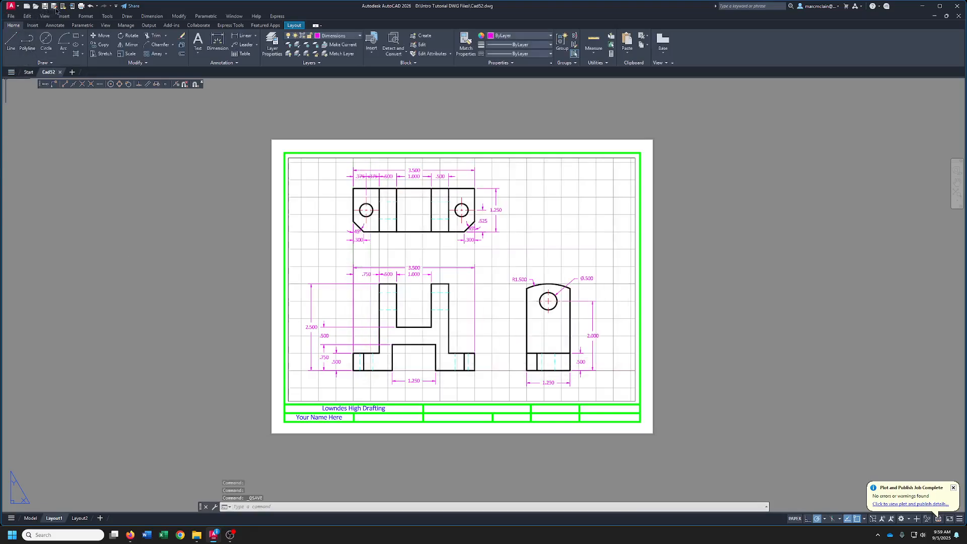
Preview the Layout1 plot and output it as Cad52-Layout1.pdf in the Intro Tutorial DWG Files folder
left_click(81, 6)
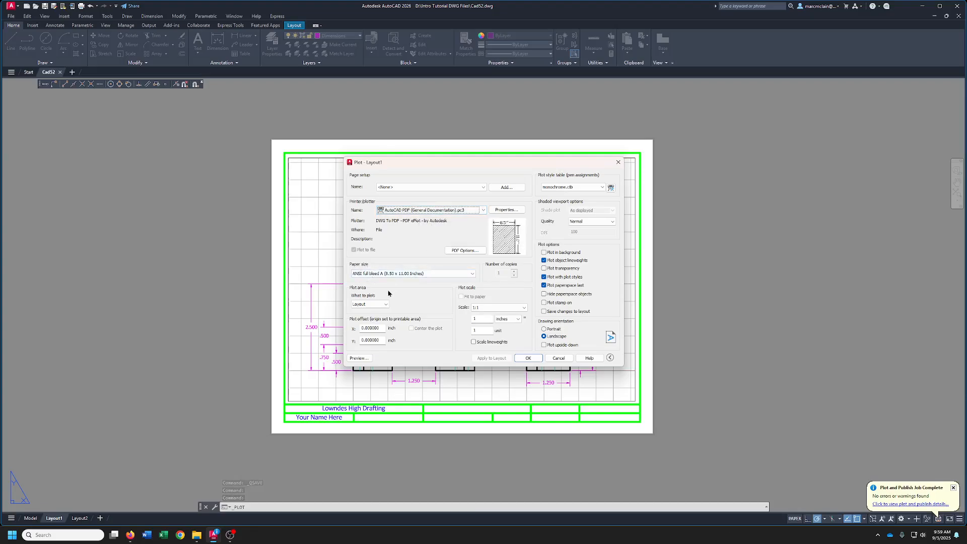
left_click(366, 358)
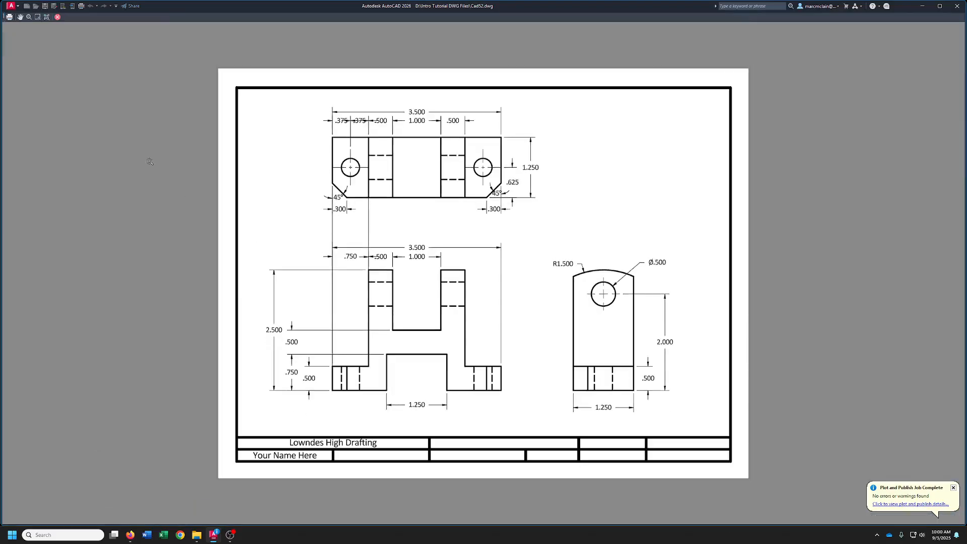
left_click(9, 17)
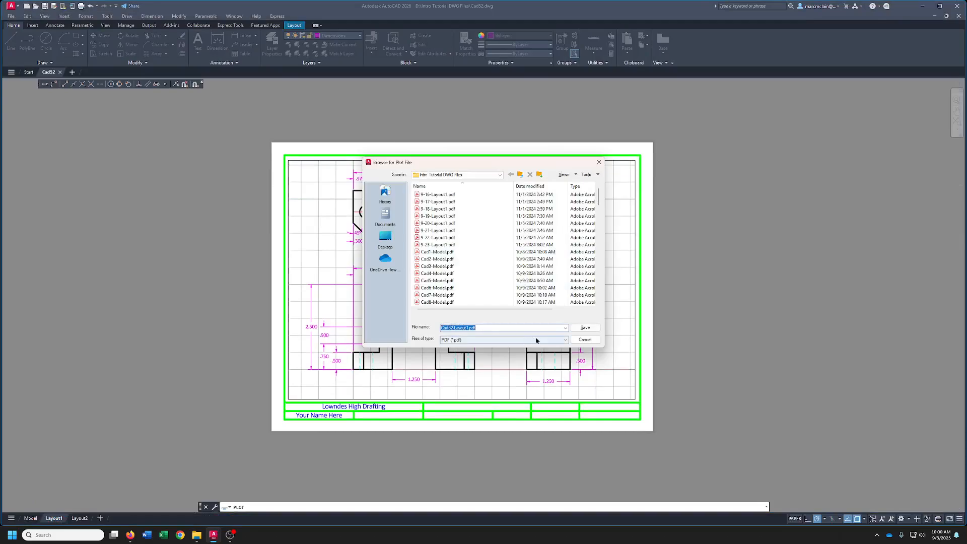
left_click(584, 328)
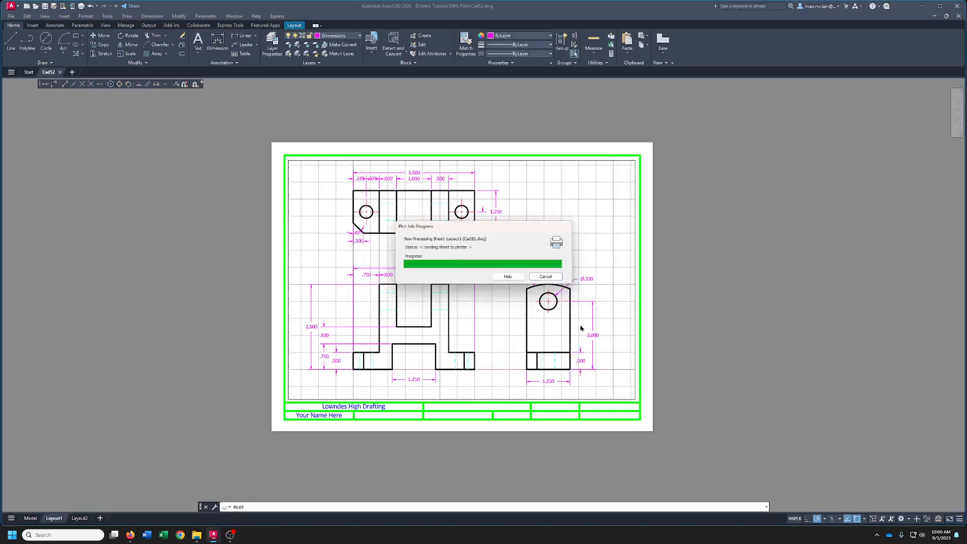